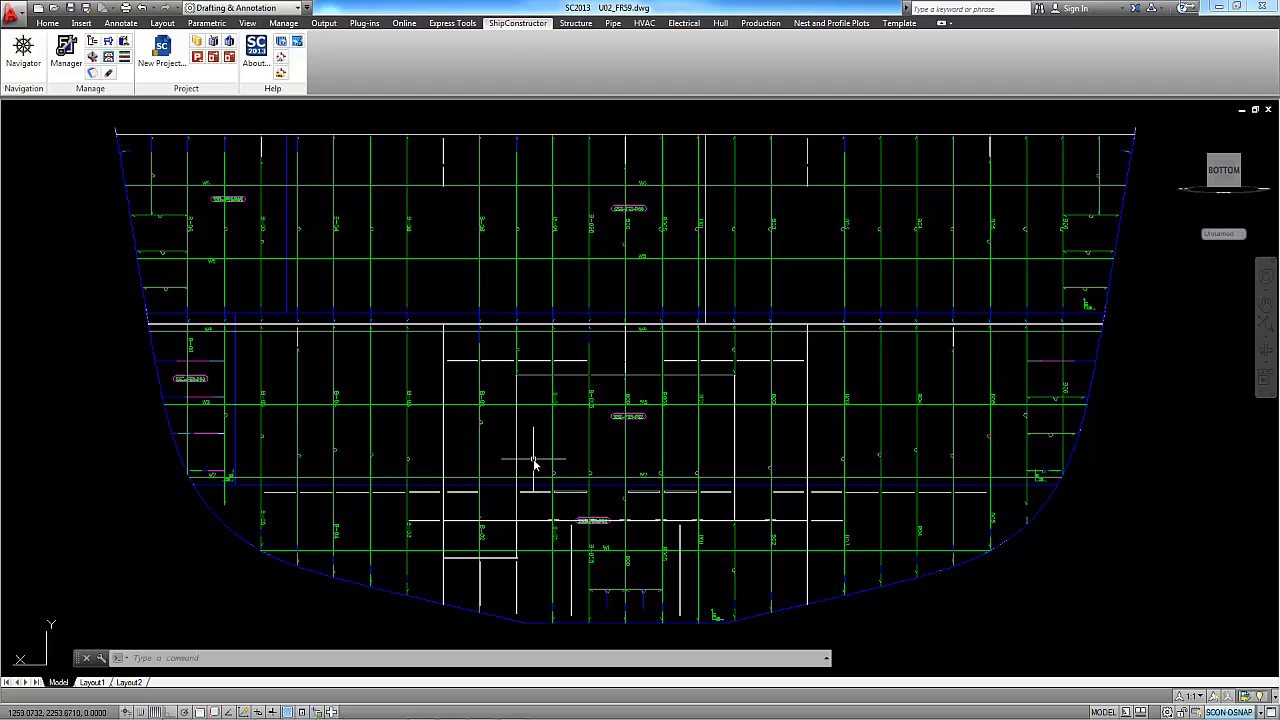
- Open the Dynamic Marking Block Catalog in ShipConstructor Manager and add a new standard type named Welds
{"action": "mouse_move", "coordinate": [545, 405]}
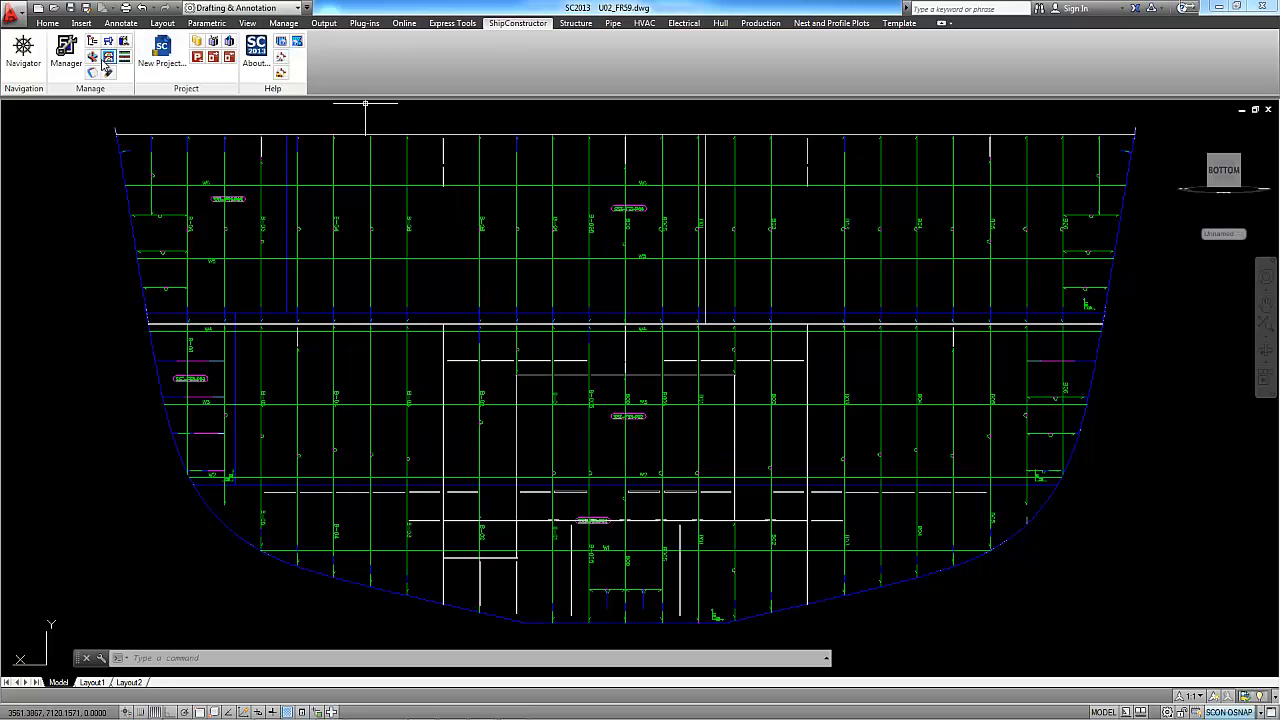
{"action": "left_click", "coordinate": [68, 52]}
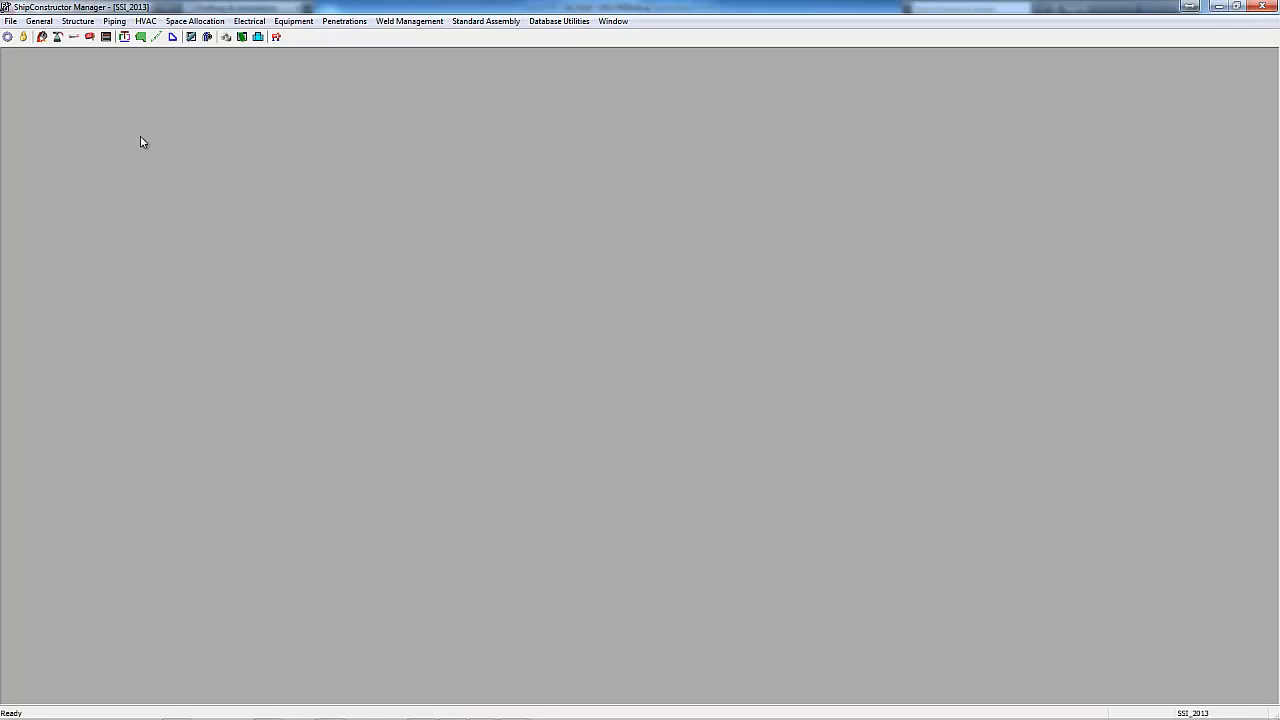
{"action": "left_click", "coordinate": [80, 22]}
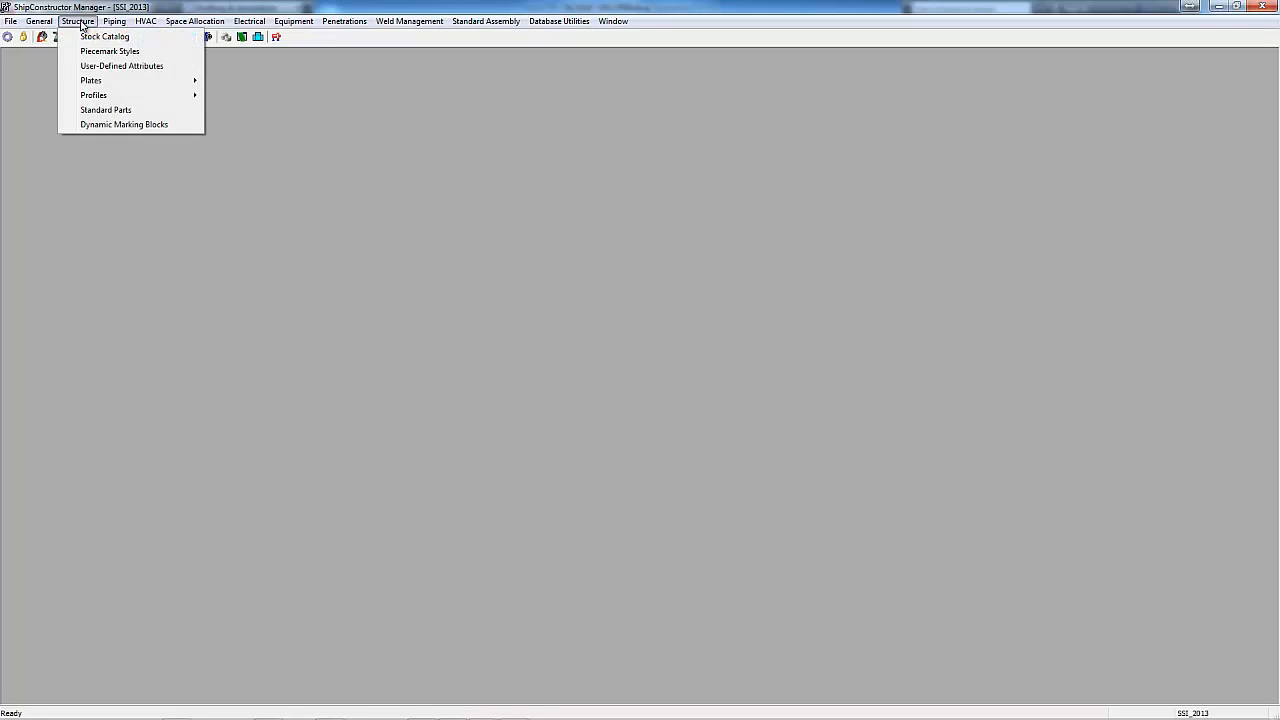
{"action": "left_click", "coordinate": [140, 125]}
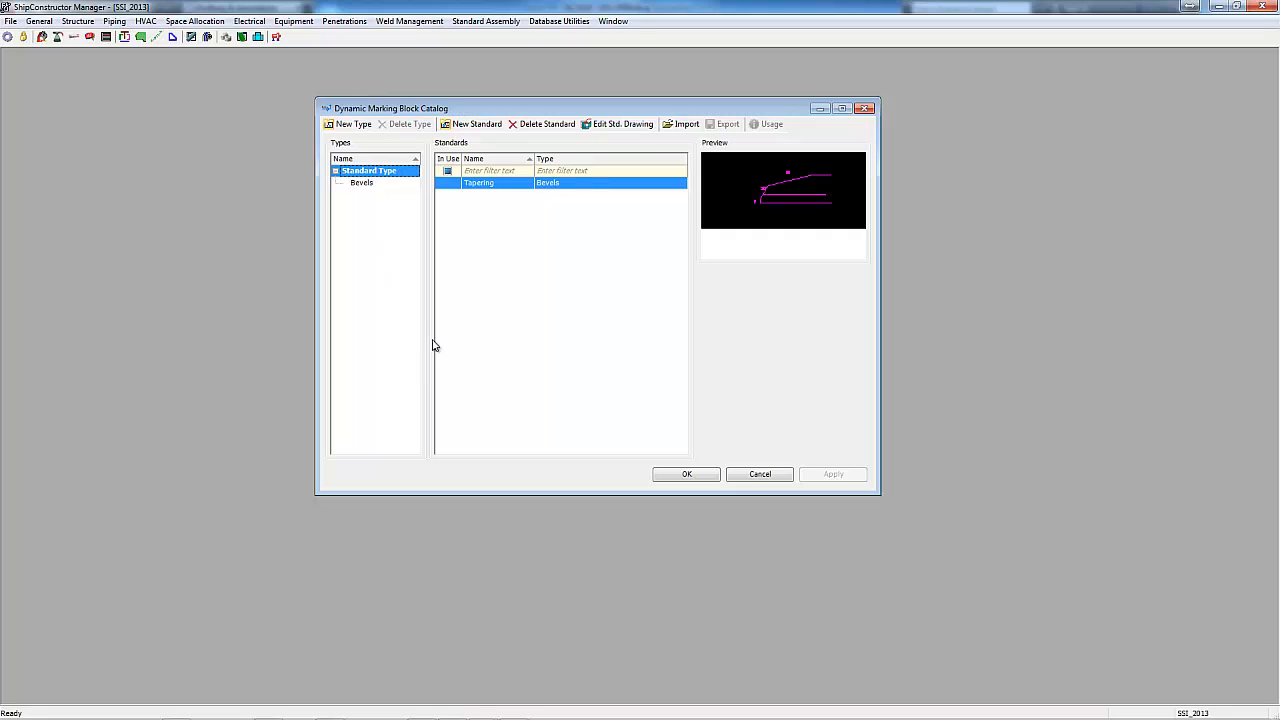
{"action": "left_click", "coordinate": [354, 124]}
{"action": "left_click", "coordinate": [398, 194]}
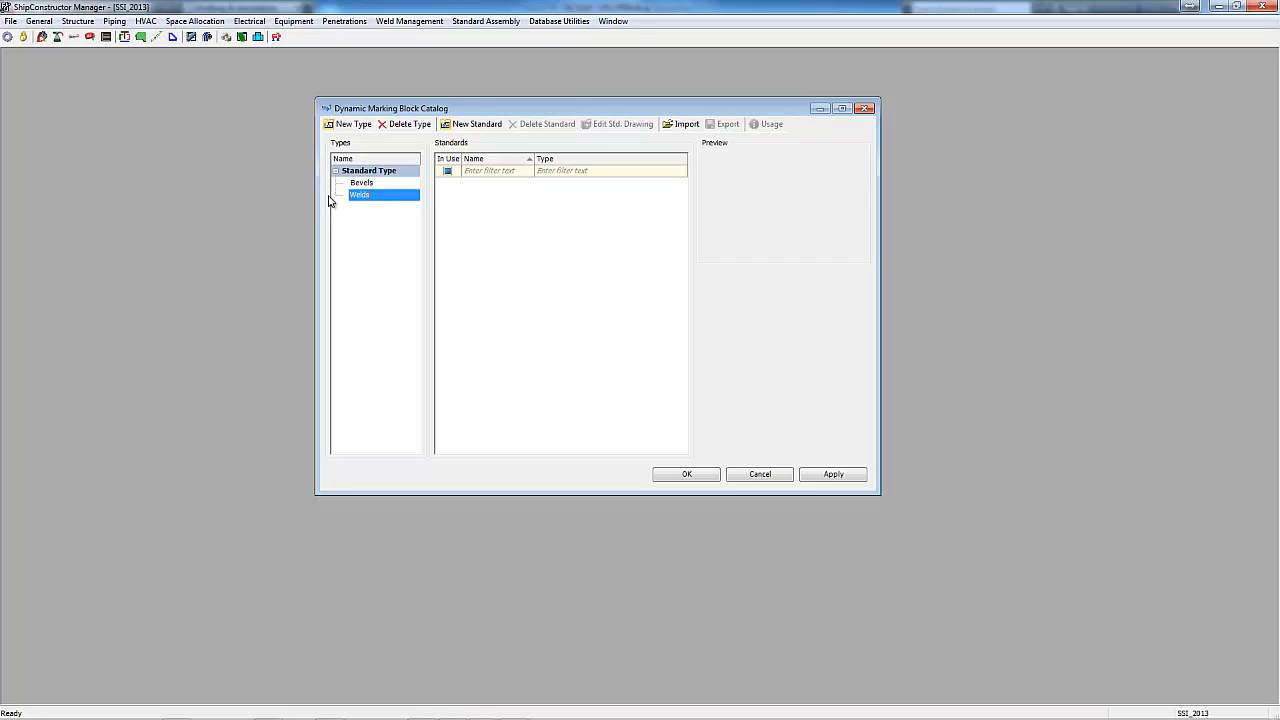
{"action": "key", "text": "Return"}
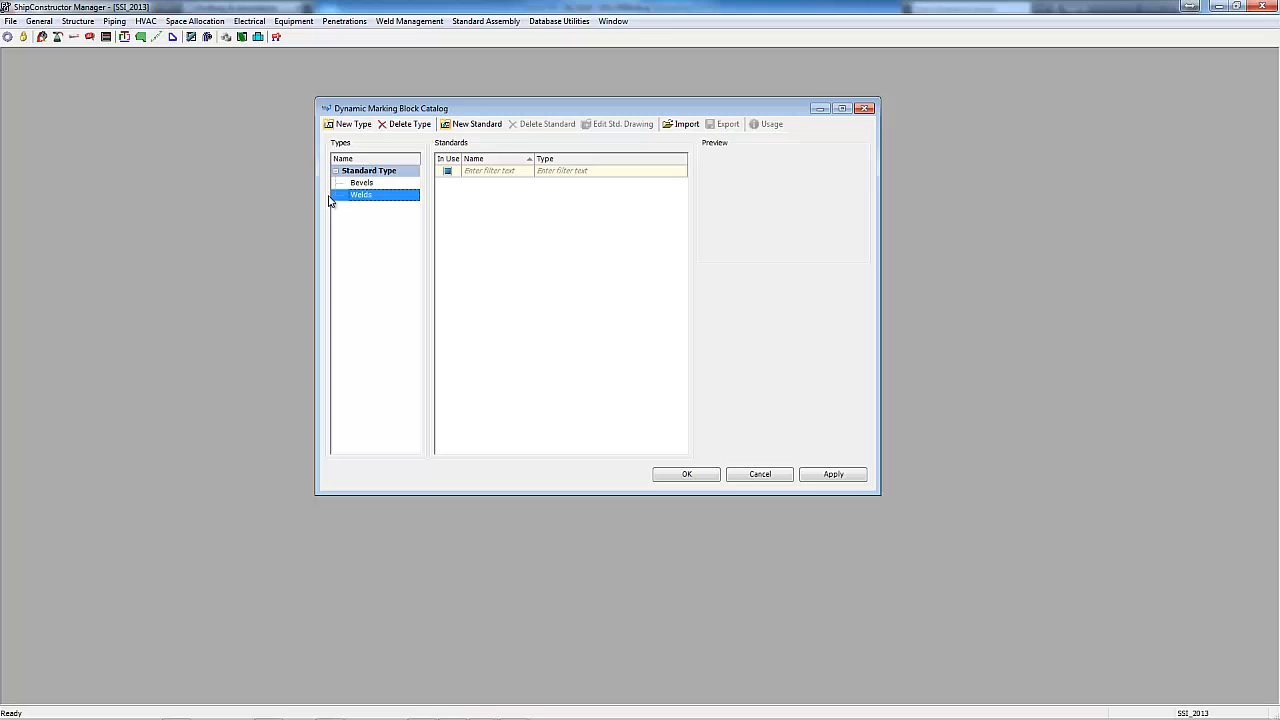
- Add a standard named Zig-zag under the Welds type and open its drawing for editing, saving the catalog changes
{"action": "left_click", "coordinate": [477, 124]}
{"action": "type", "text": "7"}
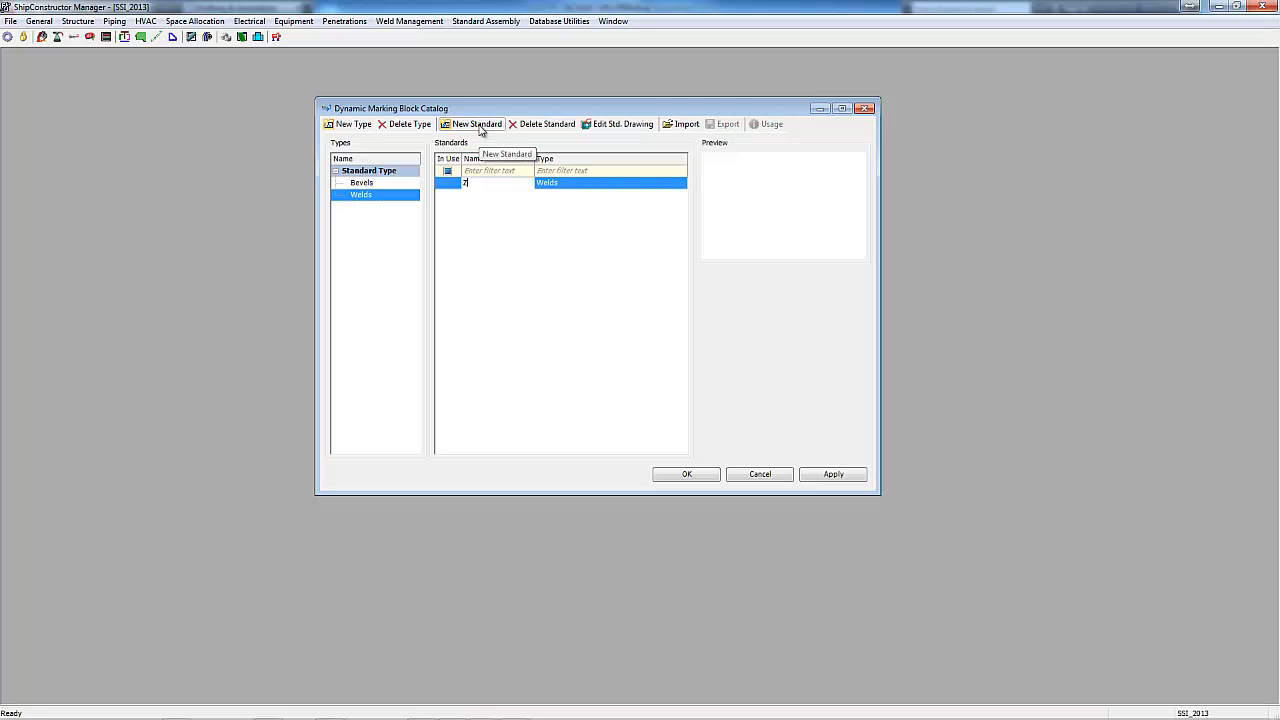
{"action": "type", "text": "ig-zag"}
{"action": "key", "text": "Return"}
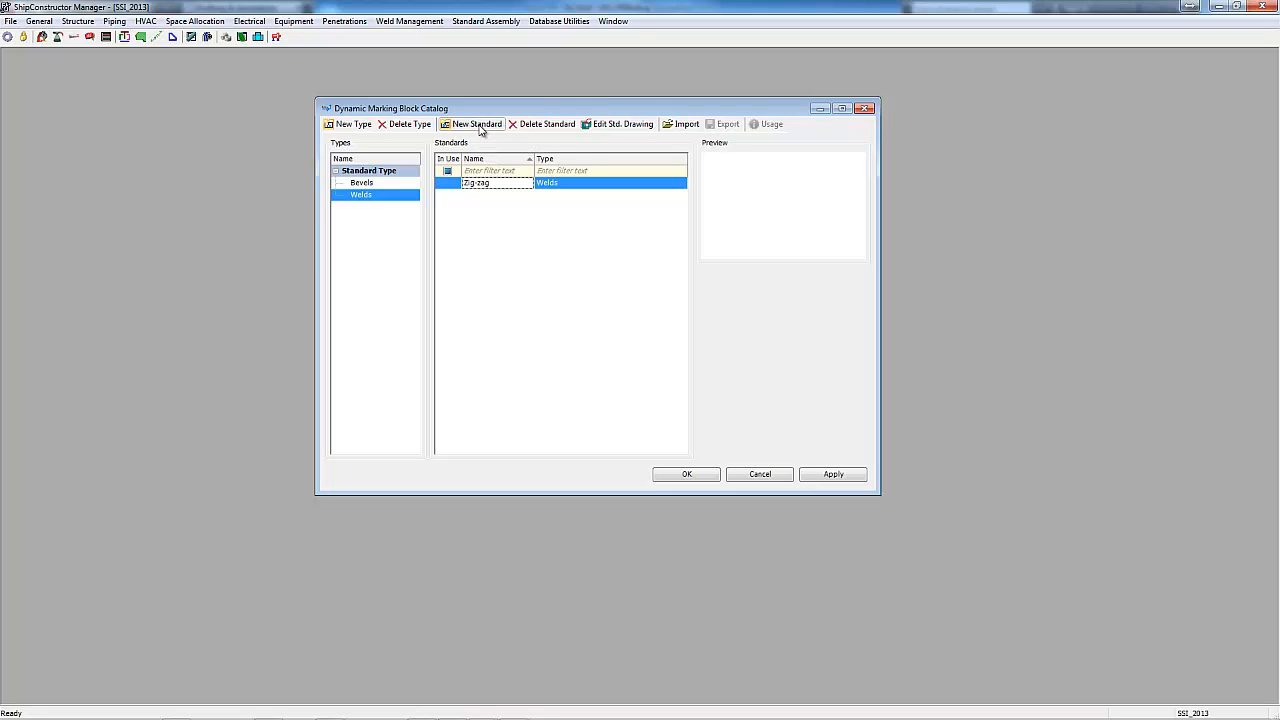
{"action": "left_click", "coordinate": [615, 125]}
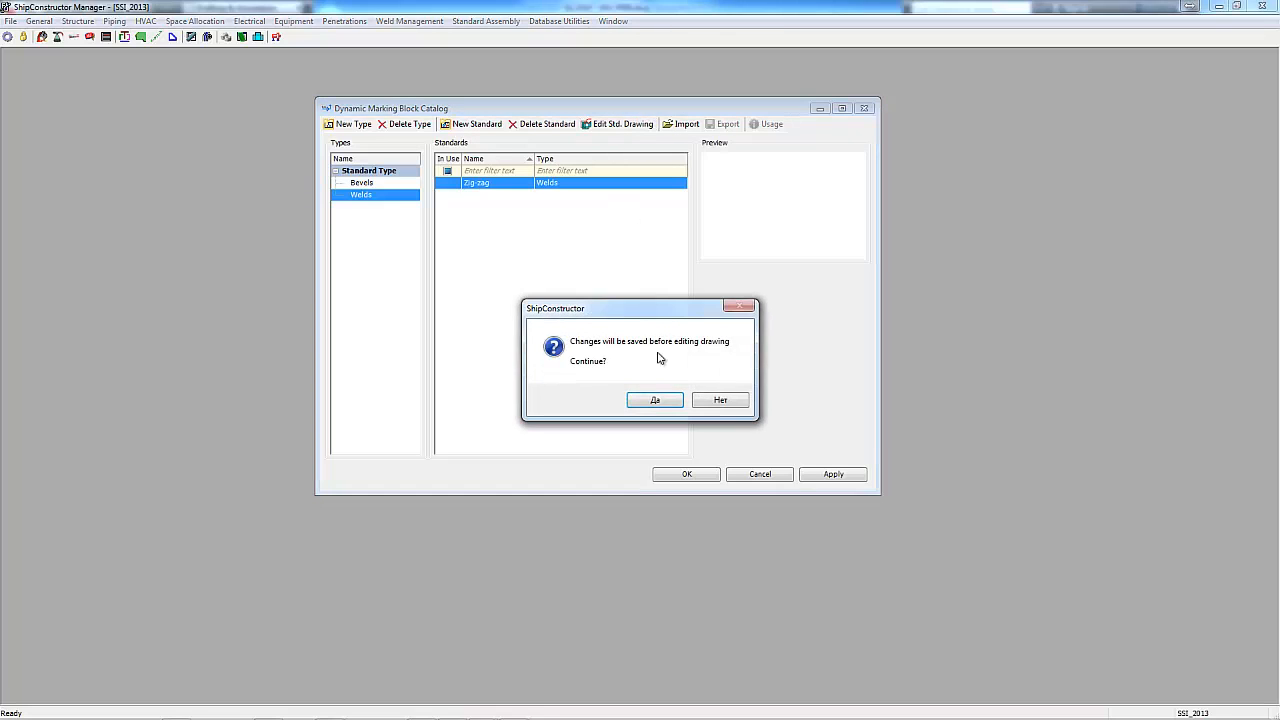
{"action": "left_click", "coordinate": [666, 399]}
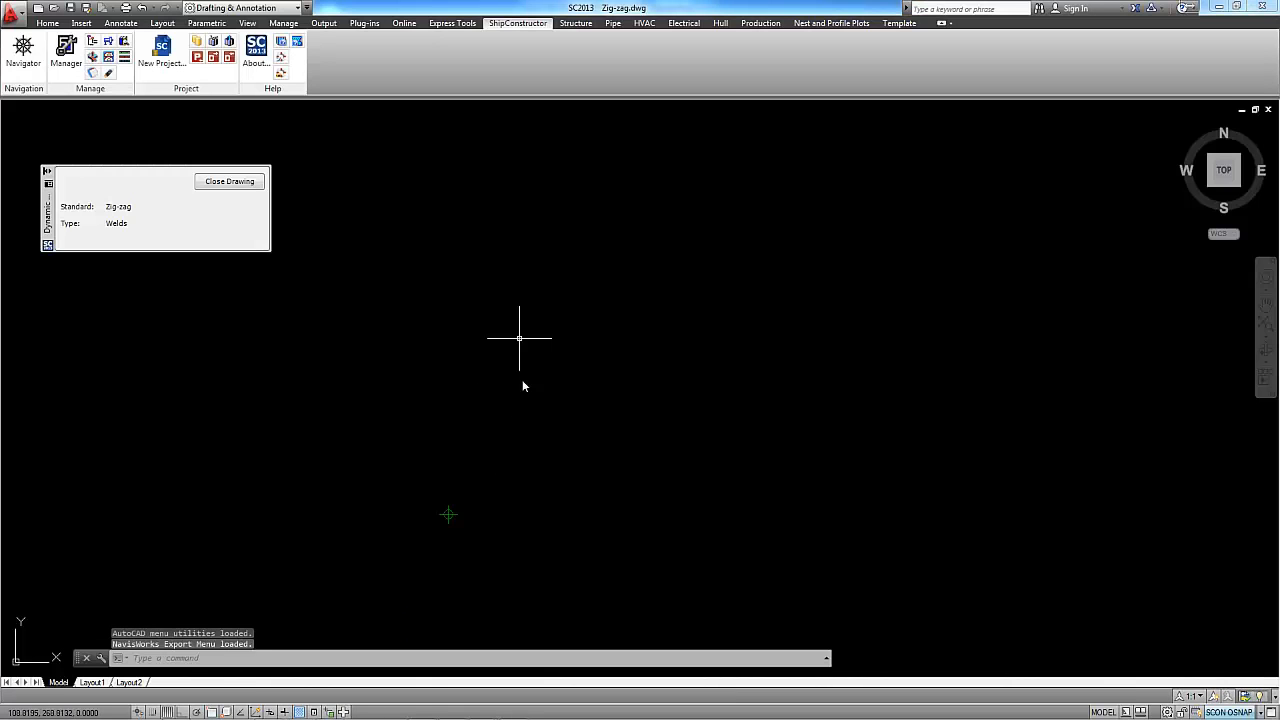
- Switch to zigzag.dwg in AutoCAD and copy the whole weld symbol with its base point at the leader arrow's tip endpoint
{"action": "middle_click_drag", "start_coordinate": [445, 529], "coordinate": [484, 490]}
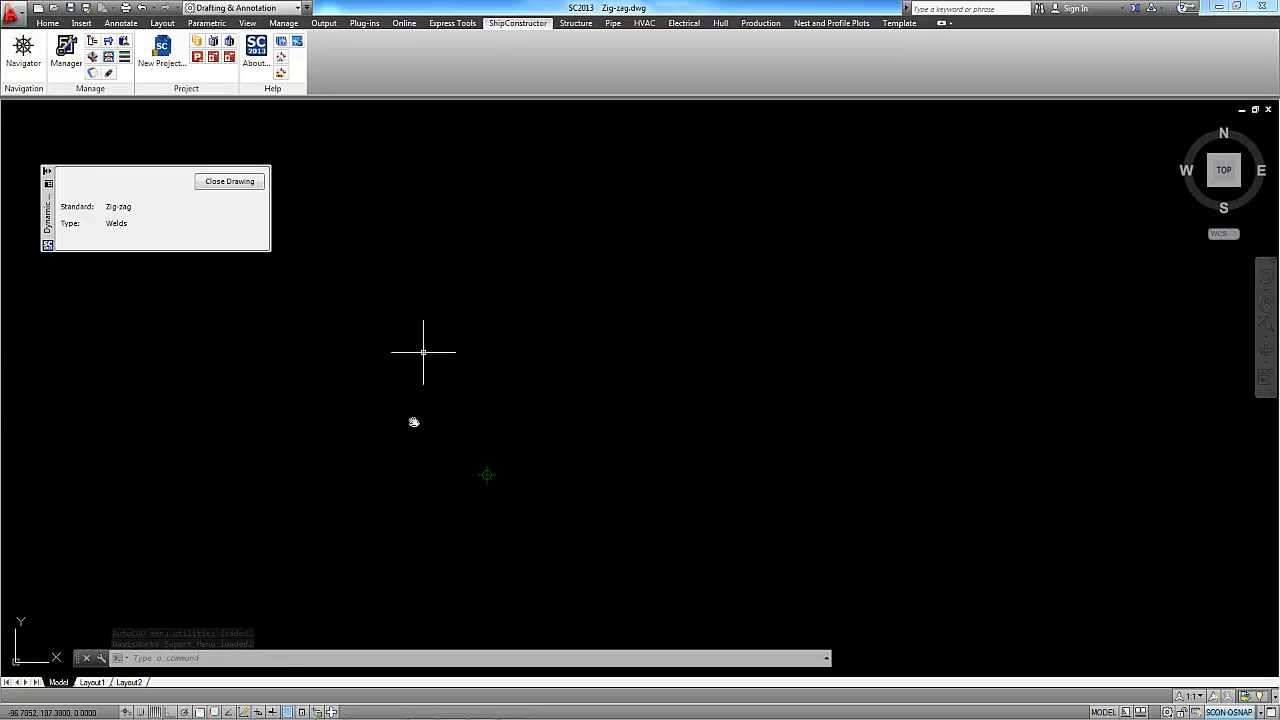
{"action": "left_click", "coordinate": [452, 711]}
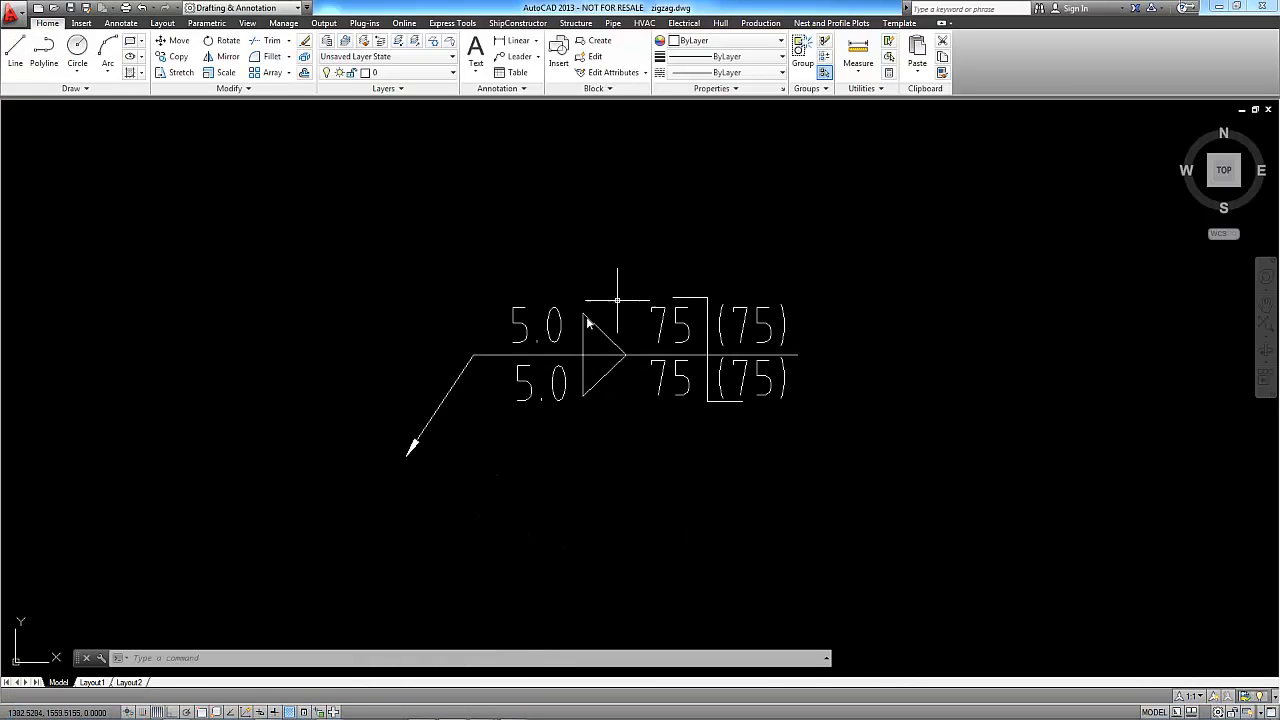
{"action": "left_click", "coordinate": [908, 203]}
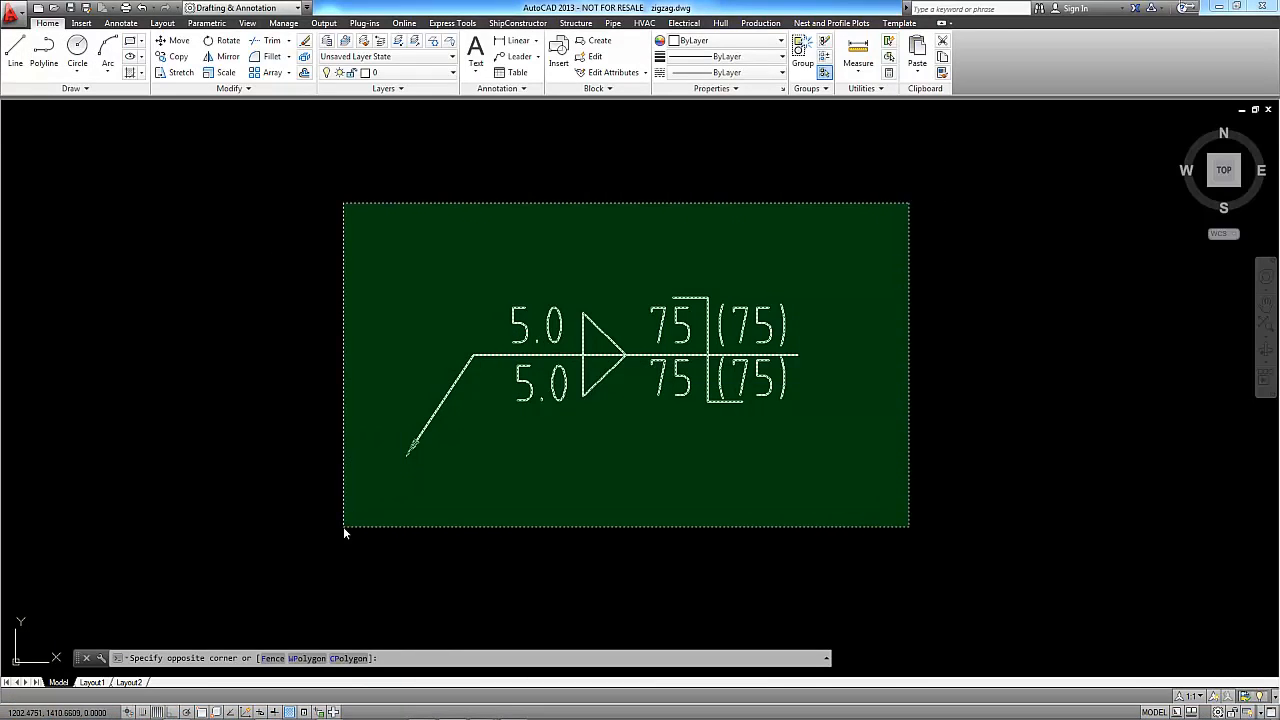
{"action": "left_click", "coordinate": [347, 521]}
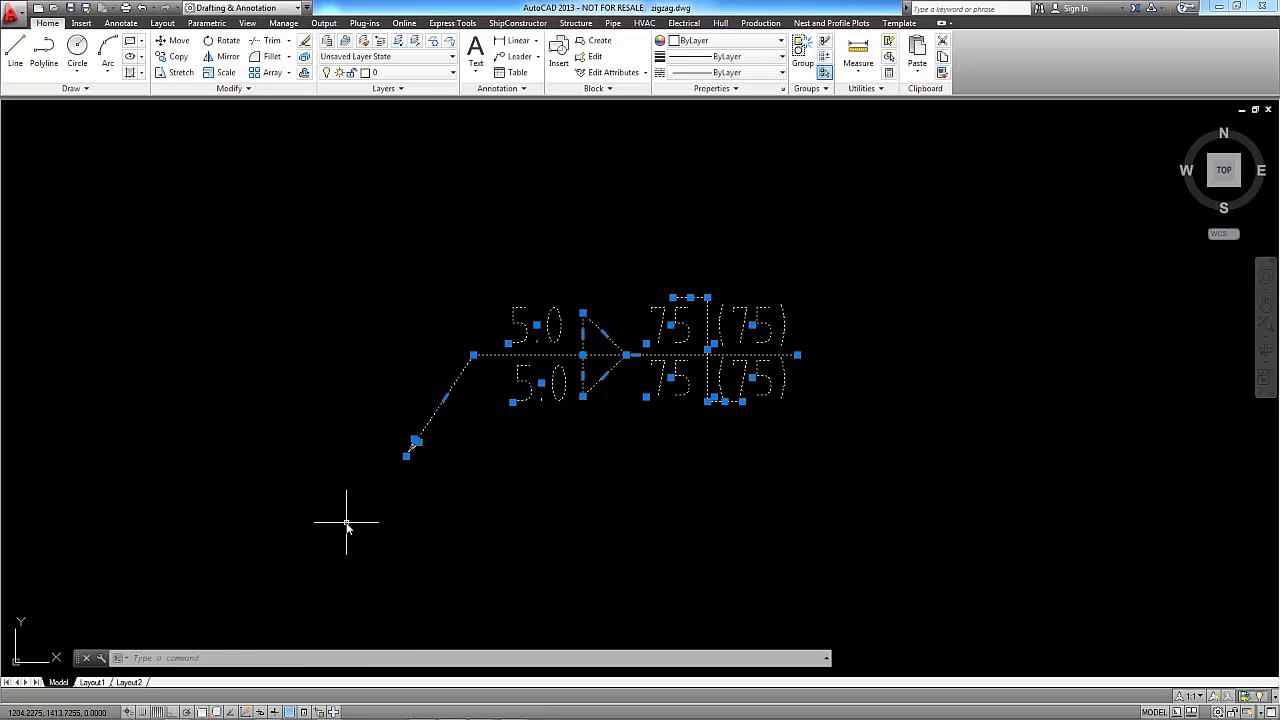
{"action": "right_click", "coordinate": [357, 283]}
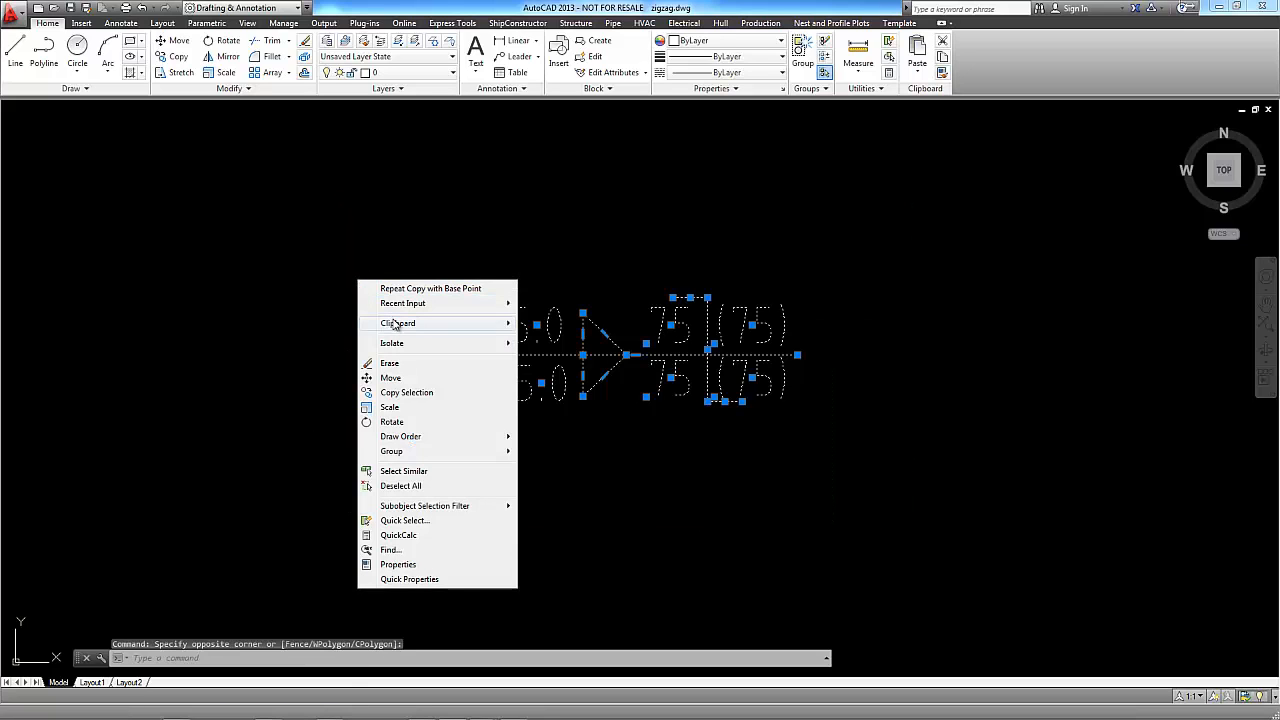
{"action": "mouse_move", "coordinate": [396, 326]}
{"action": "left_click", "coordinate": [574, 352]}
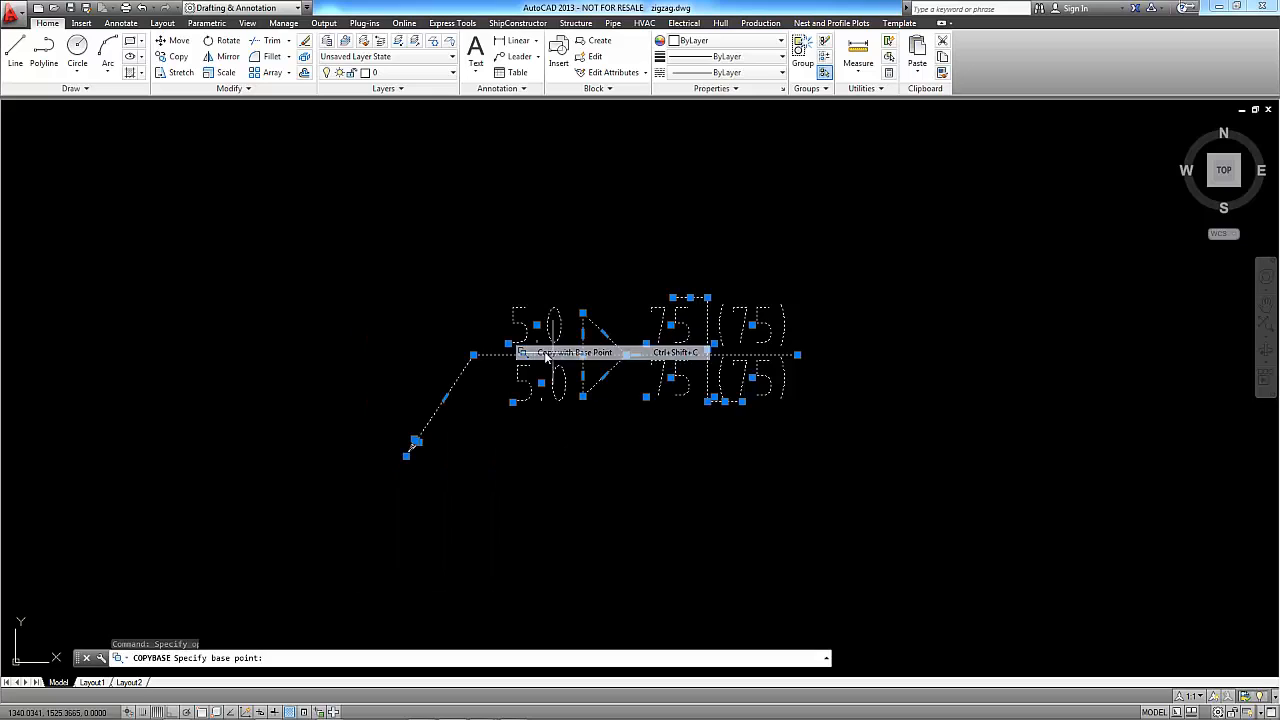
{"action": "right_click", "coordinate": [383, 322], "text": "shift"}
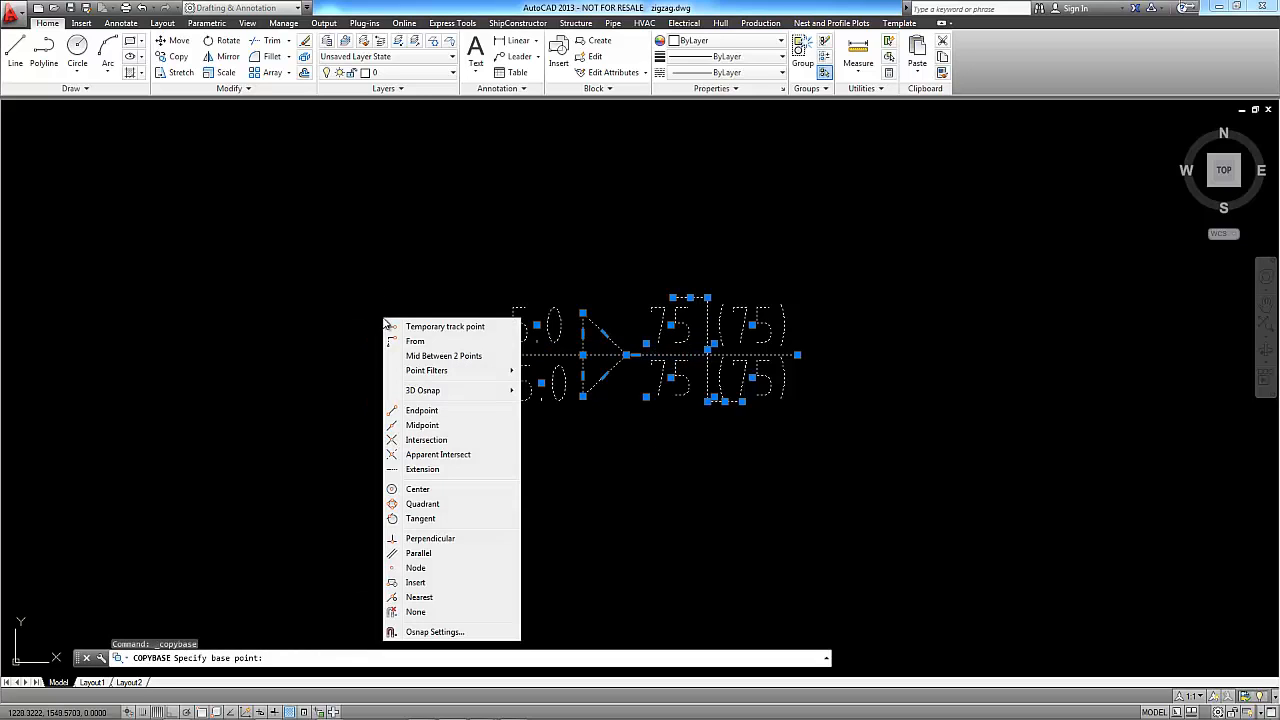
{"action": "left_click", "coordinate": [420, 407]}
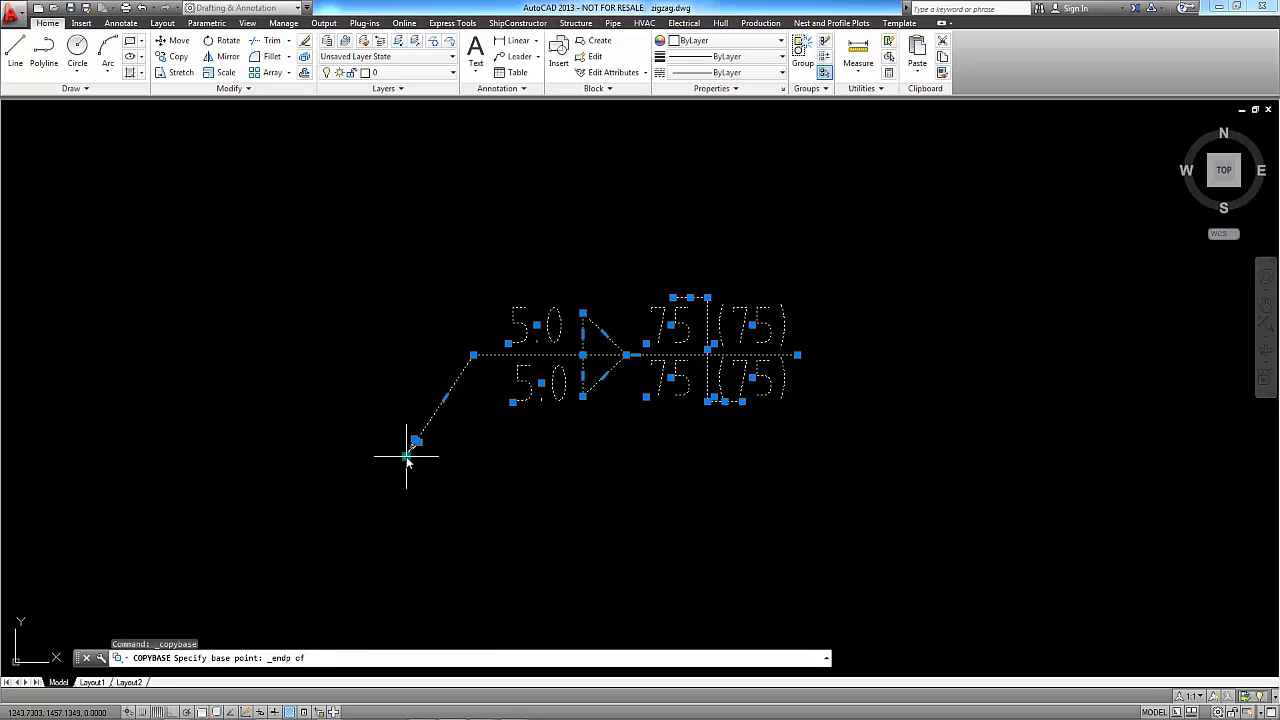
{"action": "left_click", "coordinate": [416, 441]}
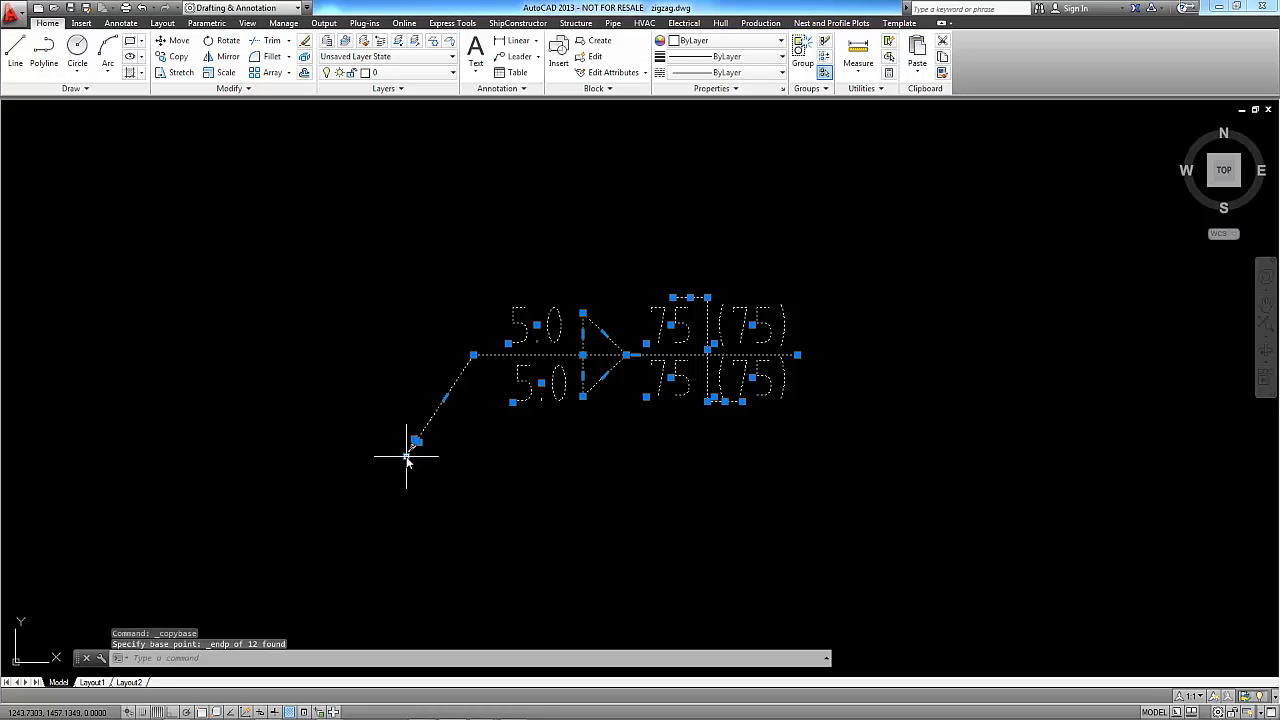
- Return to Zig-zag.dwg in ShipConstructor and paste the weld symbol with its arrow tip on the node of the green marker
{"action": "mouse_move", "coordinate": [481, 708]}
{"action": "left_click", "coordinate": [448, 662]}
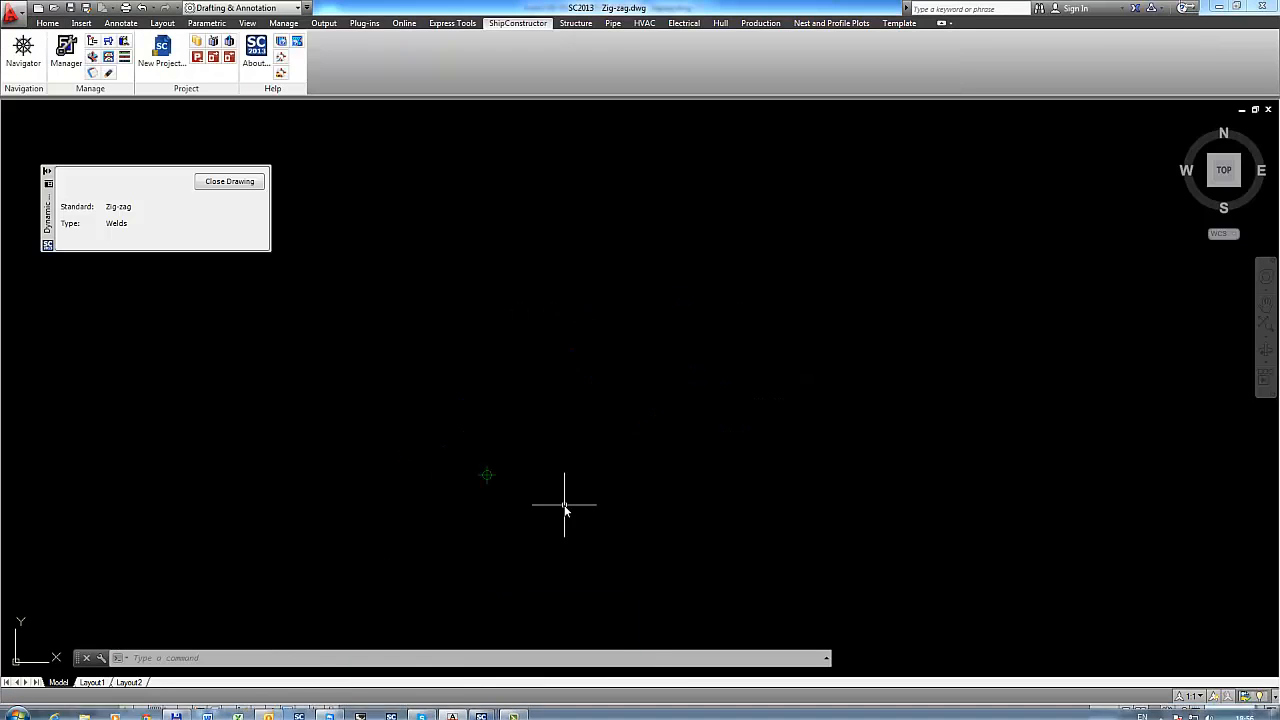
{"action": "right_click", "coordinate": [557, 322]}
{"action": "mouse_move", "coordinate": [593, 357]}
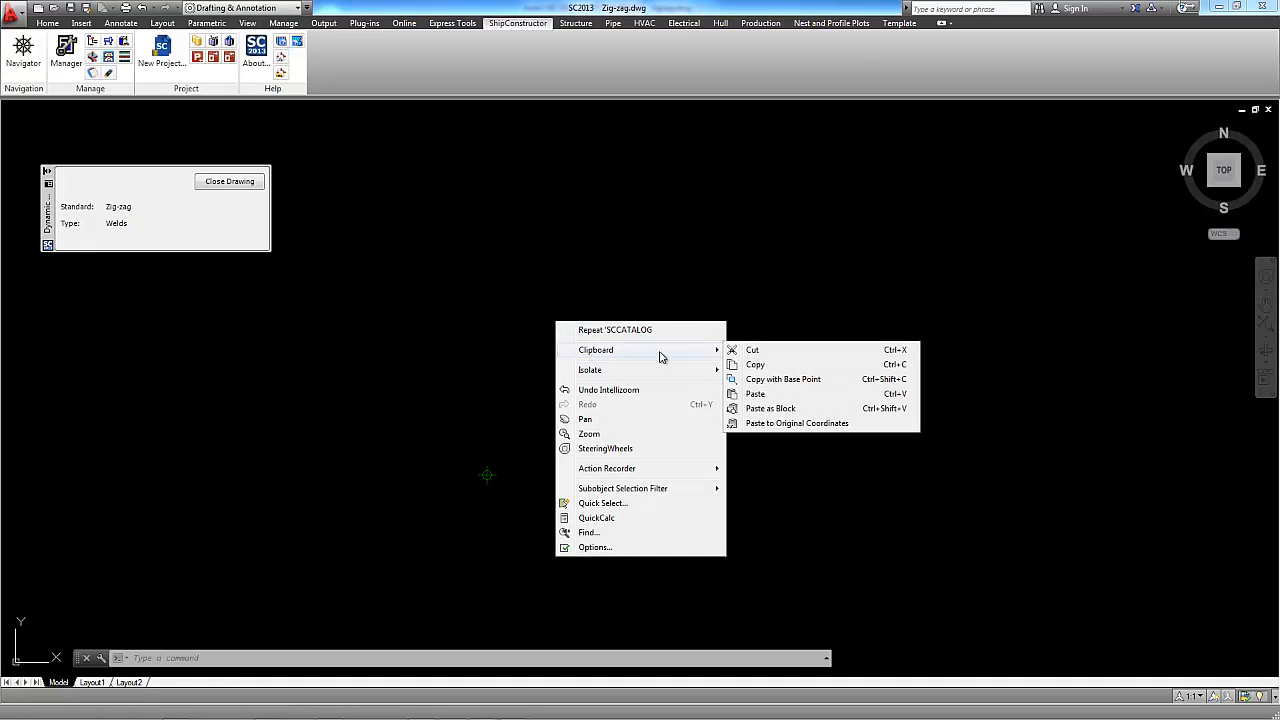
{"action": "left_click", "coordinate": [758, 394]}
{"action": "right_click", "coordinate": [492, 393], "text": "shift"}
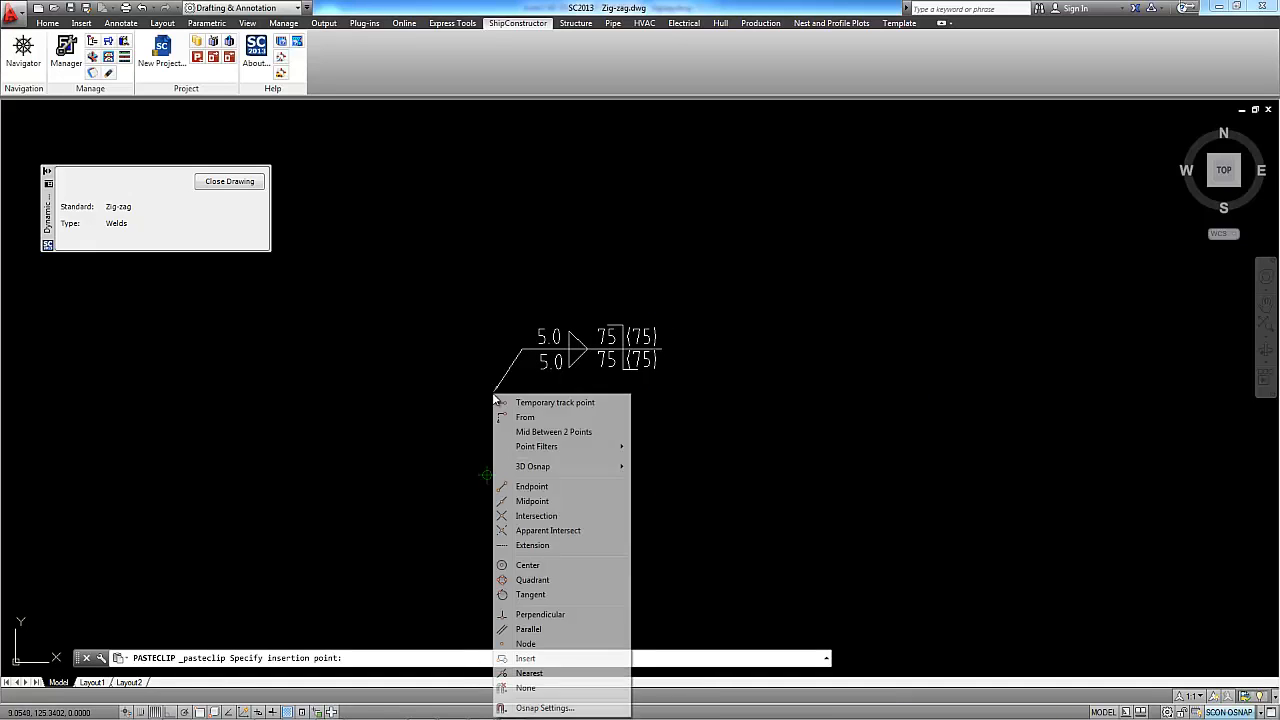
{"action": "left_click", "coordinate": [527, 644]}
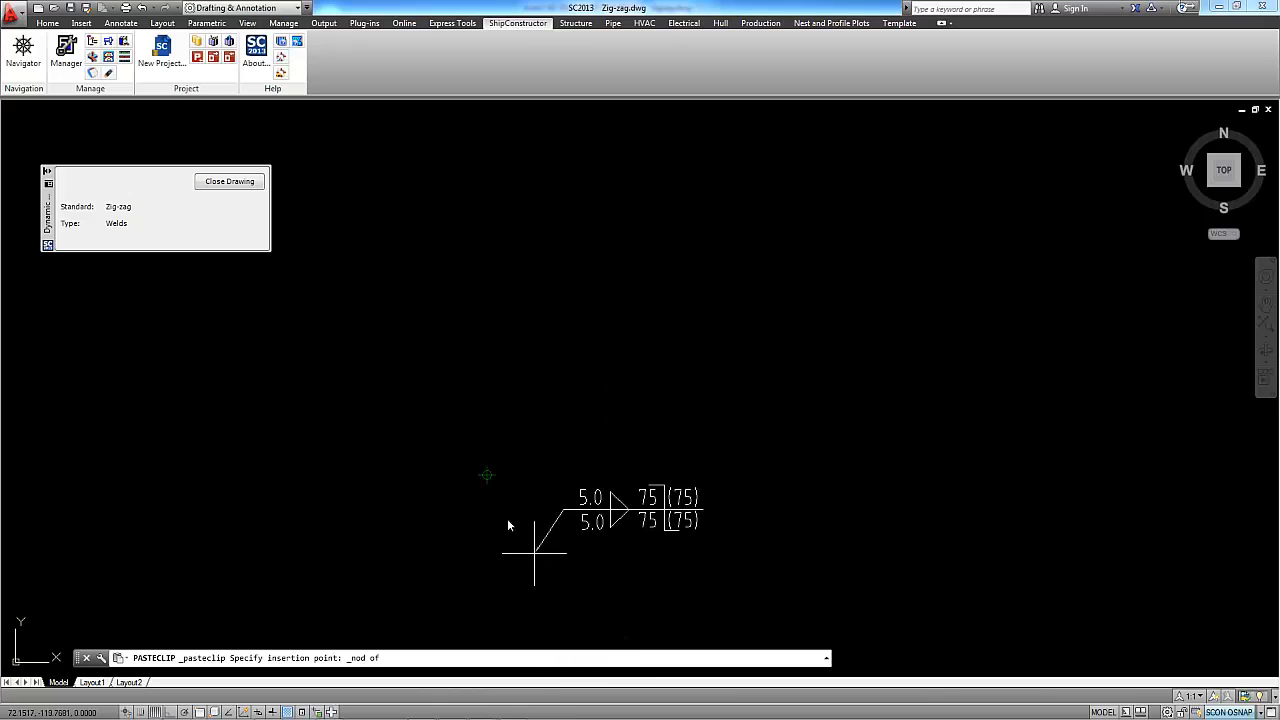
{"action": "left_click", "coordinate": [493, 476]}
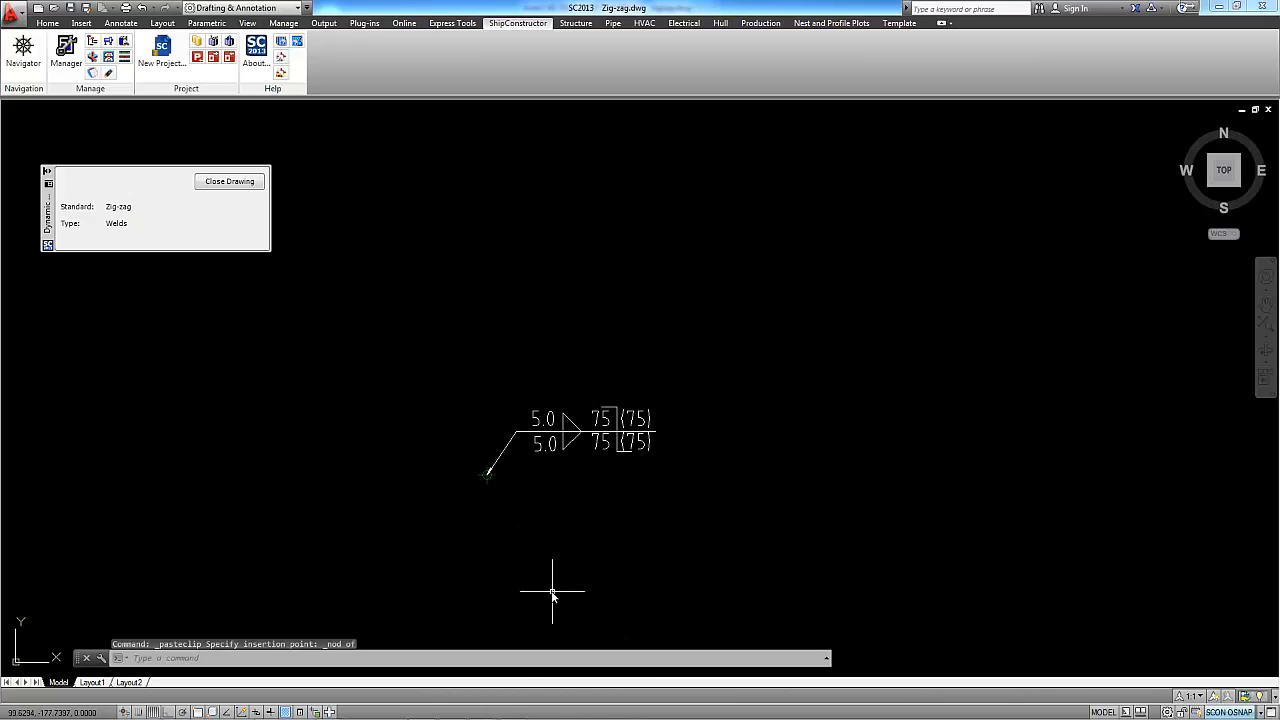
- Put all lines and texts of the pasted weld symbol on the _Draft_NoProcess layer and clear the selection
{"action": "scroll", "coordinate": [540, 524], "scroll_direction": "up", "scroll_amount": 4}
{"action": "middle_click_drag", "start_coordinate": [563, 419], "coordinate": [566, 434]}
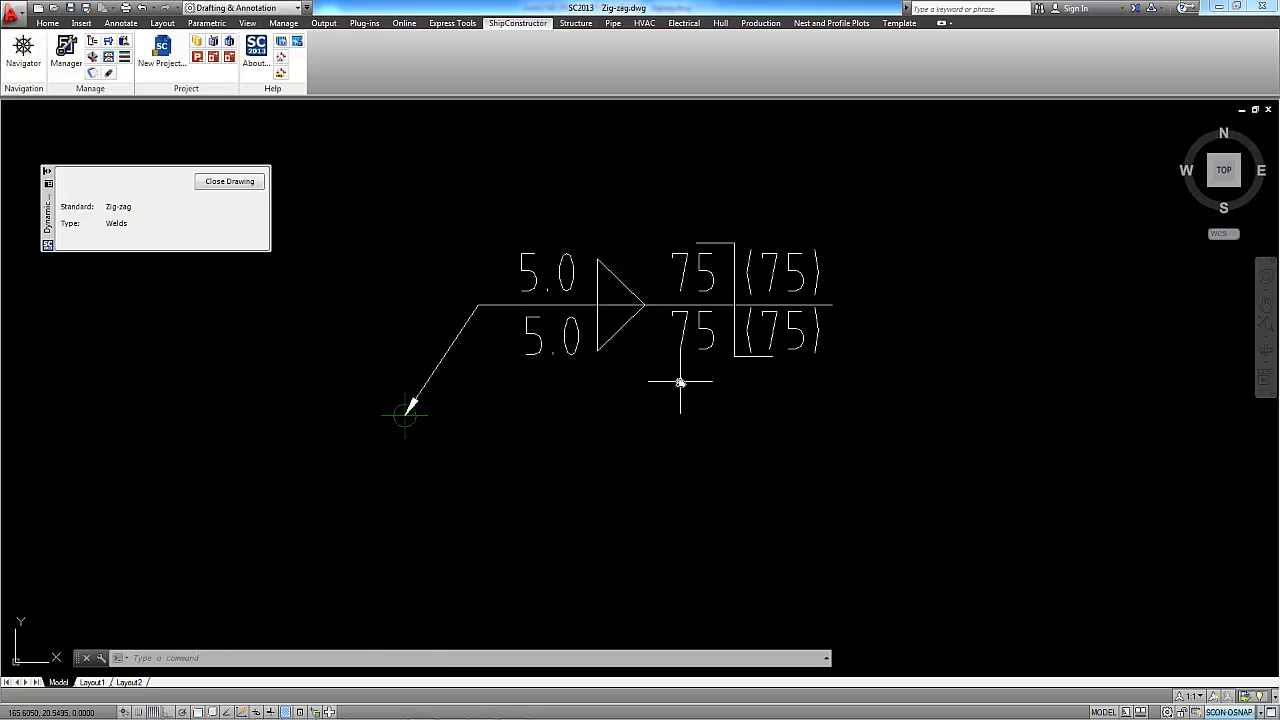
{"action": "left_click", "coordinate": [49, 23]}
{"action": "left_click", "coordinate": [888, 178]}
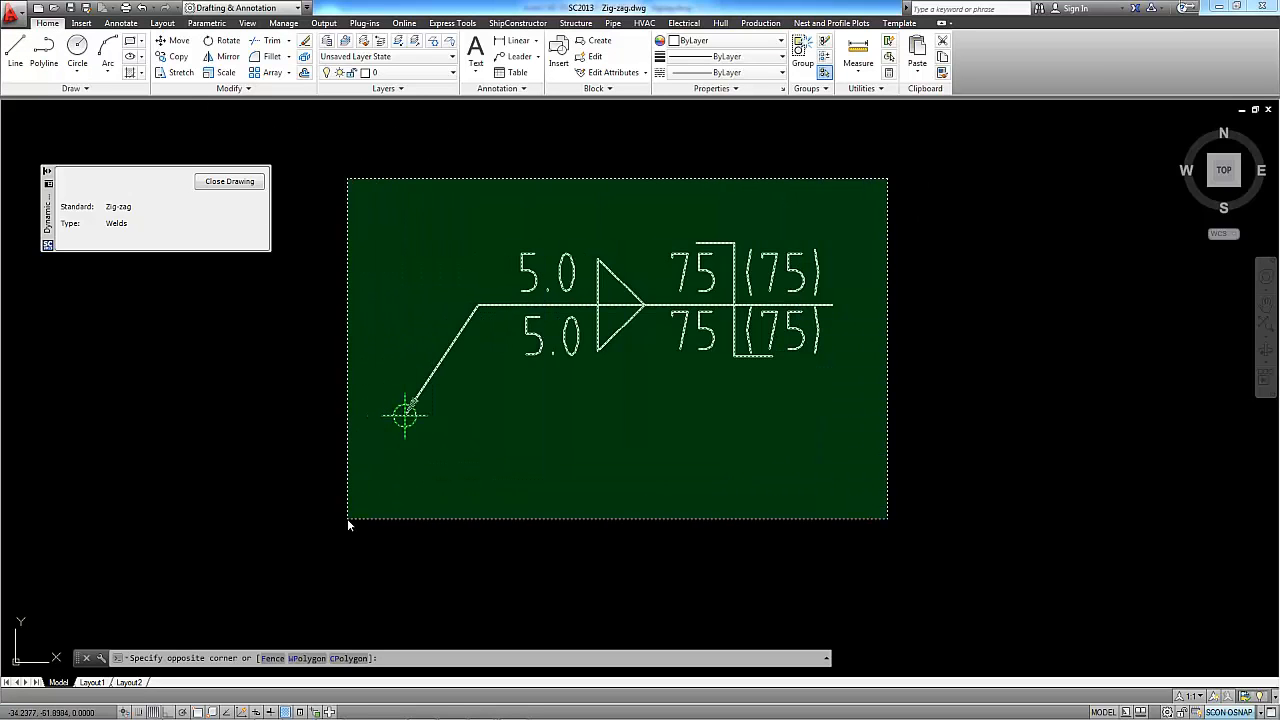
{"action": "left_click", "coordinate": [347, 518]}
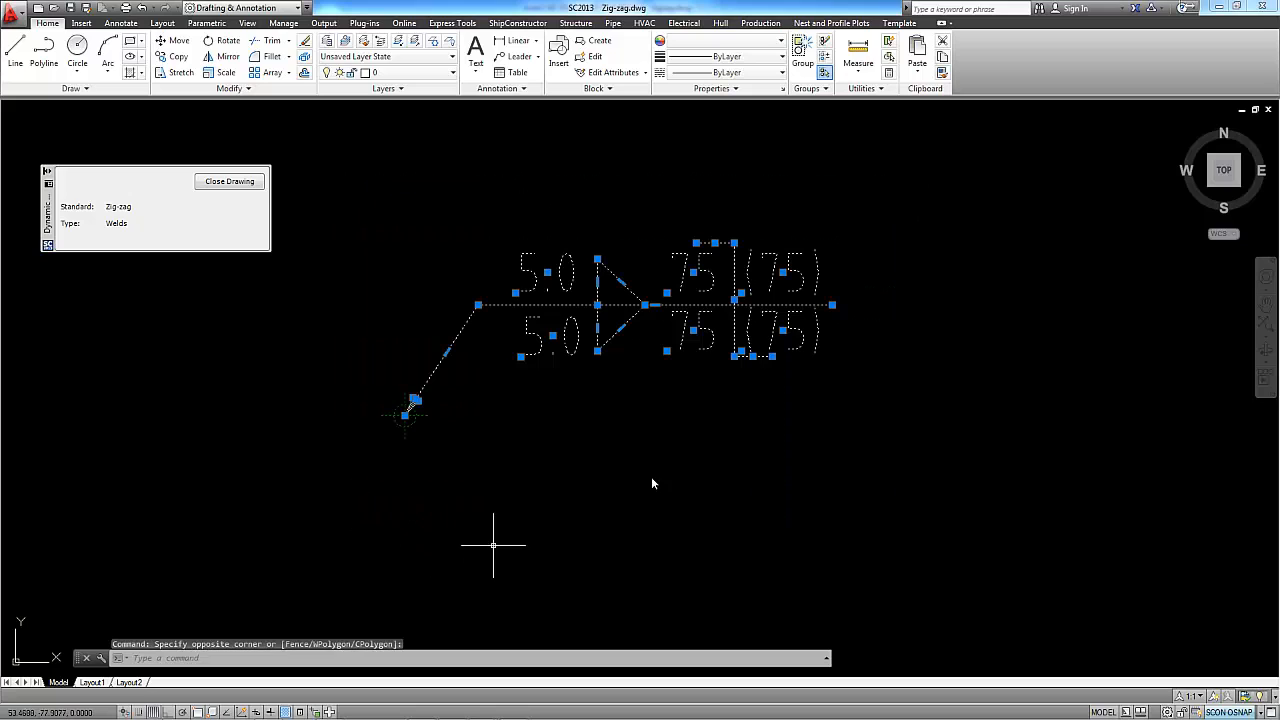
{"action": "left_click", "coordinate": [452, 76]}
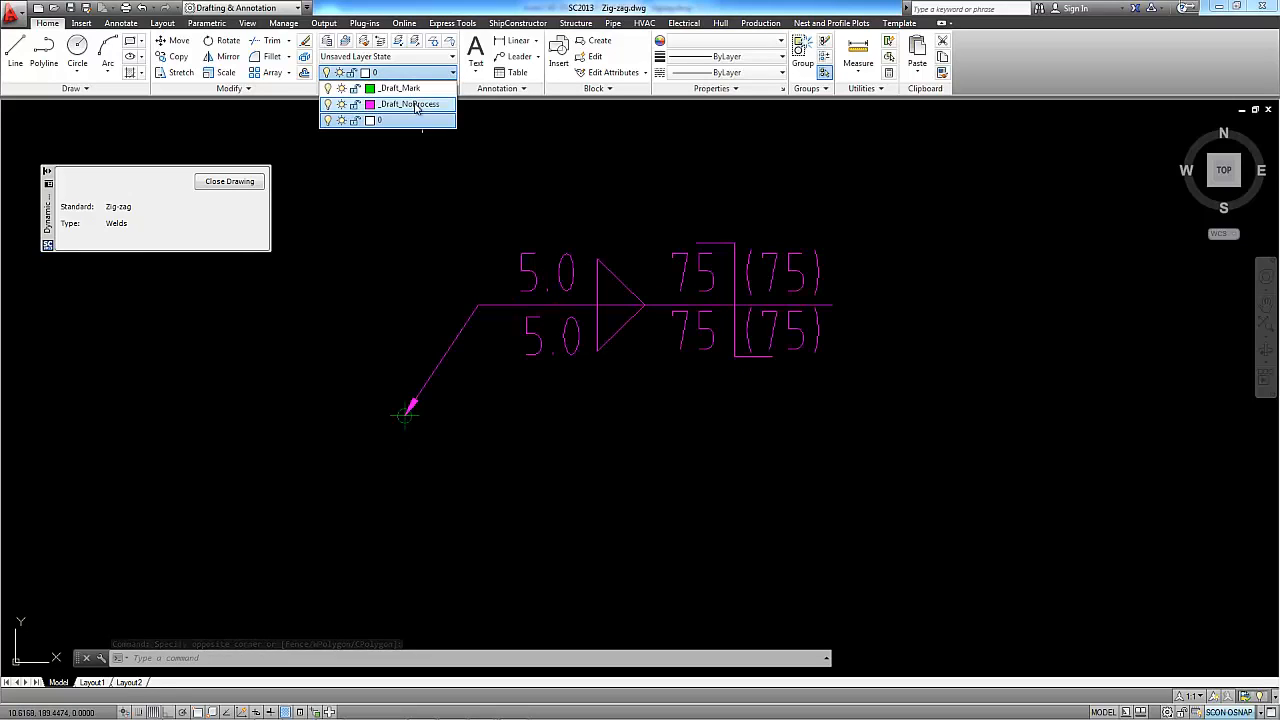
{"action": "left_click", "coordinate": [416, 106]}
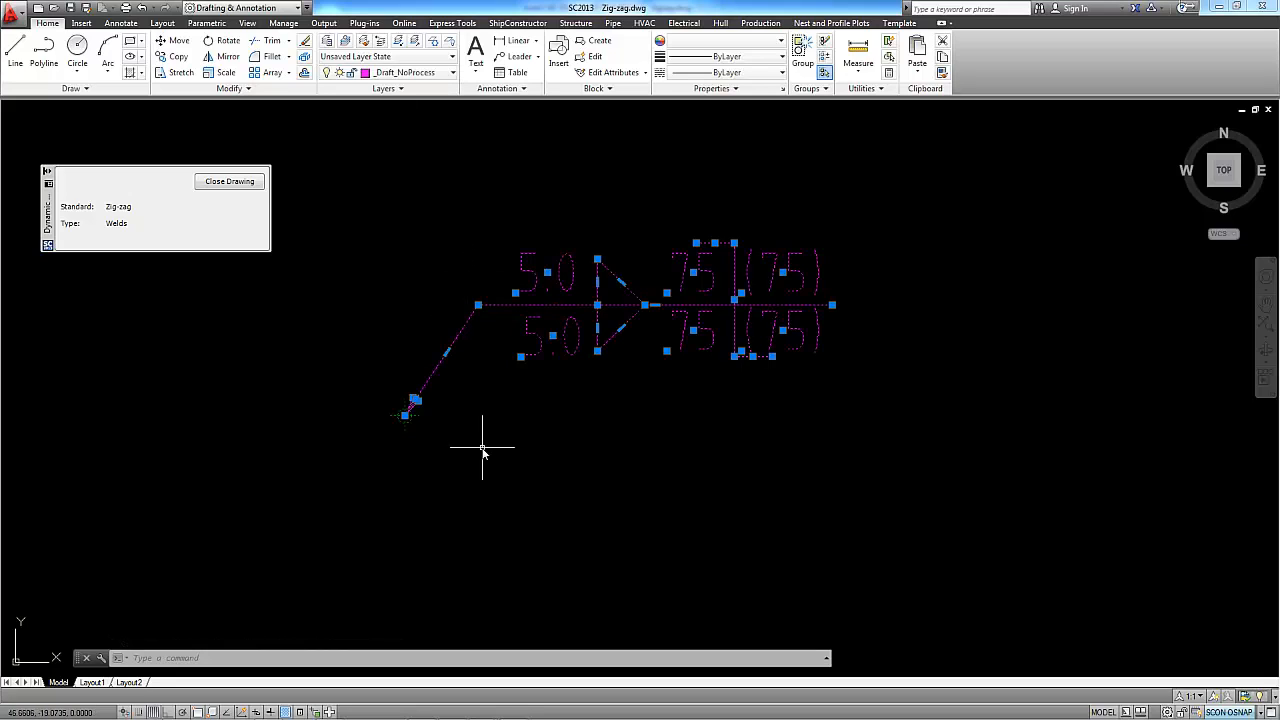
{"action": "key", "text": "Escape"}
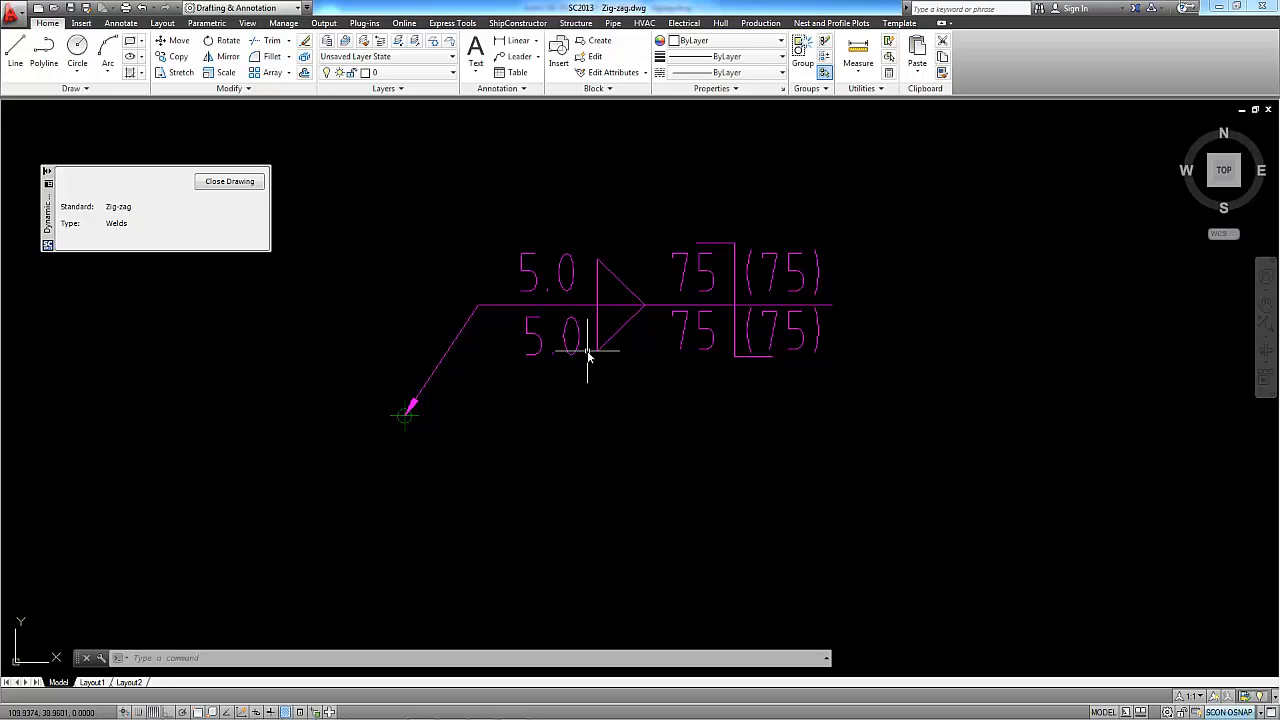
- Set the two 5.0 texts above and below the weld symbol's reference line as static
{"action": "left_click", "coordinate": [568, 278]}
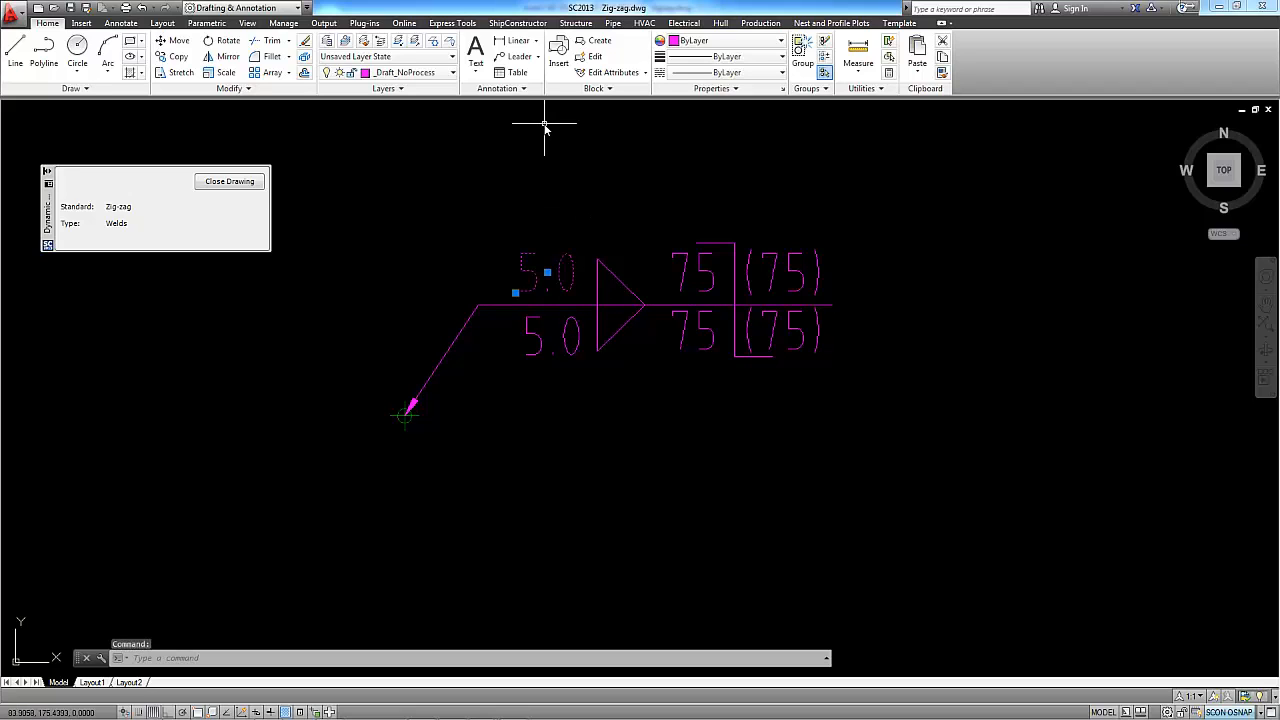
{"action": "right_click", "coordinate": [545, 125]}
{"action": "left_click", "coordinate": [586, 351]}
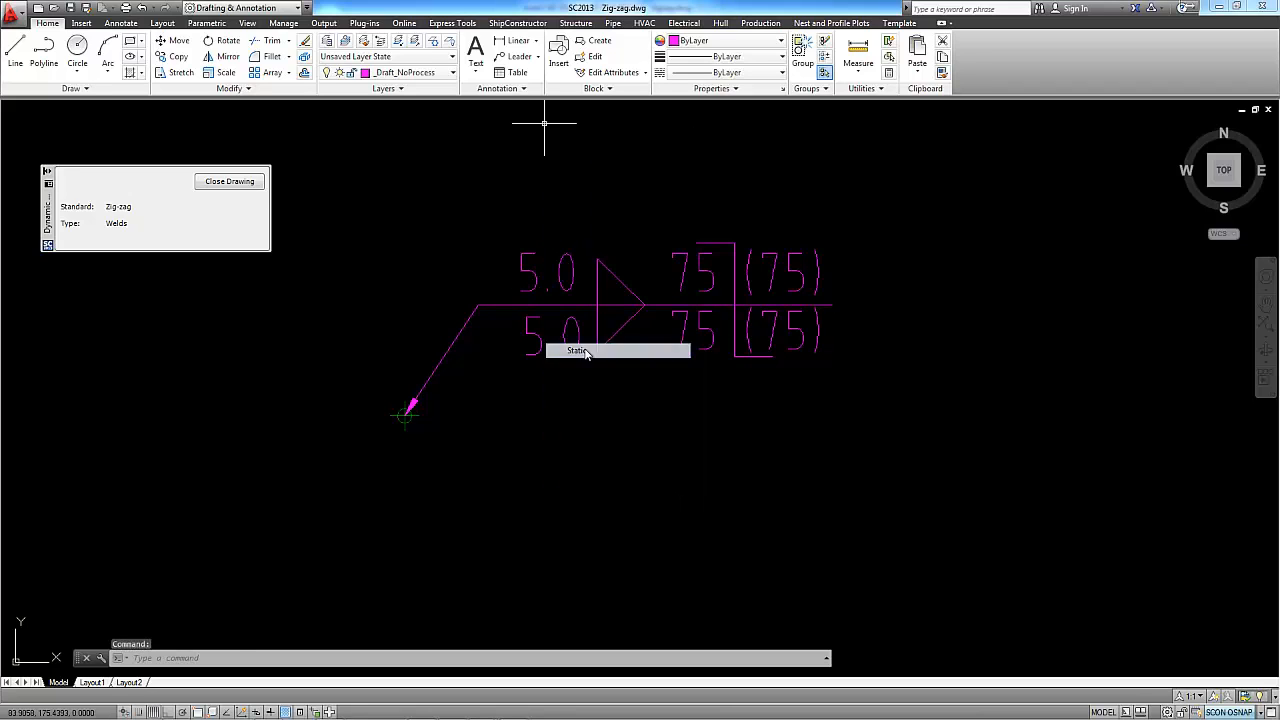
{"action": "left_click", "coordinate": [570, 345]}
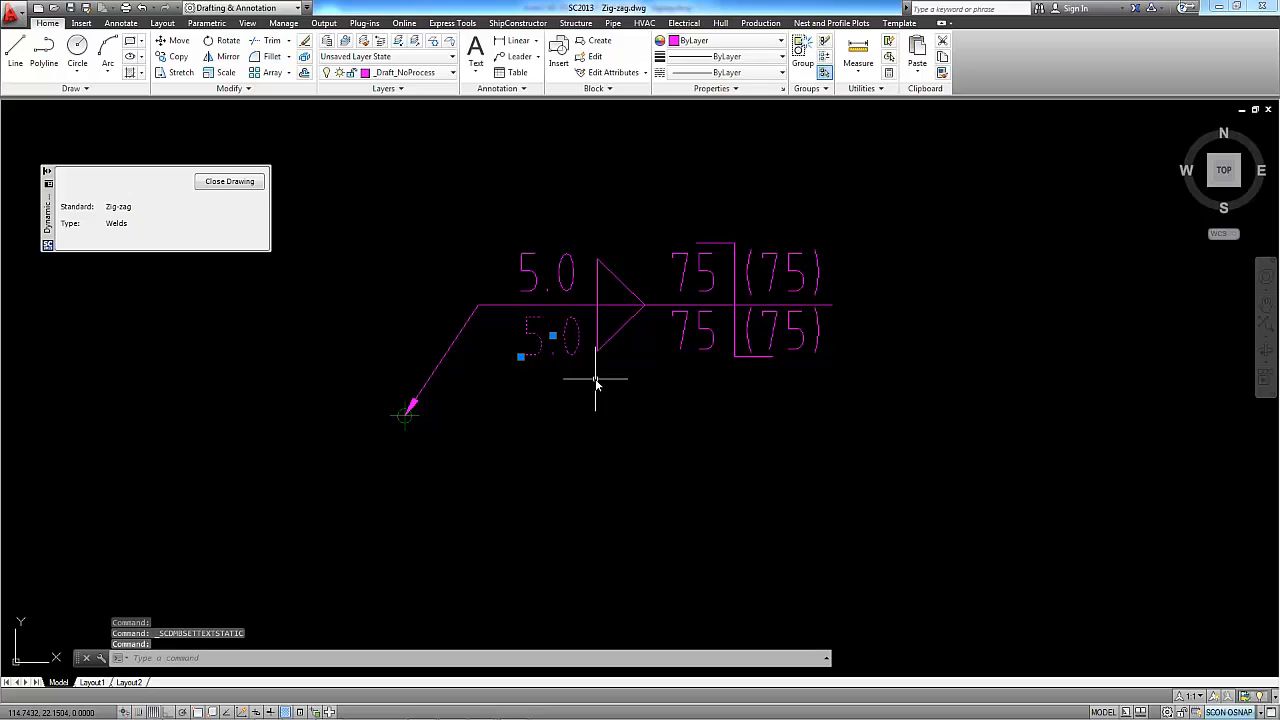
{"action": "right_click", "coordinate": [596, 385]}
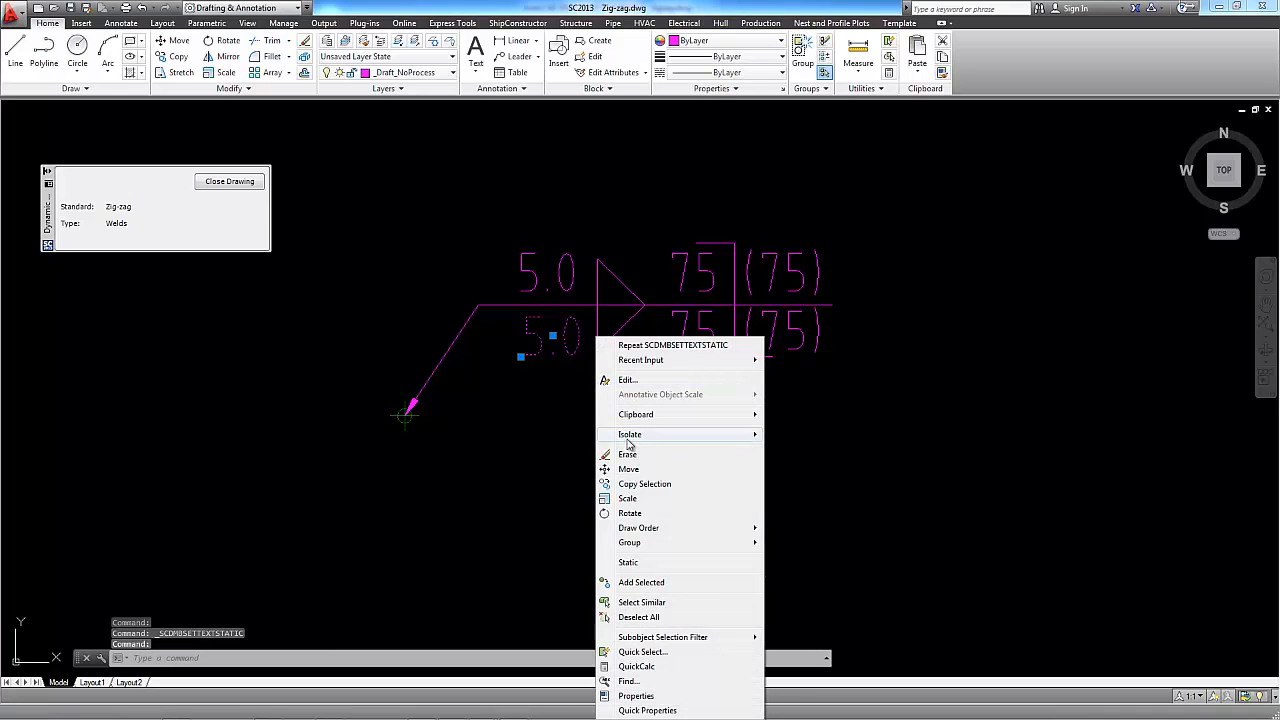
{"action": "left_click", "coordinate": [638, 562]}
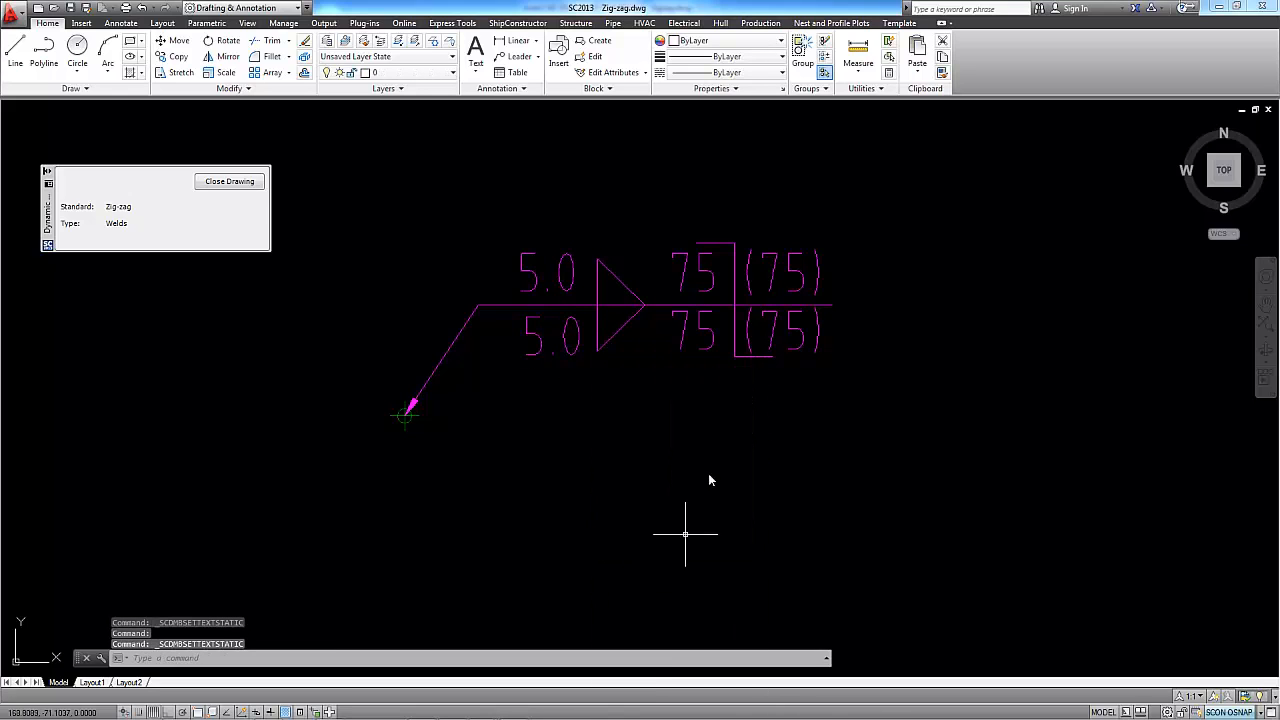
- Set the two 75 texts above and below the weld symbol's reference line as static
{"action": "left_click", "coordinate": [700, 274]}
{"action": "right_click", "coordinate": [616, 186]}
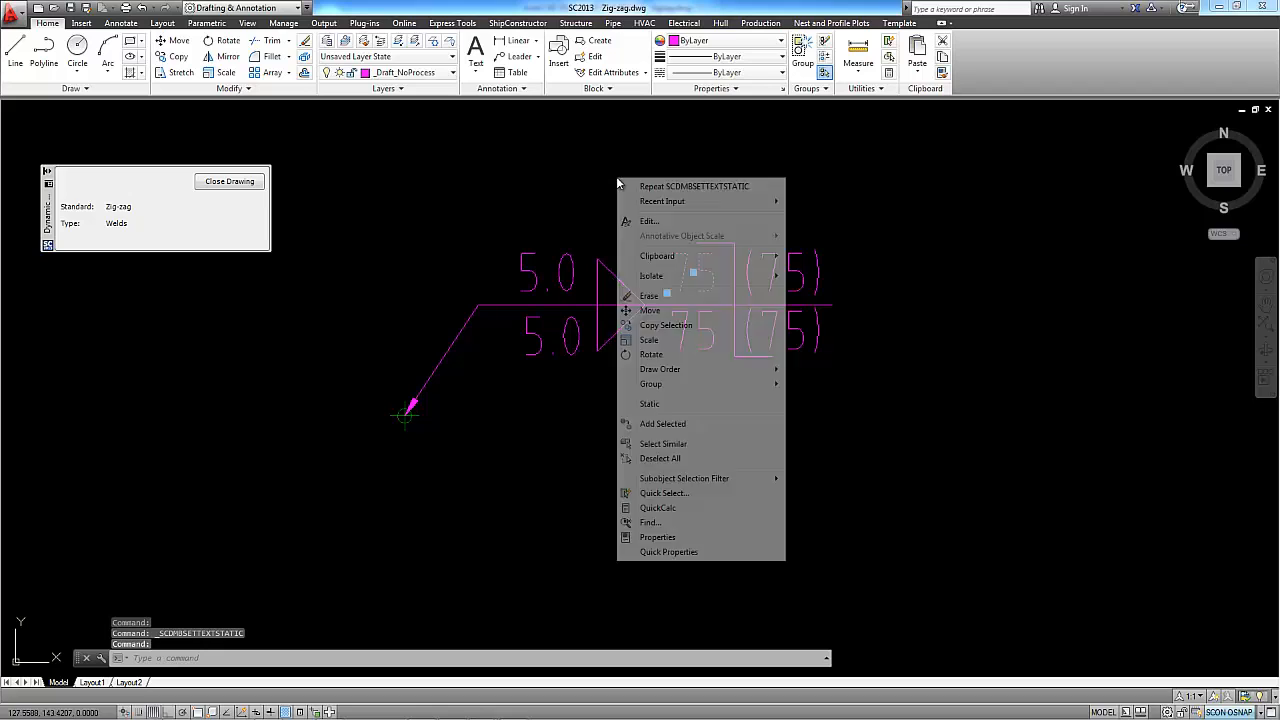
{"action": "left_click", "coordinate": [685, 404]}
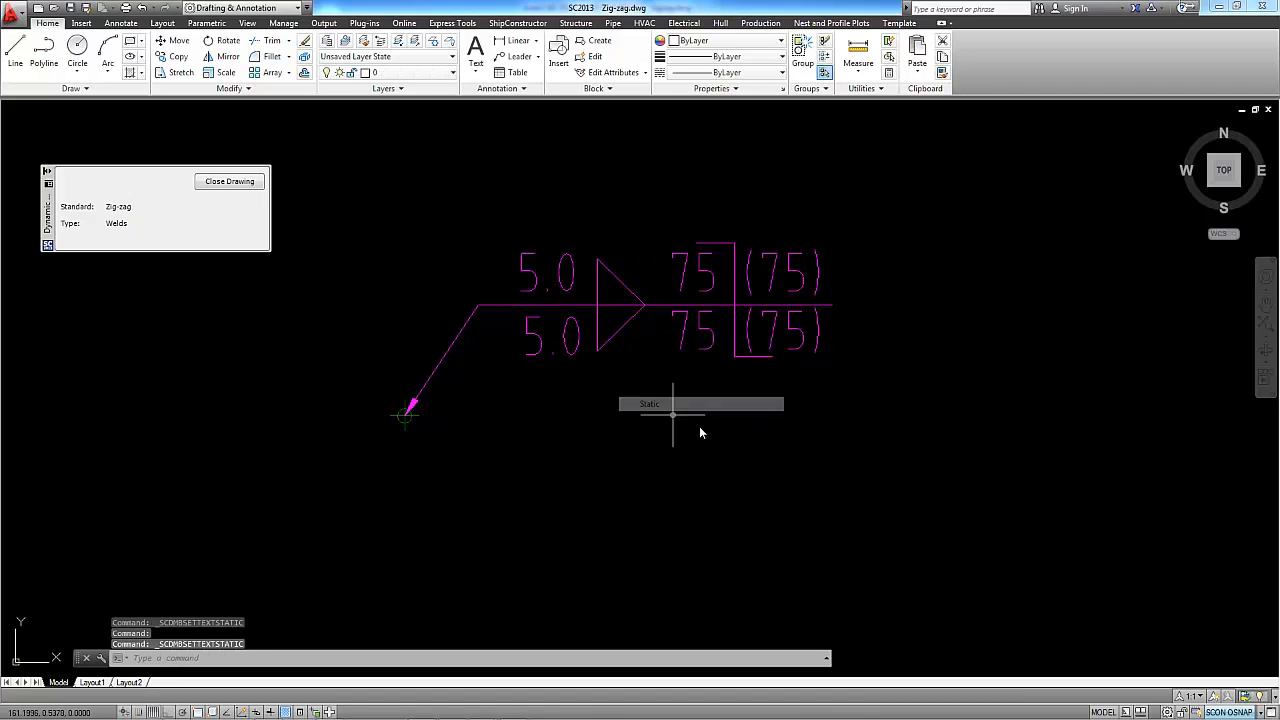
{"action": "left_click", "coordinate": [695, 356]}
{"action": "right_click", "coordinate": [685, 370]}
{"action": "left_click", "coordinate": [720, 560]}
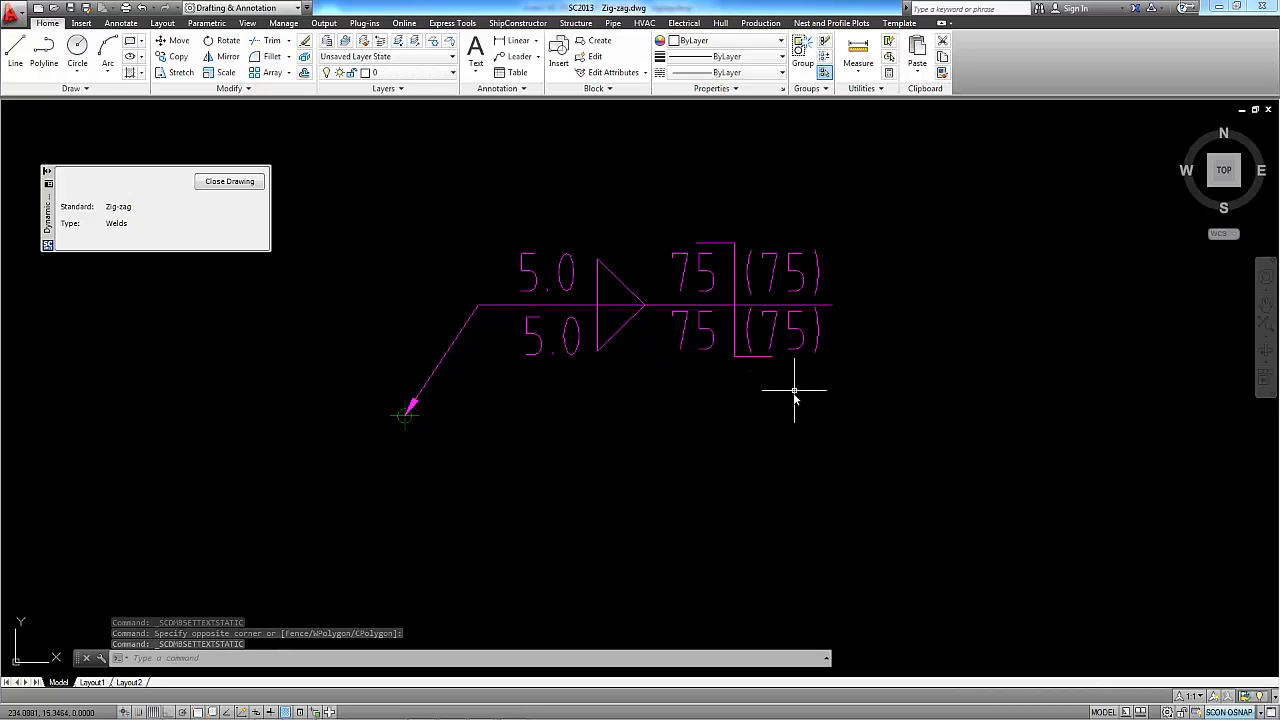
- Close the Zig-zag standard drawing with its changes saved and accept the Dynamic Marking Block Catalog
{"action": "left_click", "coordinate": [243, 183]}
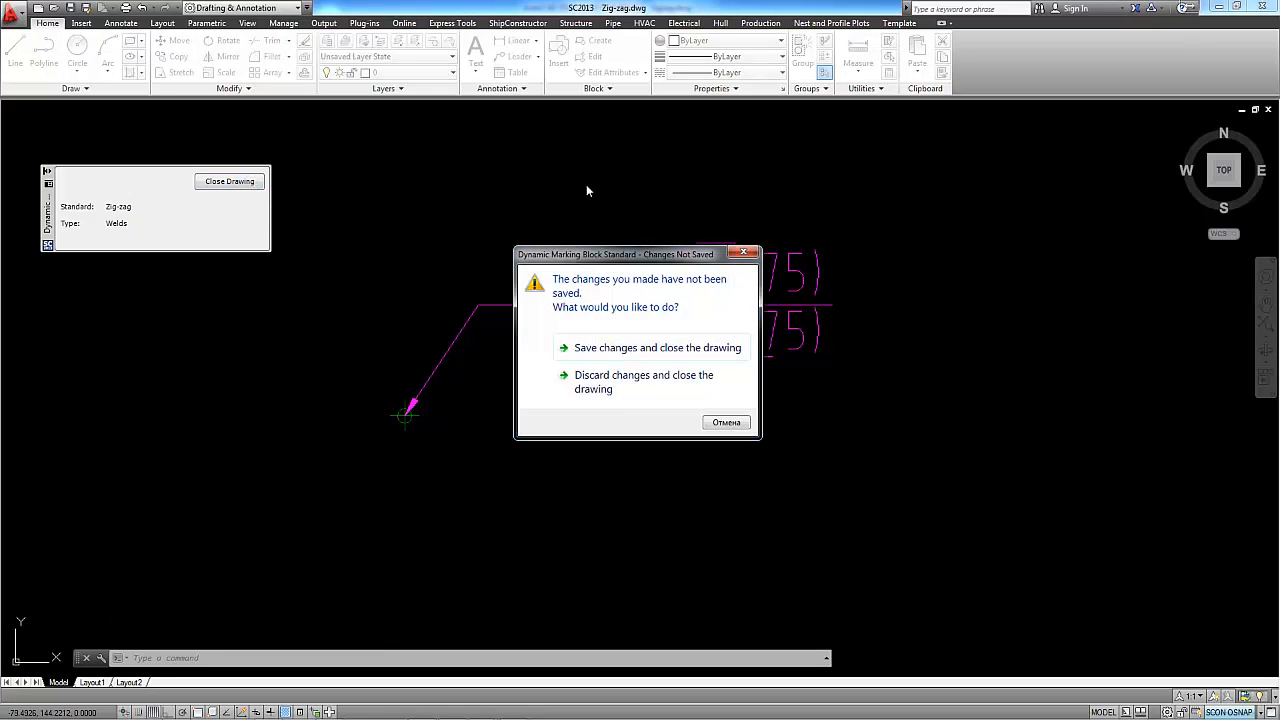
{"action": "left_click", "coordinate": [625, 348]}
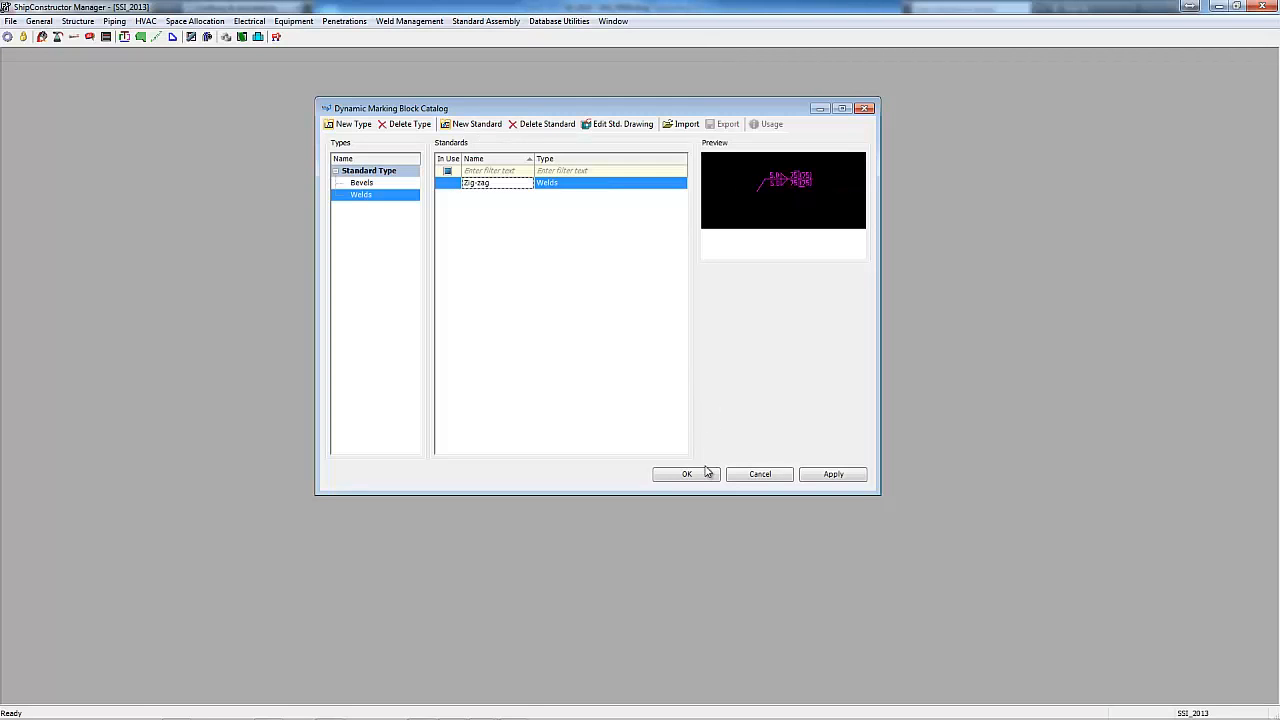
{"action": "left_click", "coordinate": [703, 476]}
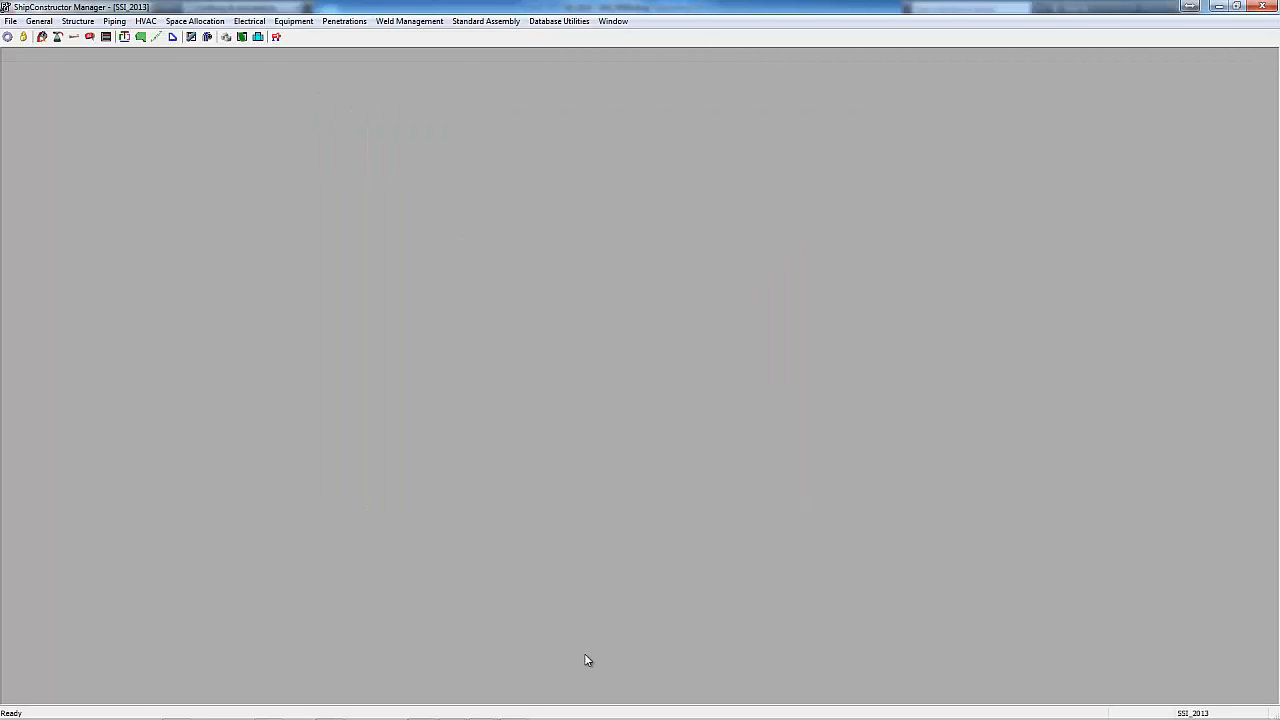
- Switch to U02_FR59.dwg and start adding a dynamic marking block to the part at B-03, using the Zig-zag weld standard
{"action": "mouse_move", "coordinate": [480, 709]}
{"action": "left_click", "coordinate": [458, 658]}
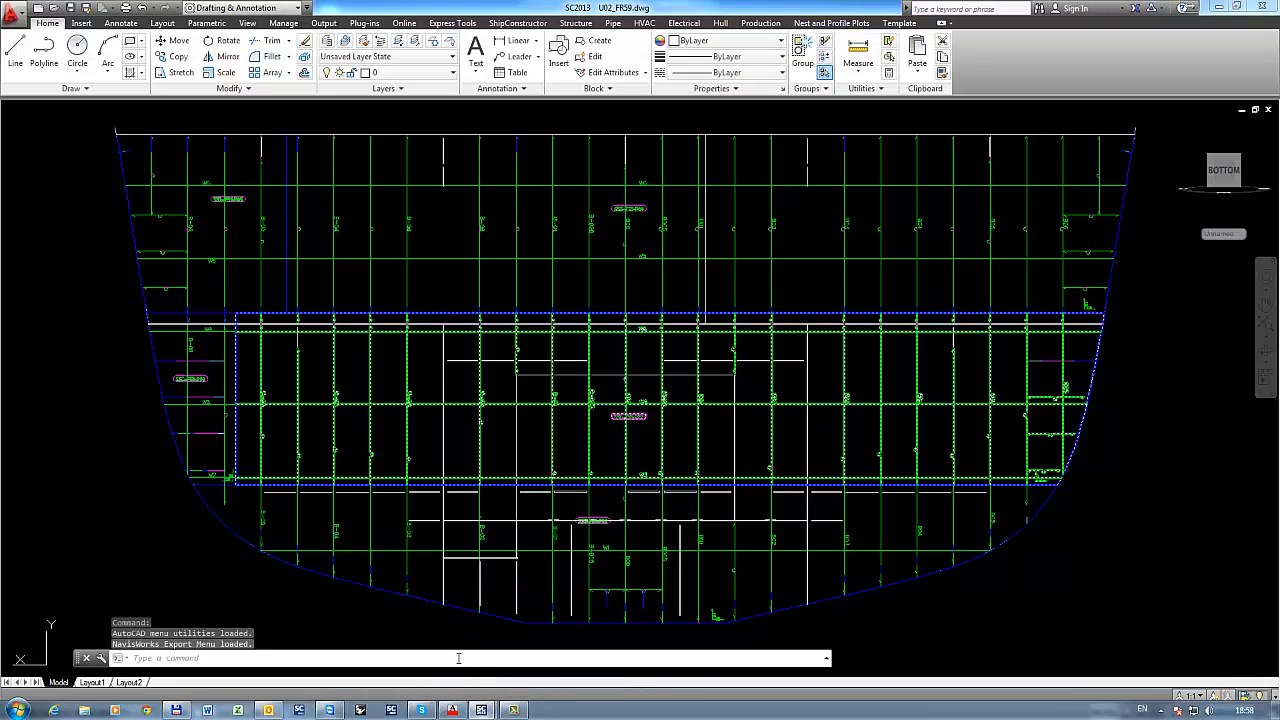
{"action": "scroll", "coordinate": [401, 258], "scroll_direction": "up", "scroll_amount": 3}
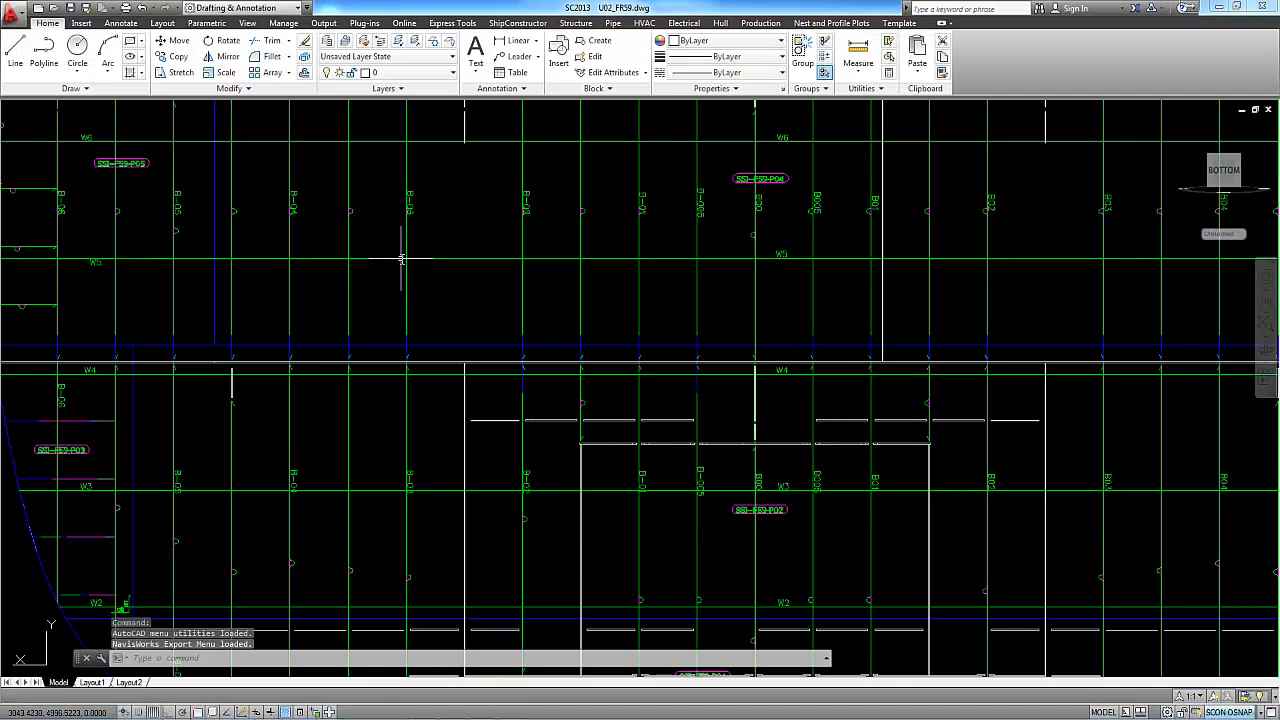
{"action": "scroll", "coordinate": [401, 258], "scroll_direction": "up", "scroll_amount": 2}
{"action": "middle_click_drag", "start_coordinate": [438, 279], "coordinate": [451, 337]}
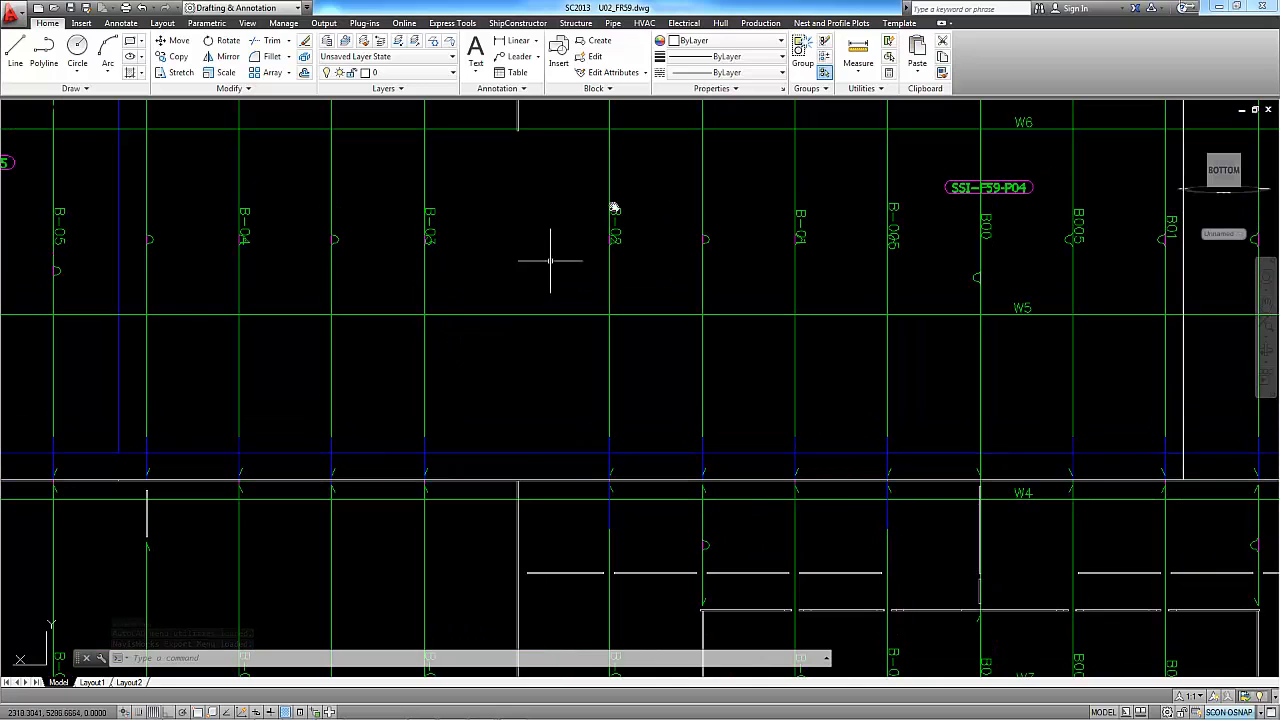
{"action": "left_click", "coordinate": [576, 23]}
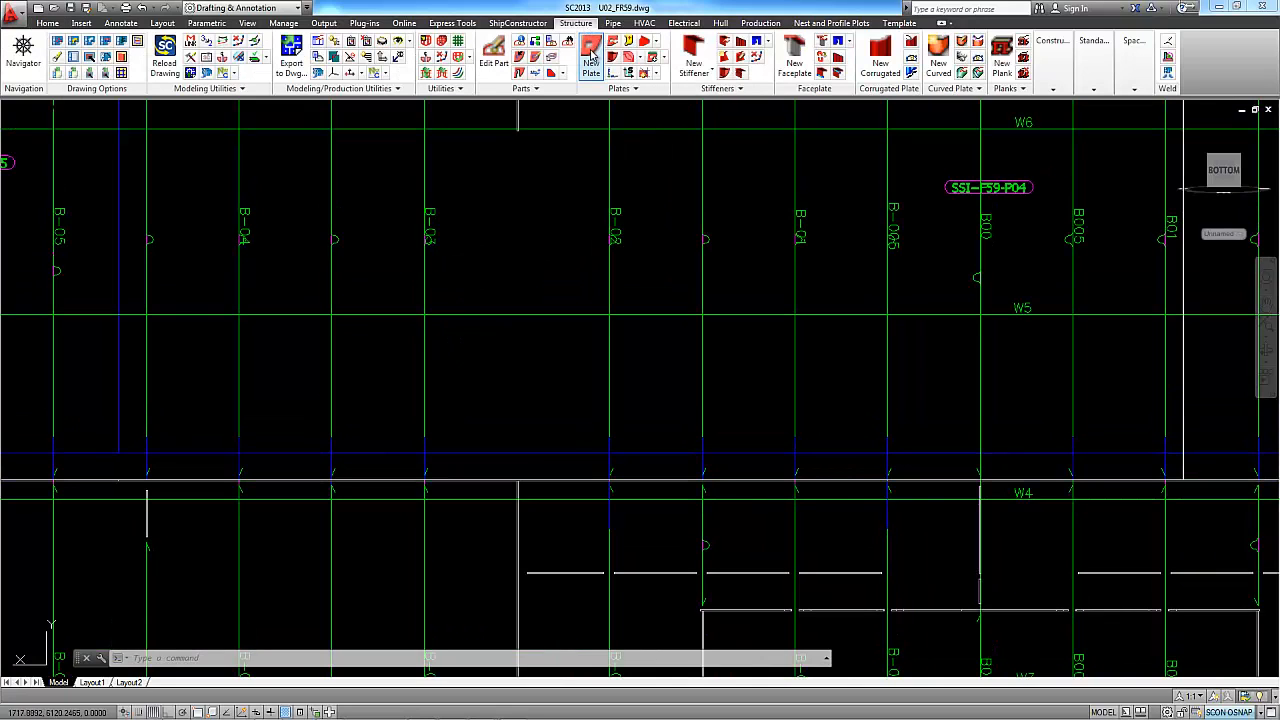
{"action": "left_click", "coordinate": [534, 75]}
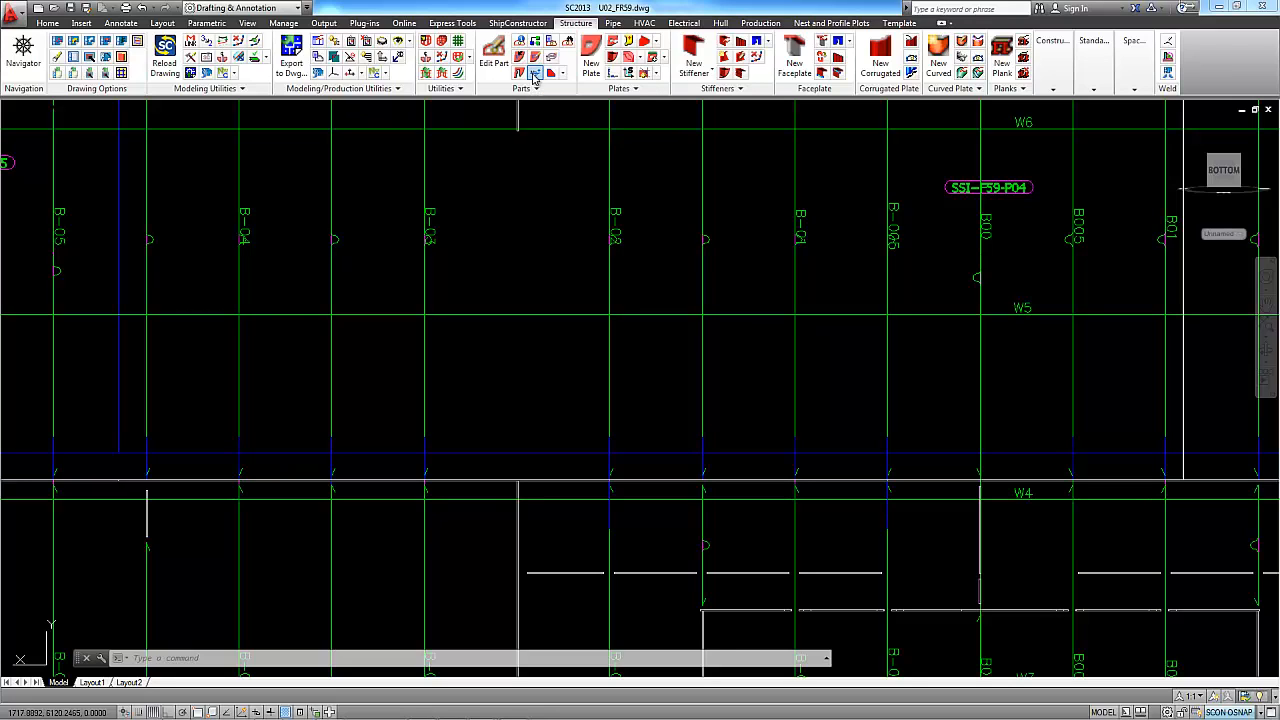
{"action": "left_click", "coordinate": [433, 238]}
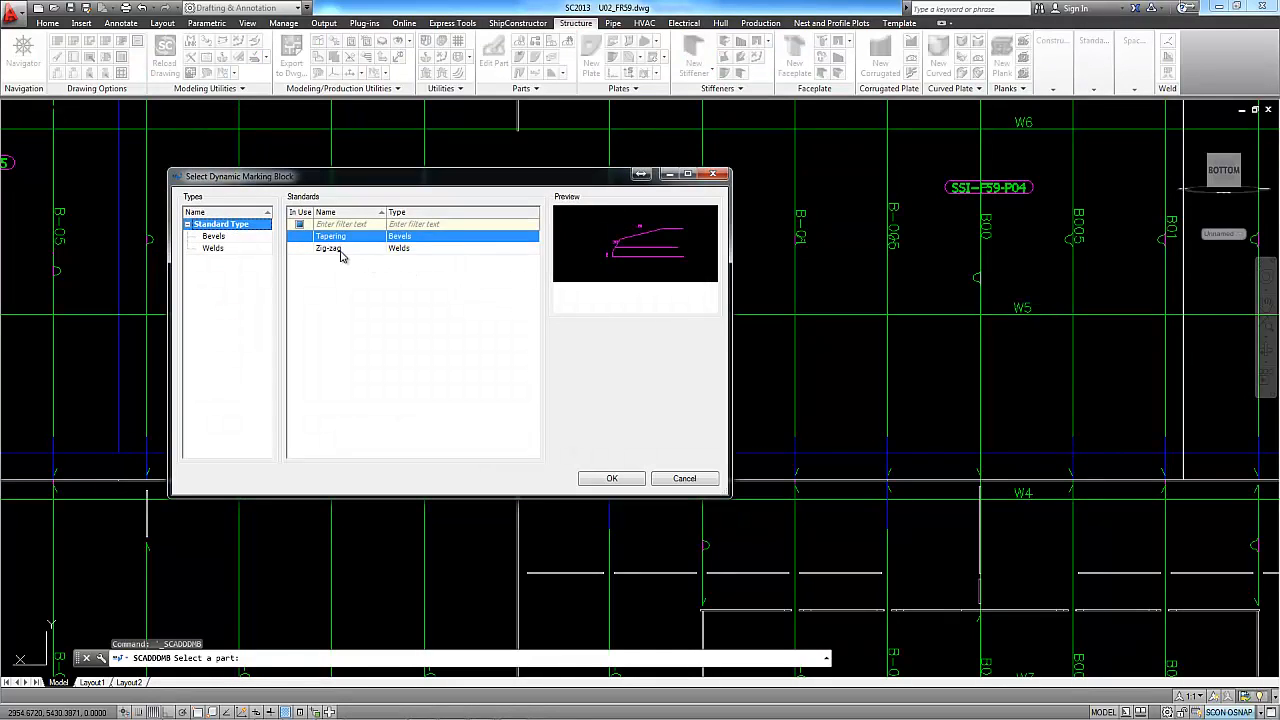
{"action": "left_click", "coordinate": [337, 253]}
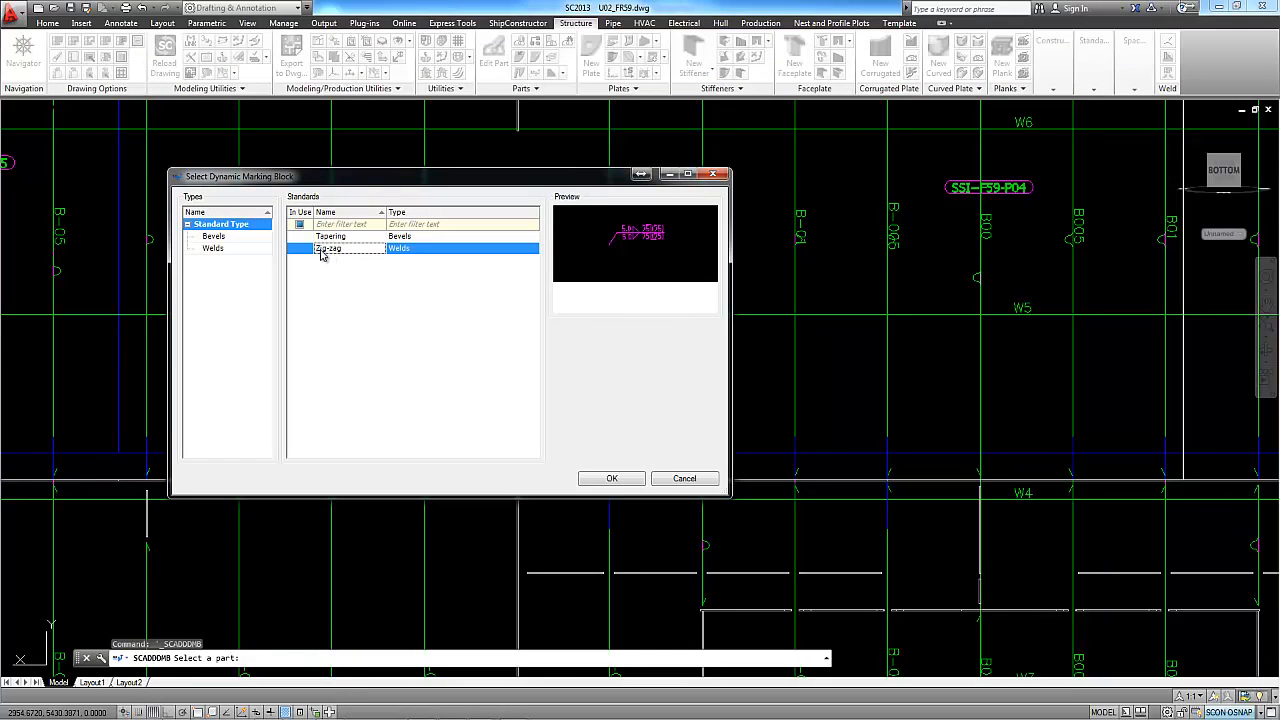
{"action": "left_click", "coordinate": [612, 479]}
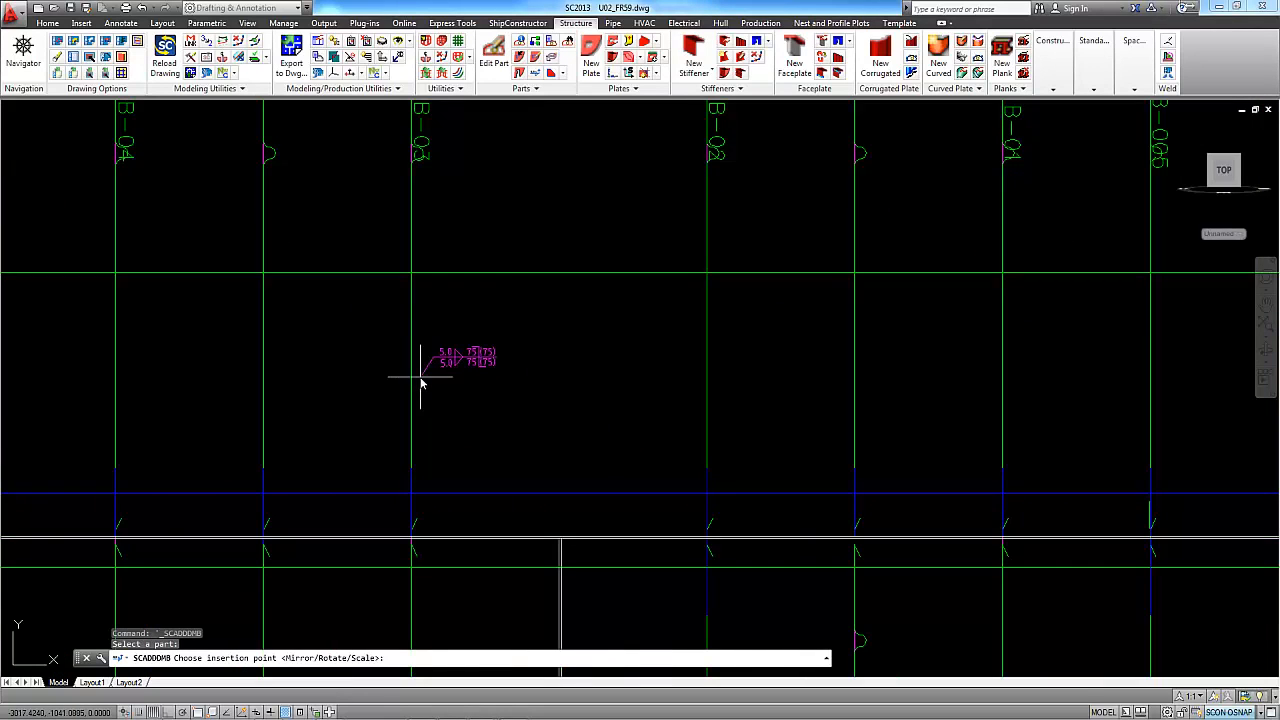
- Place the weld block's leader tip on the vertical B-03 line with the Nearest object snap
{"action": "scroll", "coordinate": [421, 378], "scroll_direction": "up", "scroll_amount": 4}
{"action": "right_click", "coordinate": [409, 378], "text": "shift"}
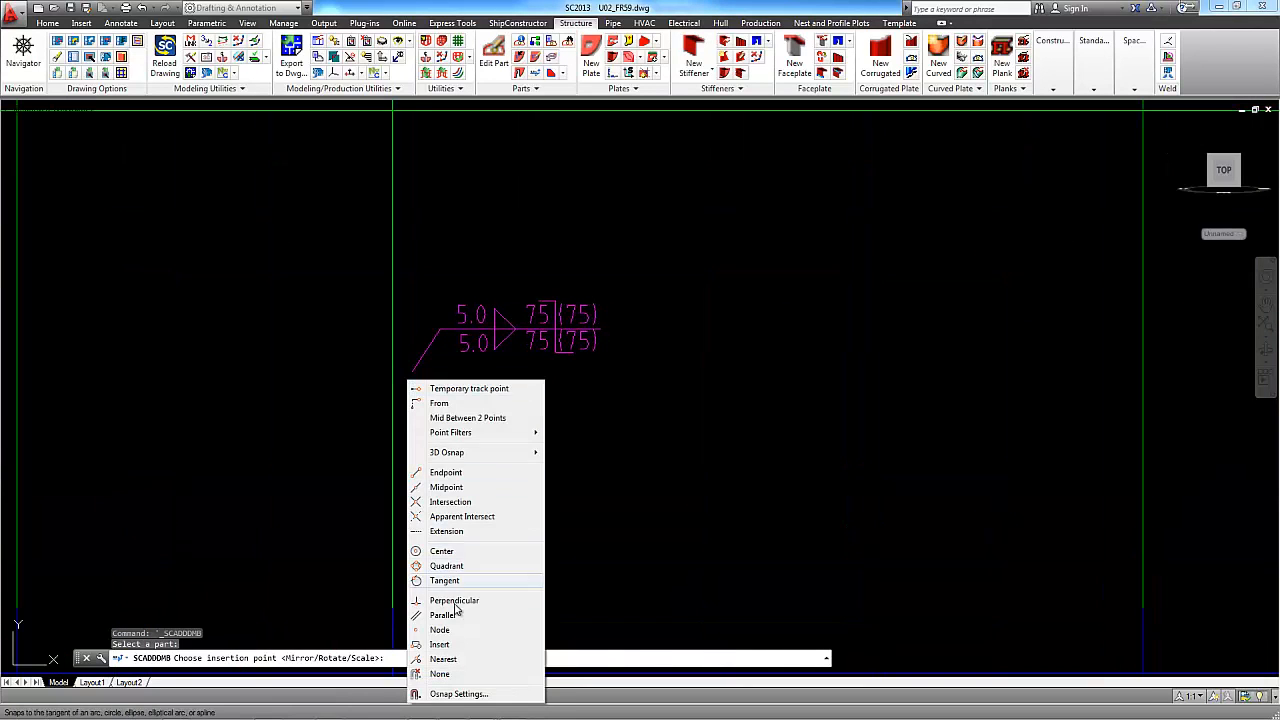
{"action": "left_click", "coordinate": [448, 659]}
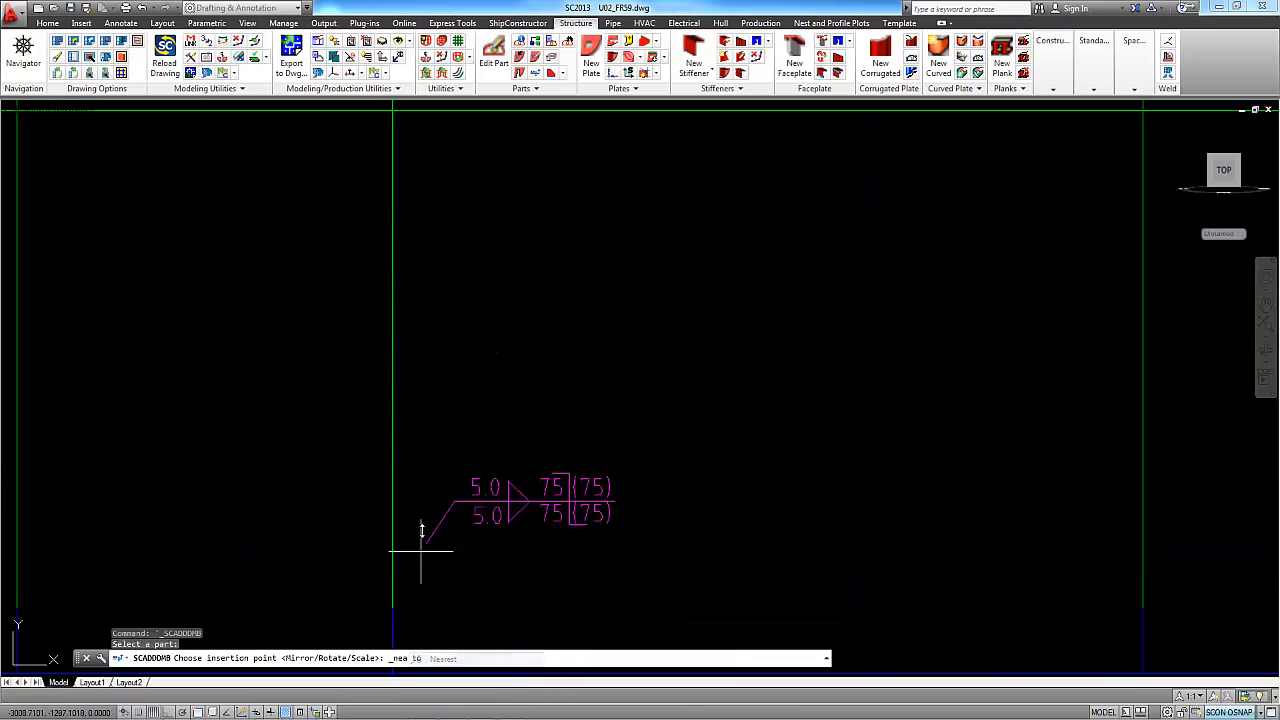
{"action": "left_click", "coordinate": [394, 442]}
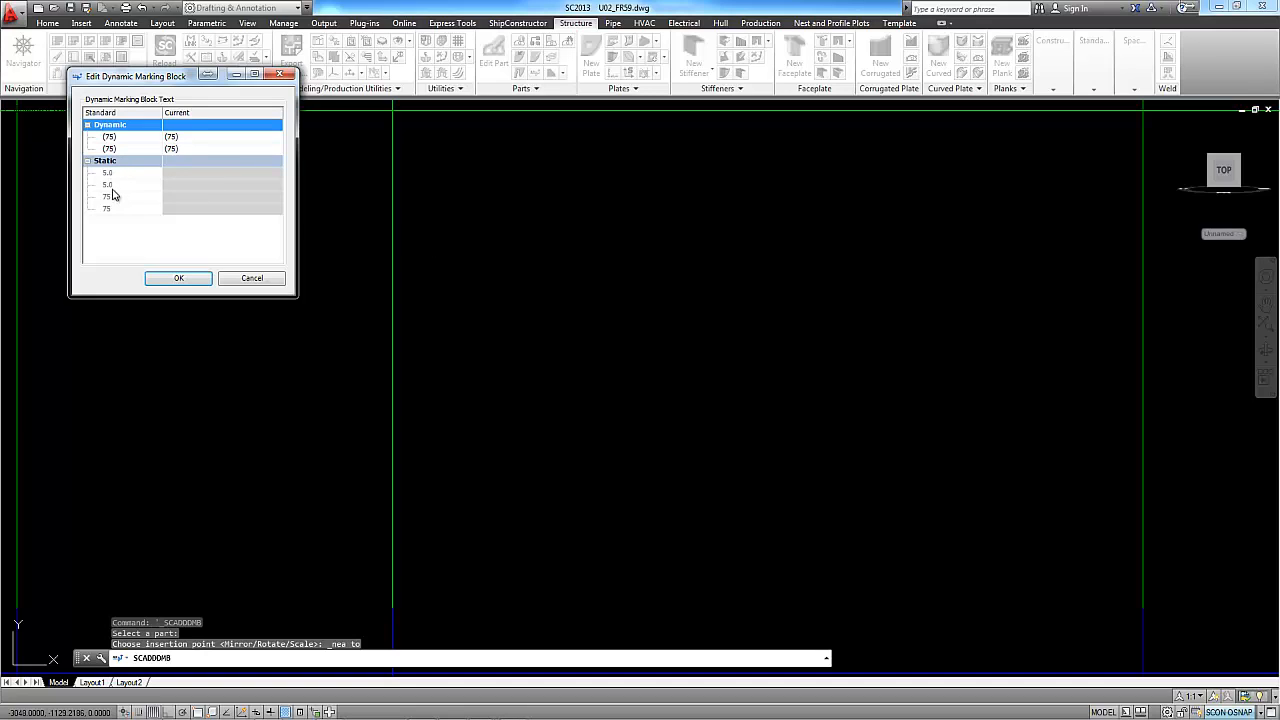
- Set both dynamic (75) texts of the marking block to (100) and accept the block
{"action": "left_click", "coordinate": [186, 175]}
{"action": "left_click", "coordinate": [171, 139]}
{"action": "left_click", "coordinate": [171, 139]}
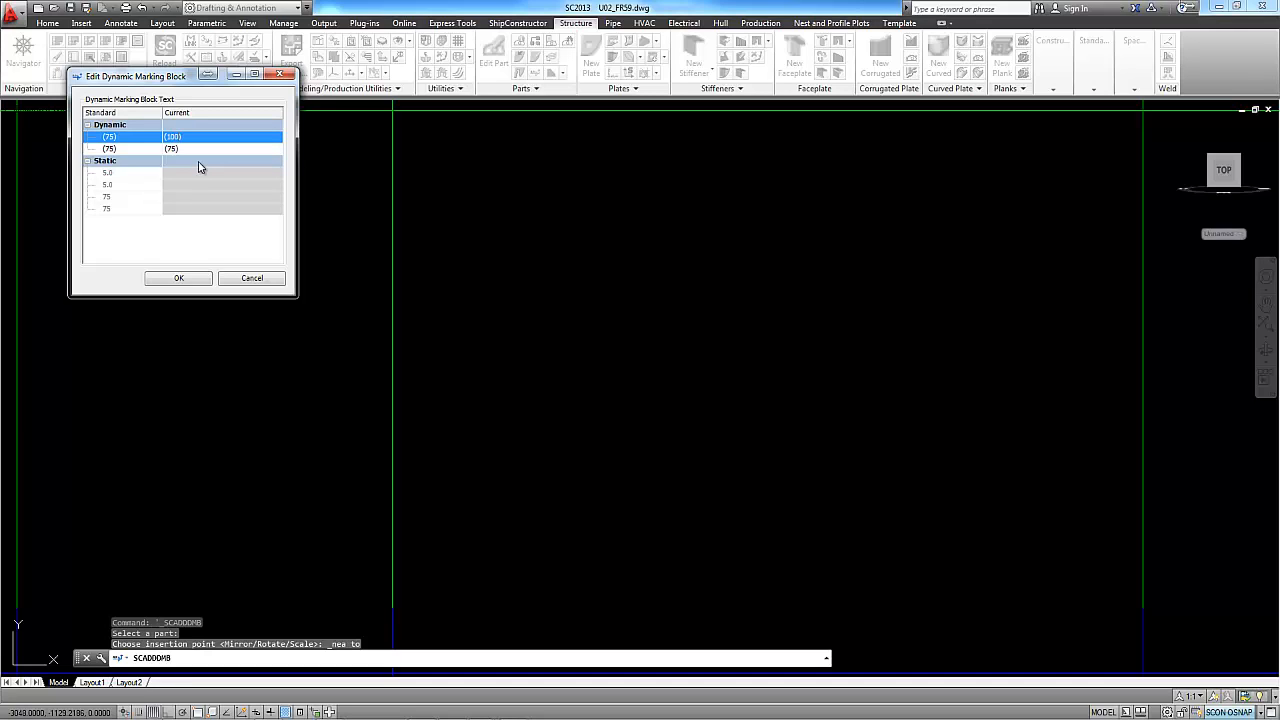
{"action": "left_click", "coordinate": [216, 149]}
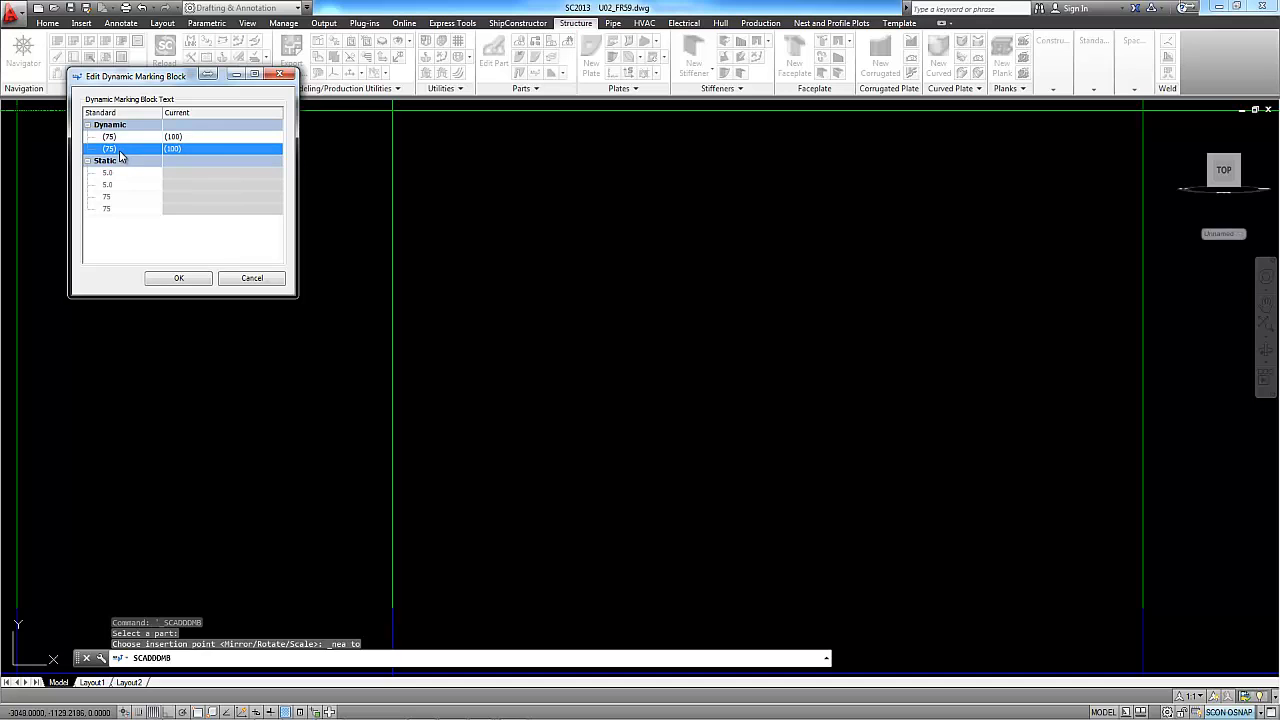
{"action": "left_click", "coordinate": [200, 280]}
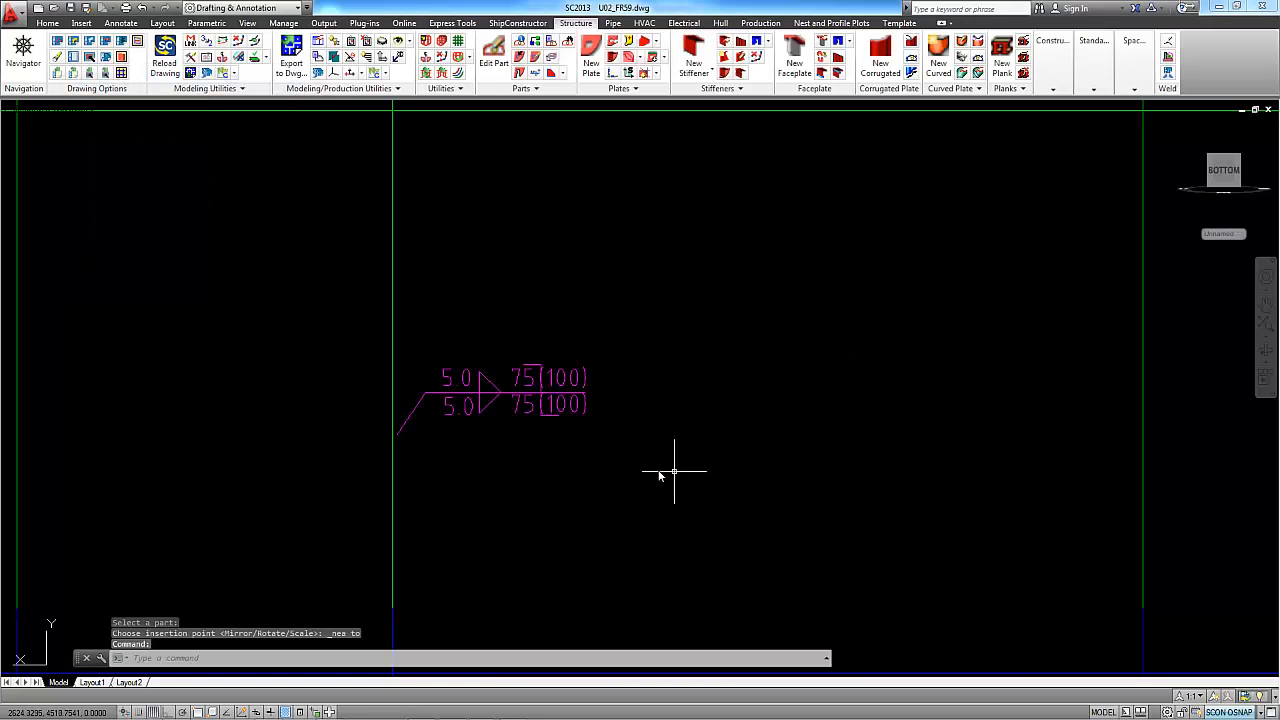
- Start a second Zig-zag dynamic marking block on the B-03 part and mirror it
{"action": "scroll", "coordinate": [563, 420], "scroll_direction": "up", "scroll_amount": 4}
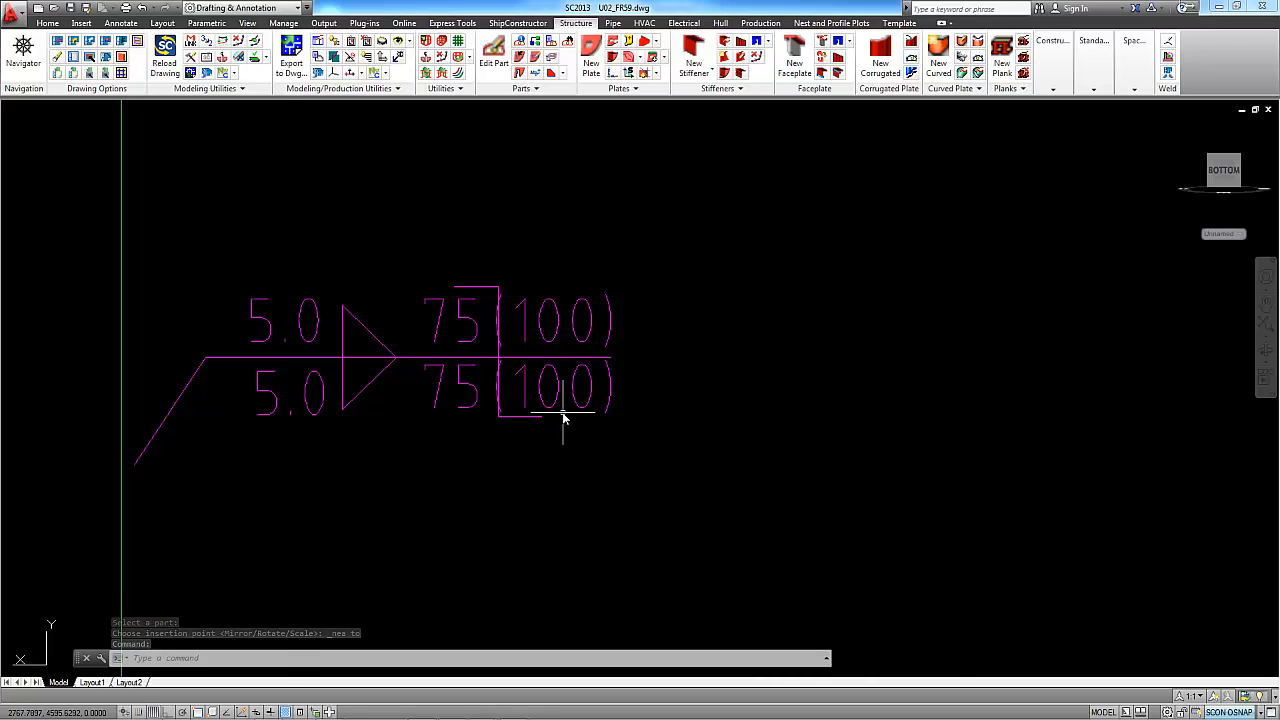
{"action": "scroll", "coordinate": [563, 420], "scroll_direction": "down", "scroll_amount": 5}
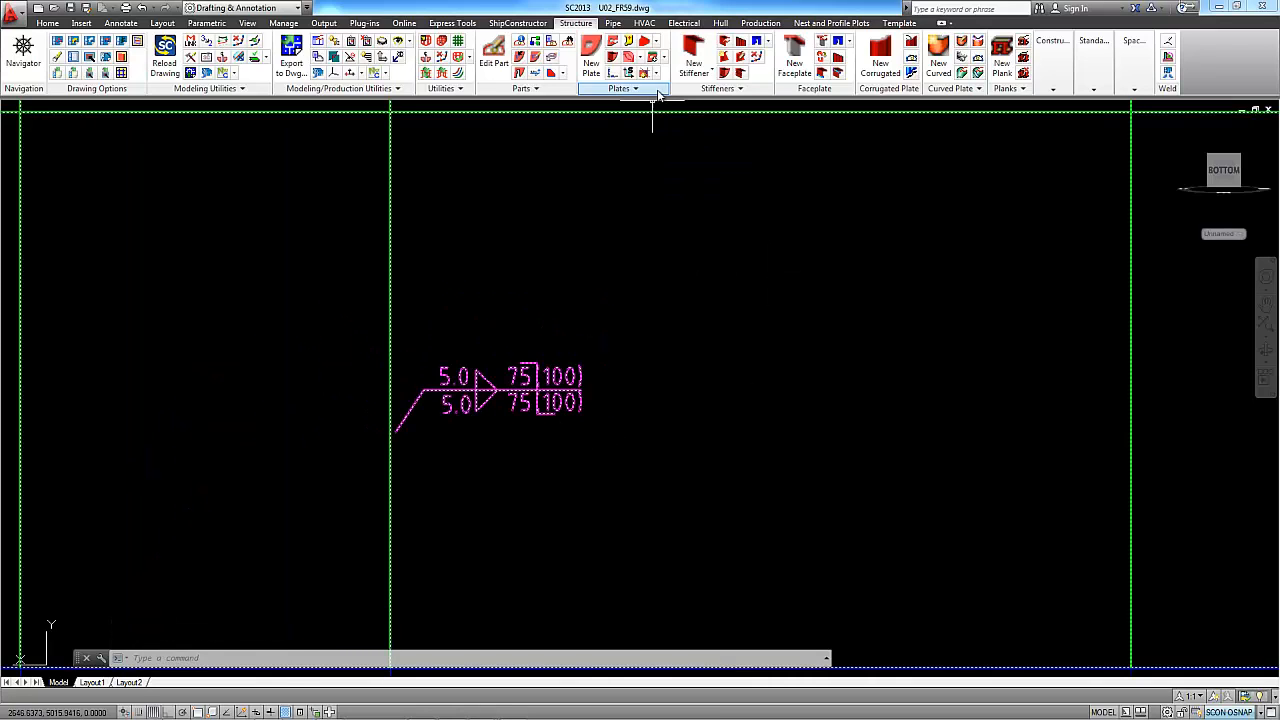
{"action": "left_click", "coordinate": [536, 76]}
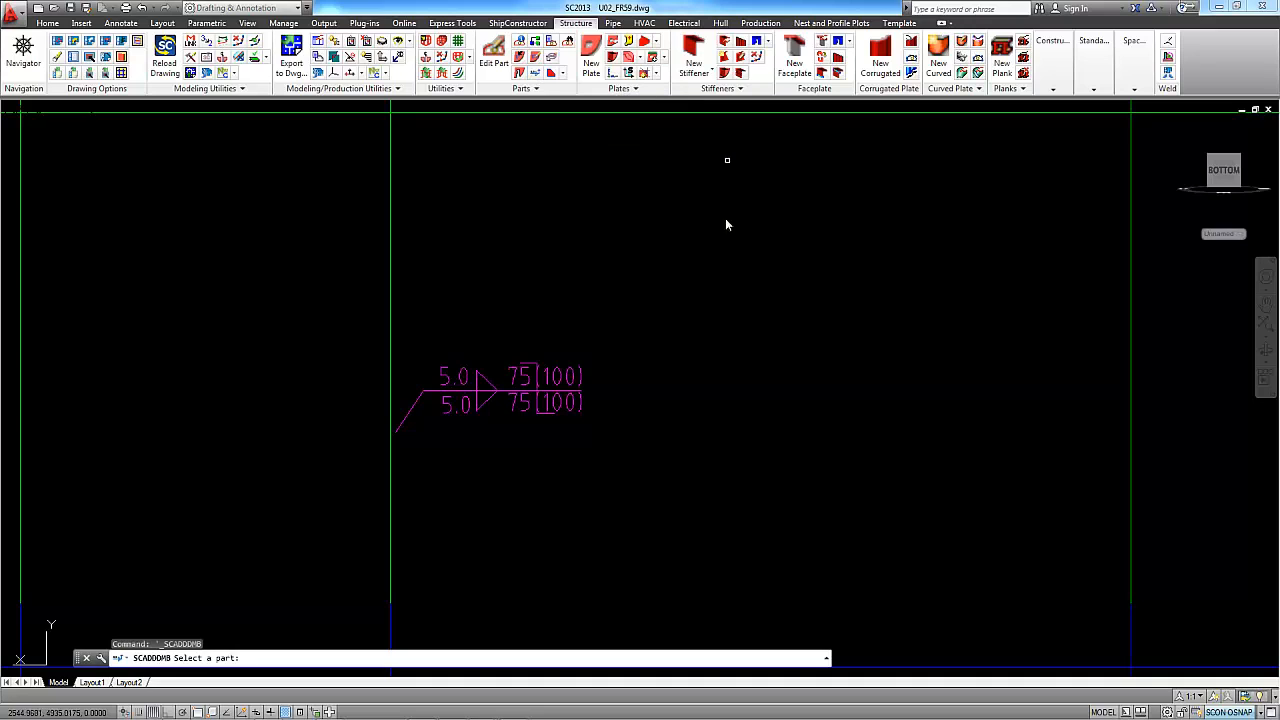
{"action": "left_click", "coordinate": [391, 274]}
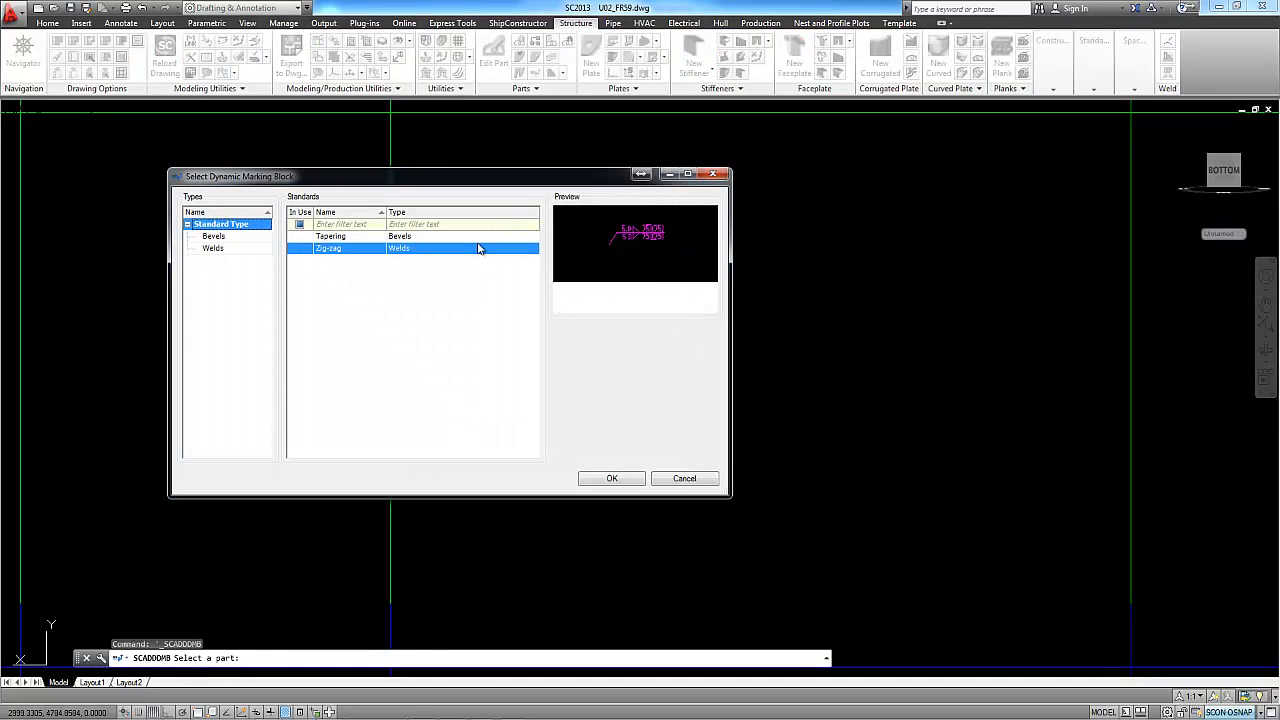
{"action": "left_click", "coordinate": [610, 479]}
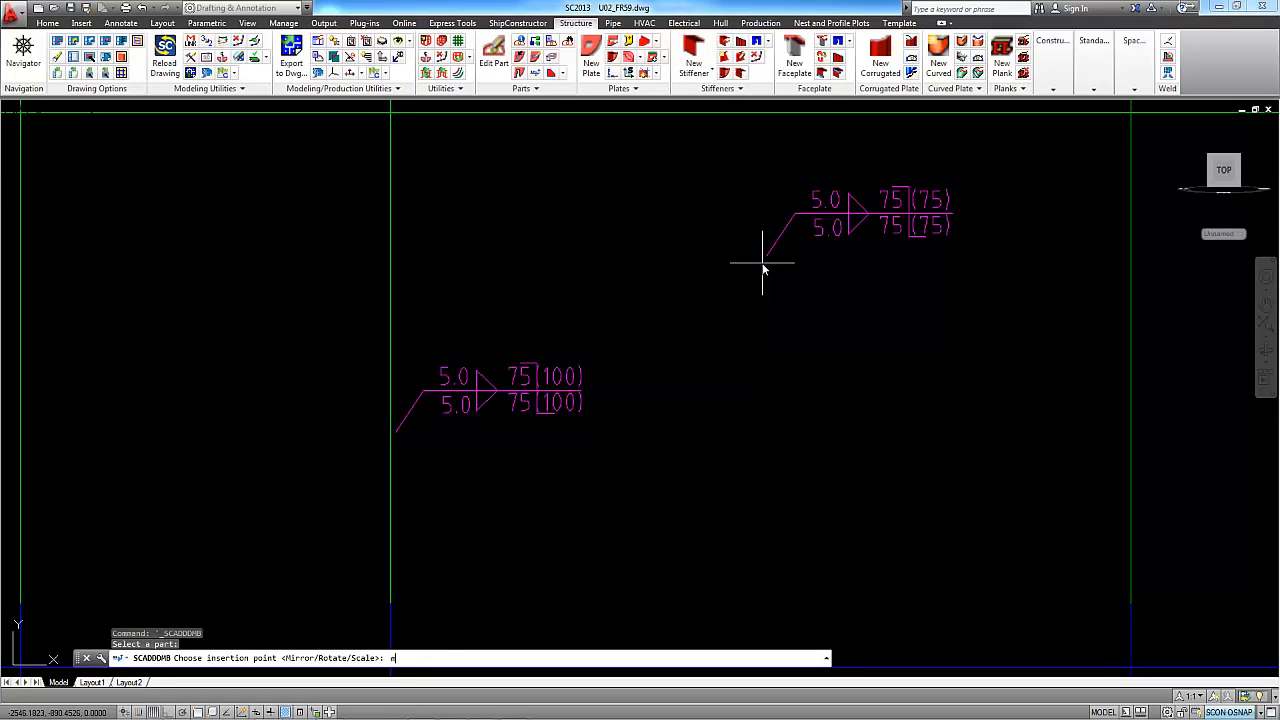
{"action": "type", "text": "m"}
{"action": "key", "text": "Return"}
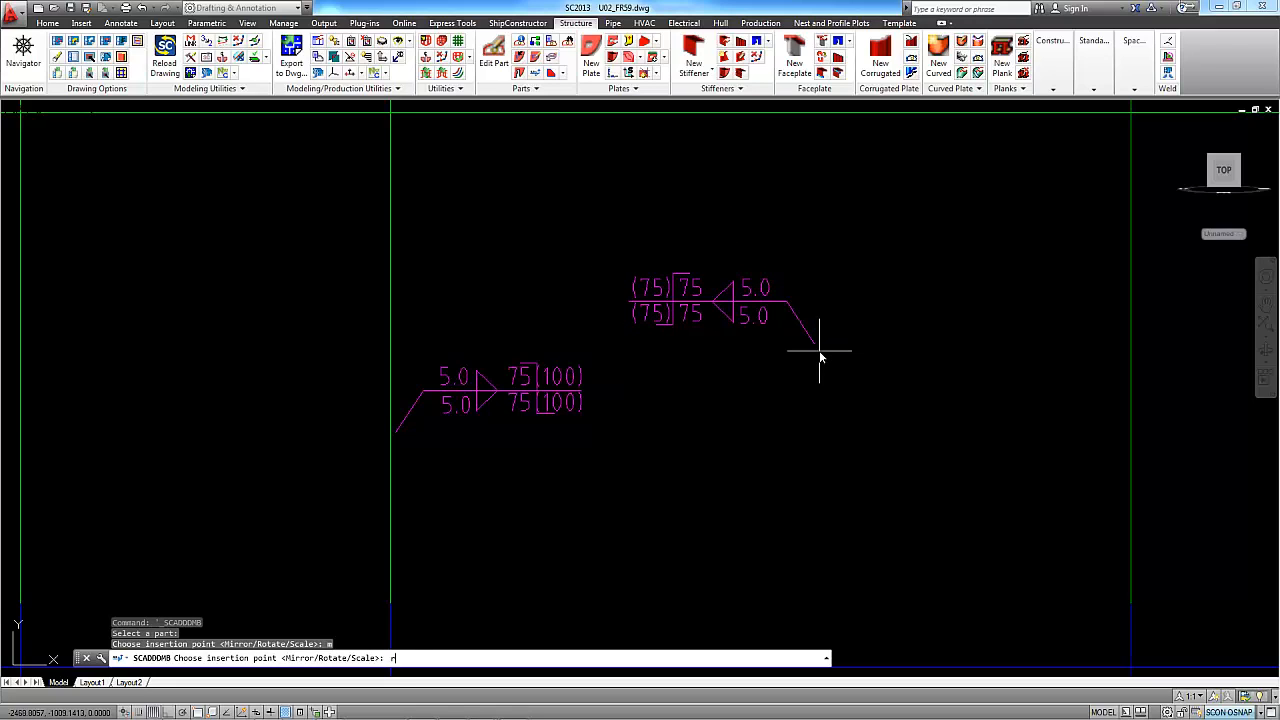
- Use the Rotate option with Ortho on to orient the mirrored block horizontally, text upright and leader pointing down
{"action": "type", "text": "r"}
{"action": "key", "text": "Return"}
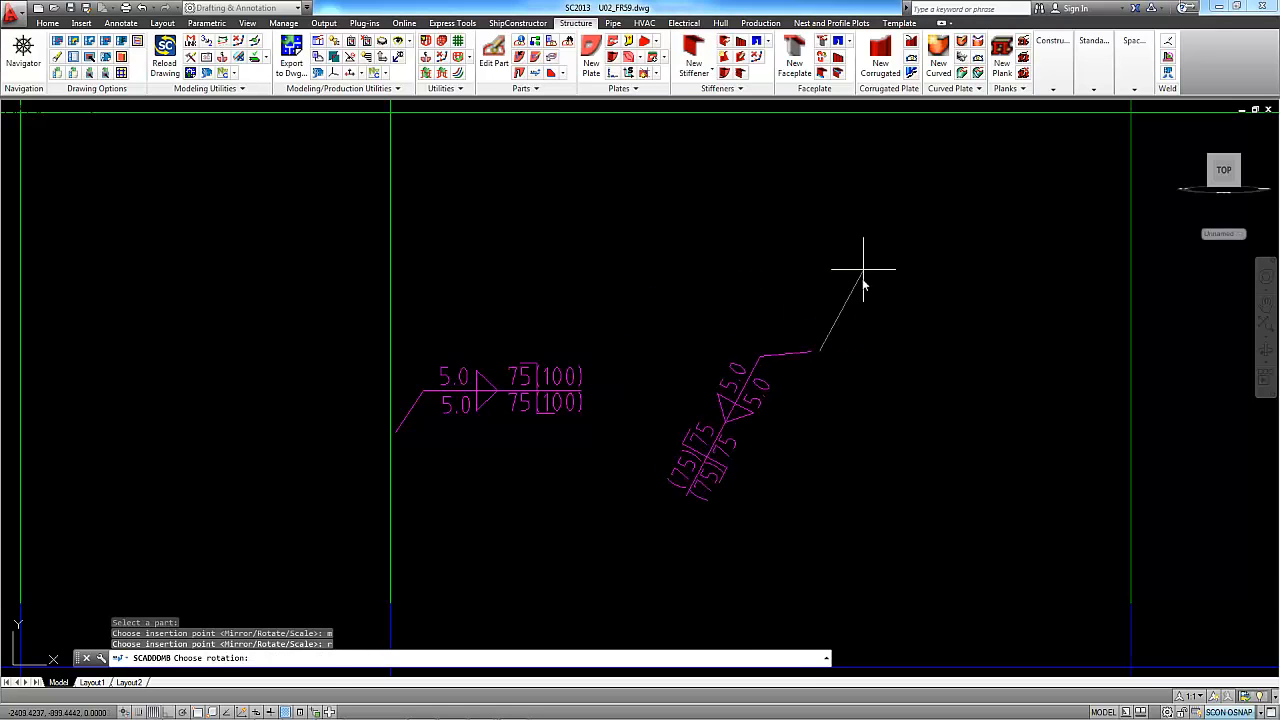
{"action": "scroll", "coordinate": [863, 269], "scroll_direction": "down", "scroll_amount": 2}
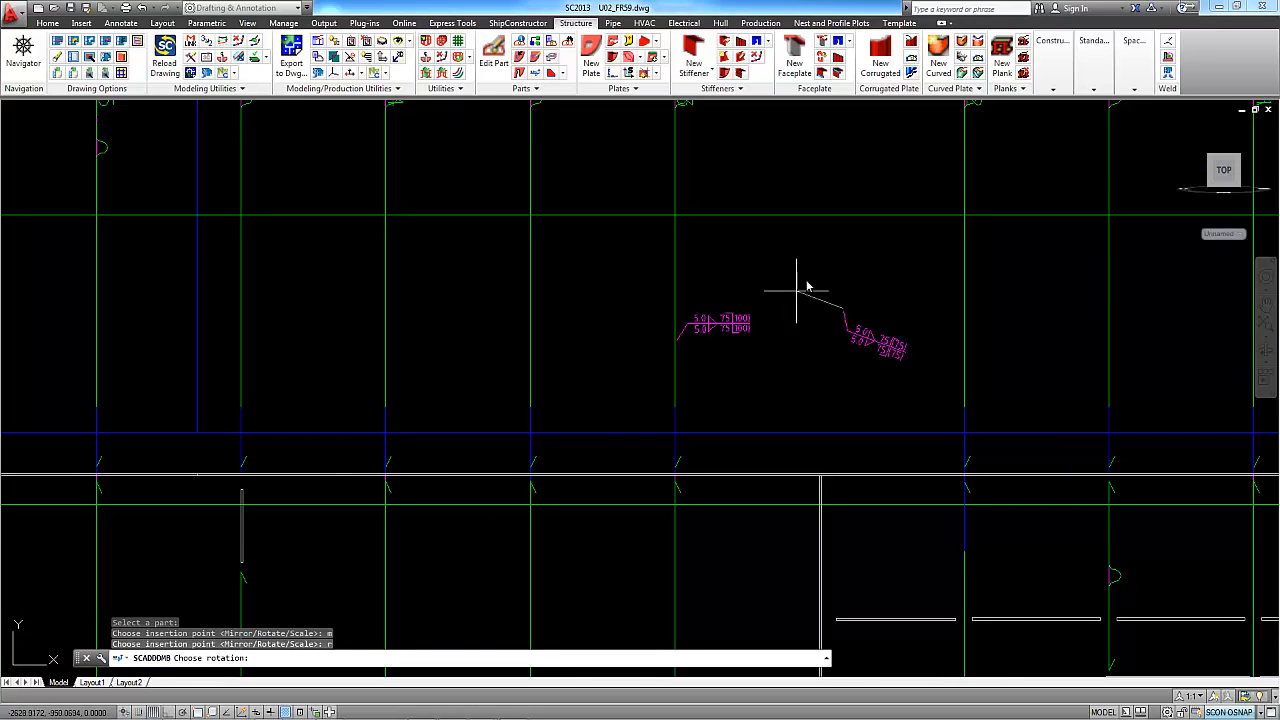
{"action": "scroll", "coordinate": [857, 329], "scroll_direction": "up", "scroll_amount": 3}
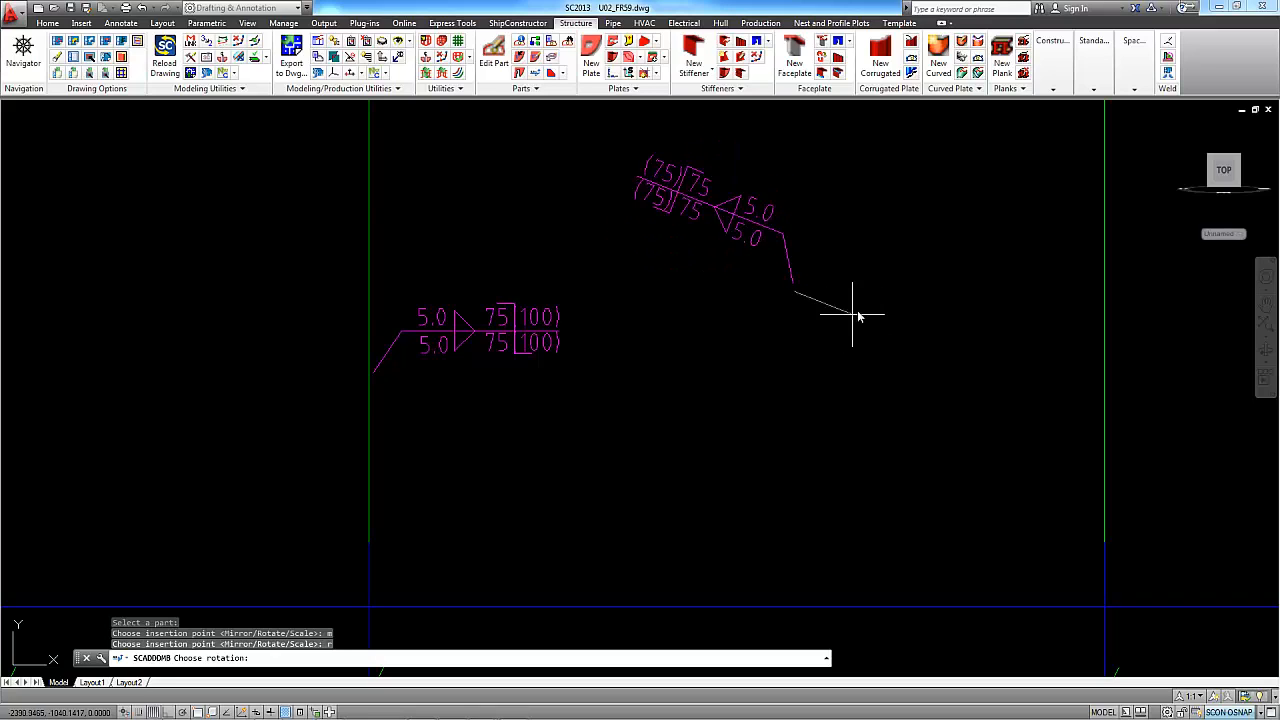
{"action": "key", "text": "F8"}
{"action": "left_click", "coordinate": [873, 289]}
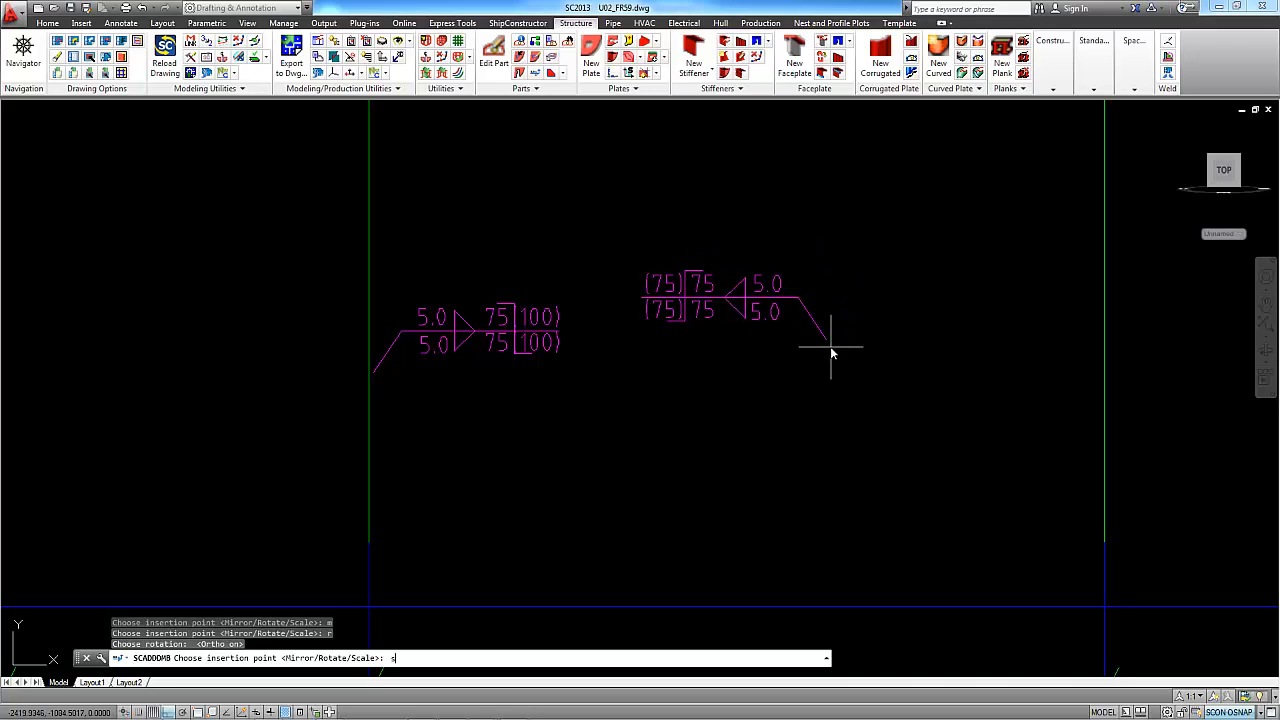
- Scale the mirrored block slightly larger than the first and insert it with its leader tip at the B-02 line, keeping the default texts
{"action": "key", "text": "Return"}
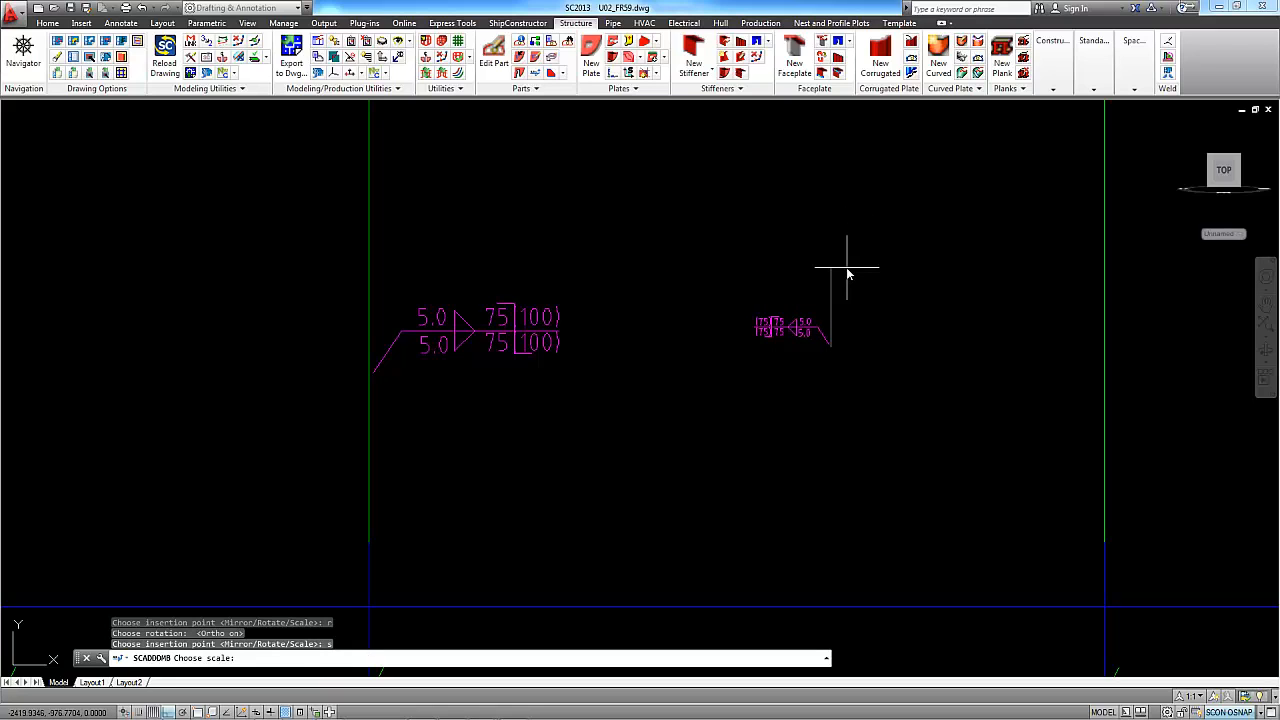
{"action": "middle_click_drag", "start_coordinate": [847, 268], "coordinate": [737, 338]}
{"action": "scroll", "coordinate": [737, 338], "scroll_direction": "down", "scroll_amount": 2}
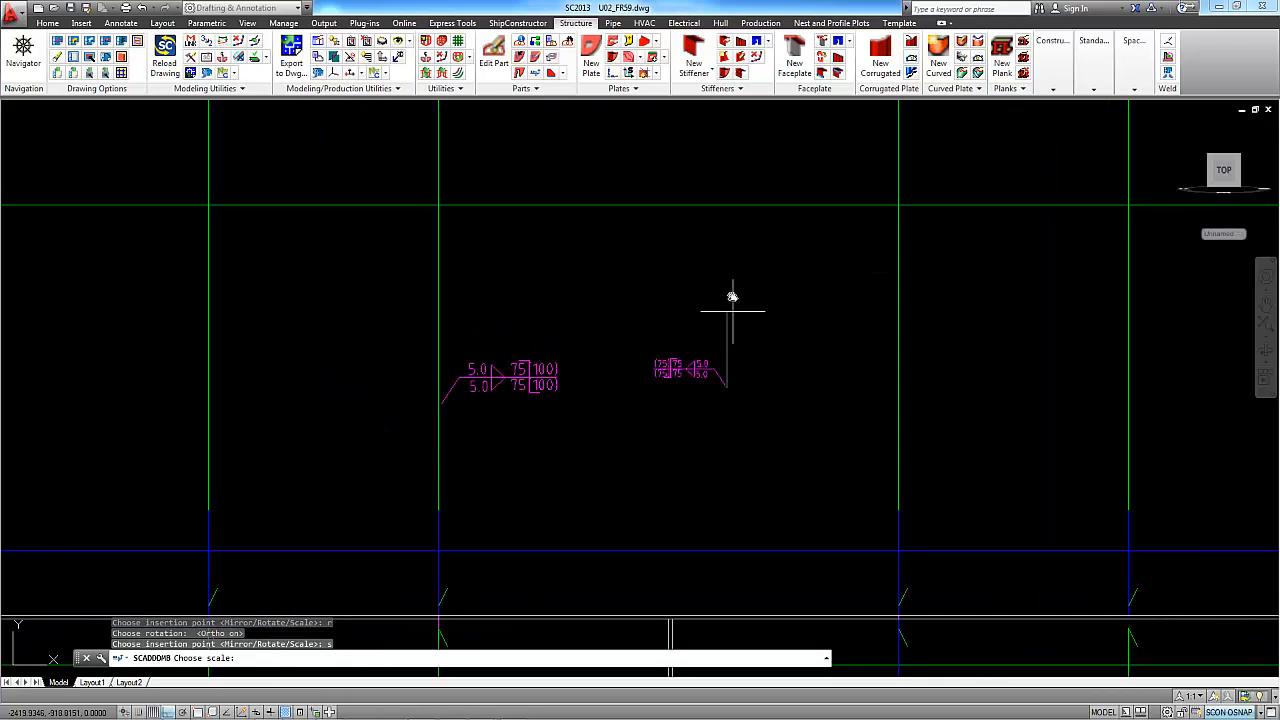
{"action": "left_click", "coordinate": [755, 243]}
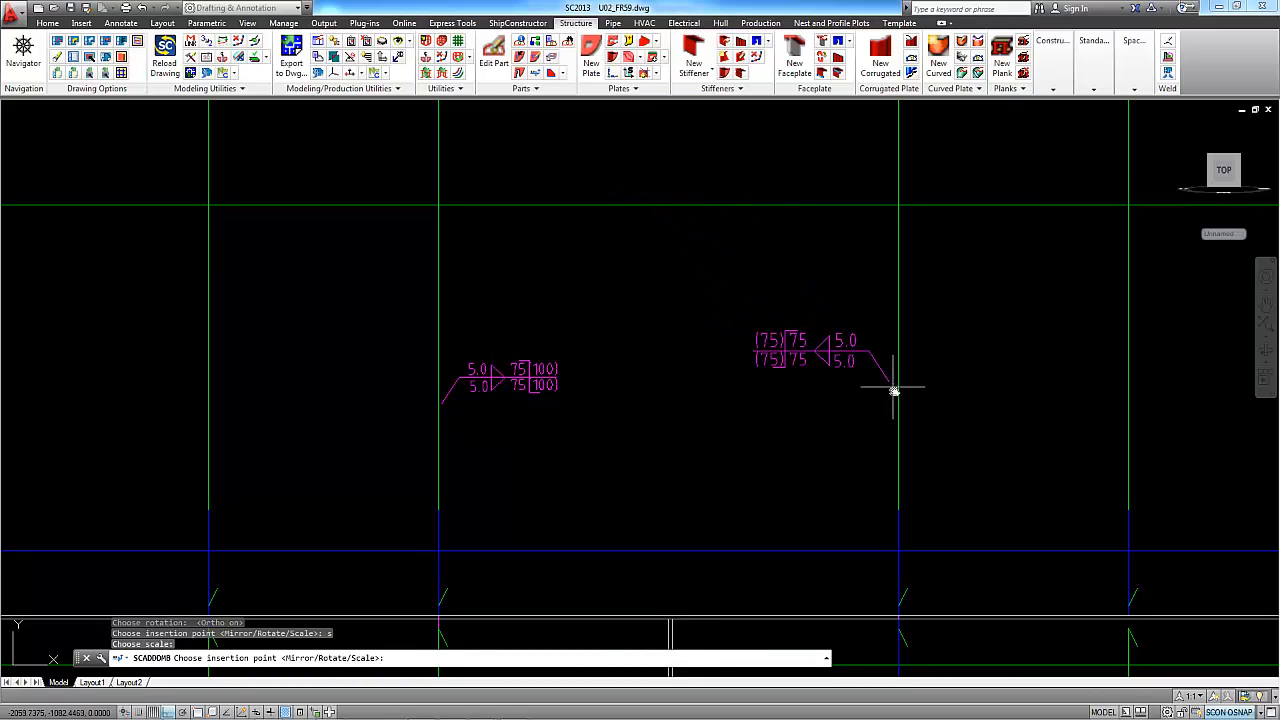
{"action": "left_click", "coordinate": [891, 396]}
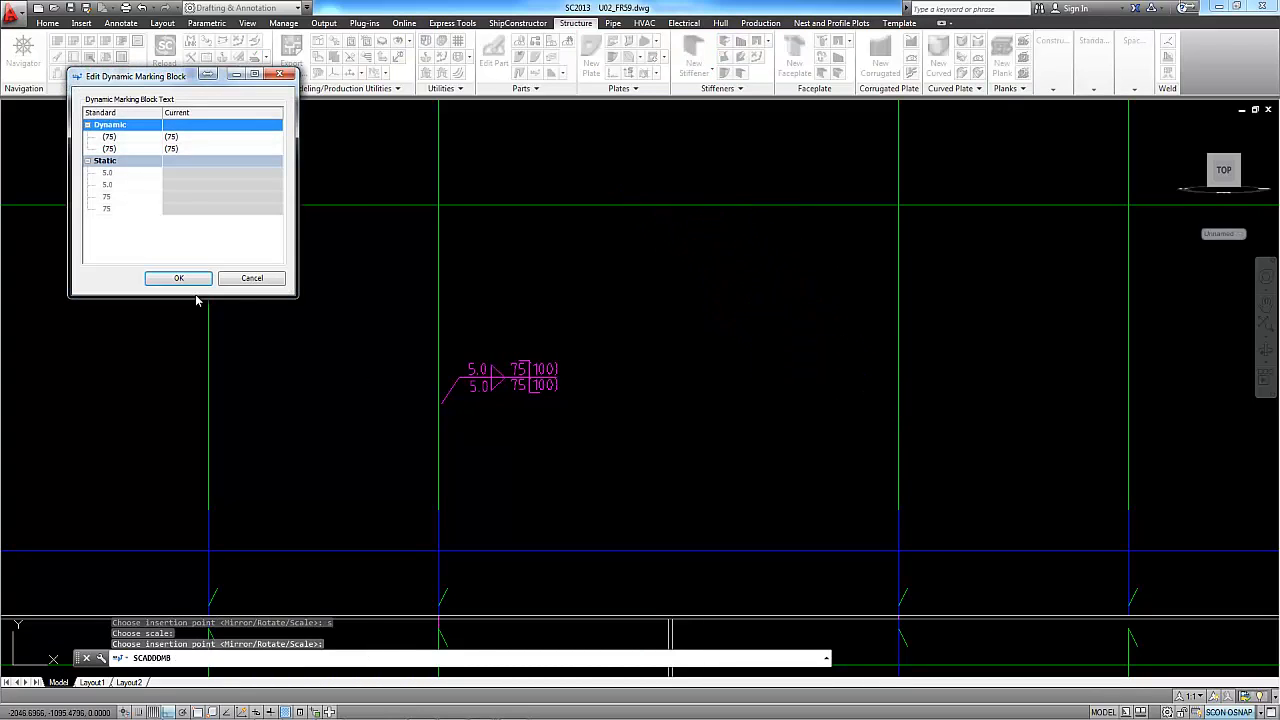
{"action": "left_click", "coordinate": [178, 278]}
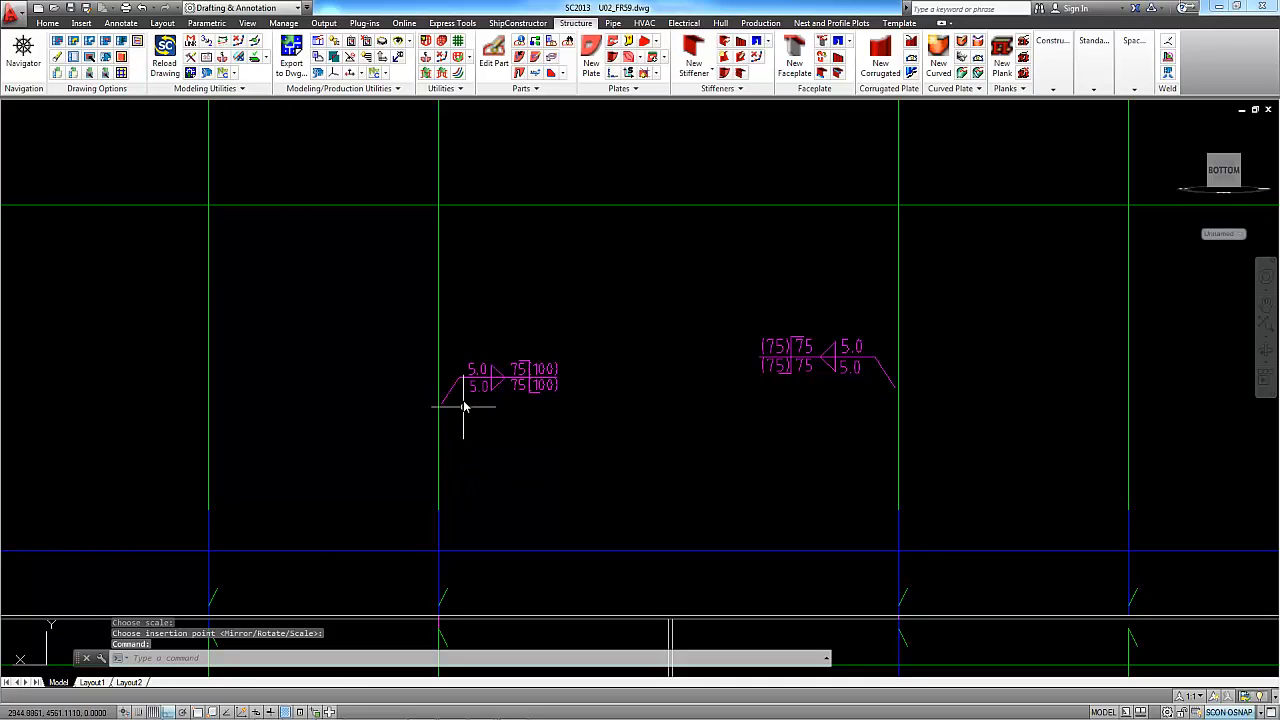
- Examine the two inserted weld marking blocks, comparing their texts, size and leader ends at the part lines
{"action": "scroll", "coordinate": [457, 400], "scroll_direction": "up", "scroll_amount": 4}
{"action": "scroll", "coordinate": [460, 402], "scroll_direction": "down", "scroll_amount": 2}
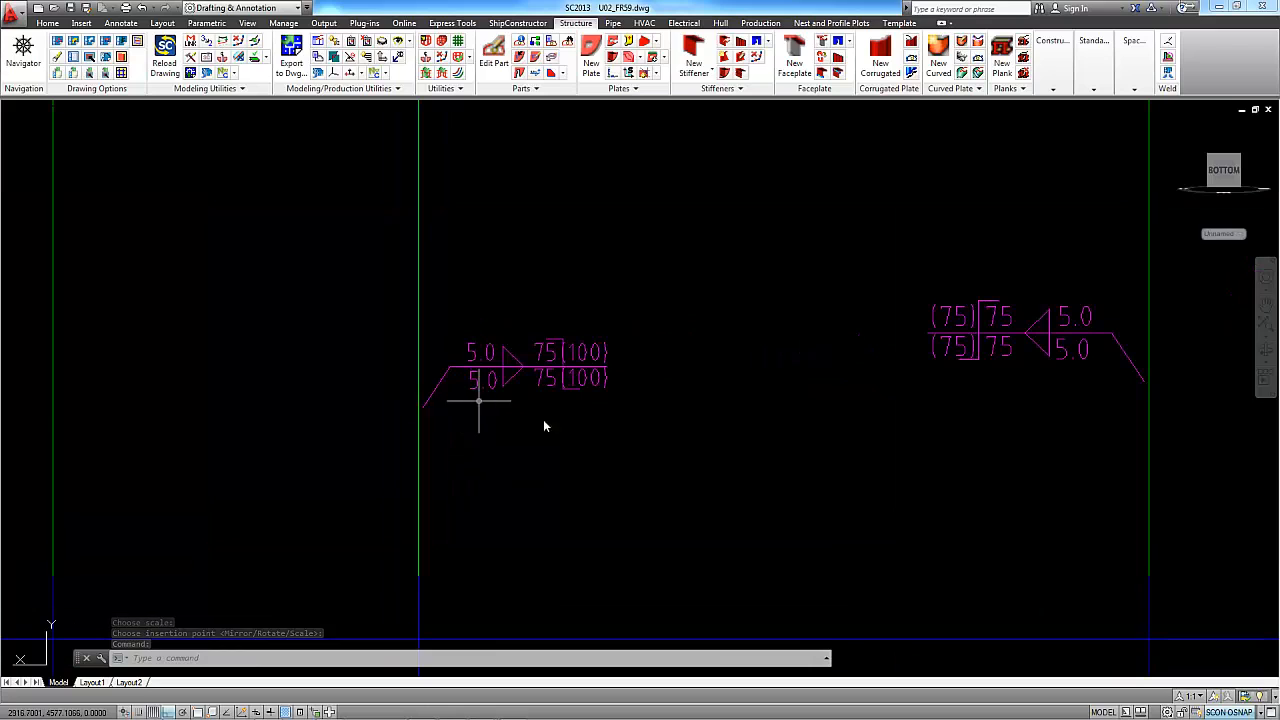
{"action": "middle_click_drag", "start_coordinate": [780, 417], "coordinate": [635, 417]}
{"action": "scroll", "coordinate": [551, 370], "scroll_direction": "down", "scroll_amount": 2}
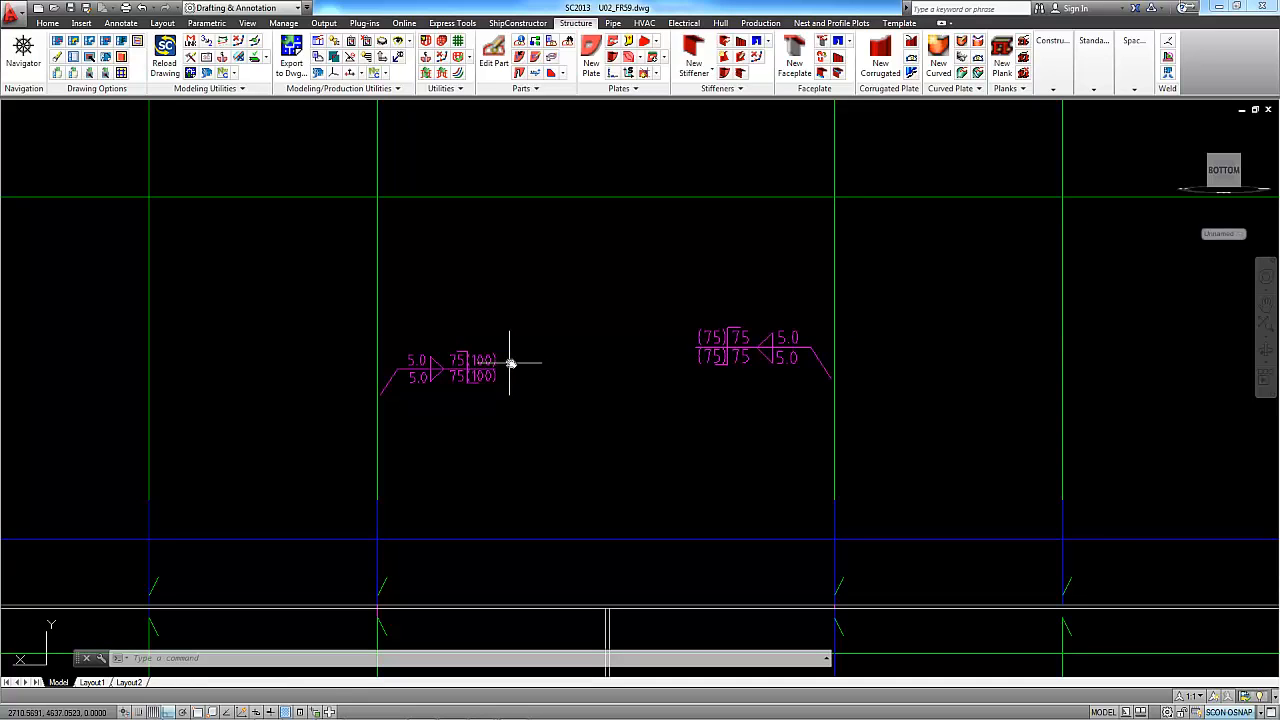
{"action": "middle_click_drag", "start_coordinate": [529, 354], "coordinate": [517, 367]}
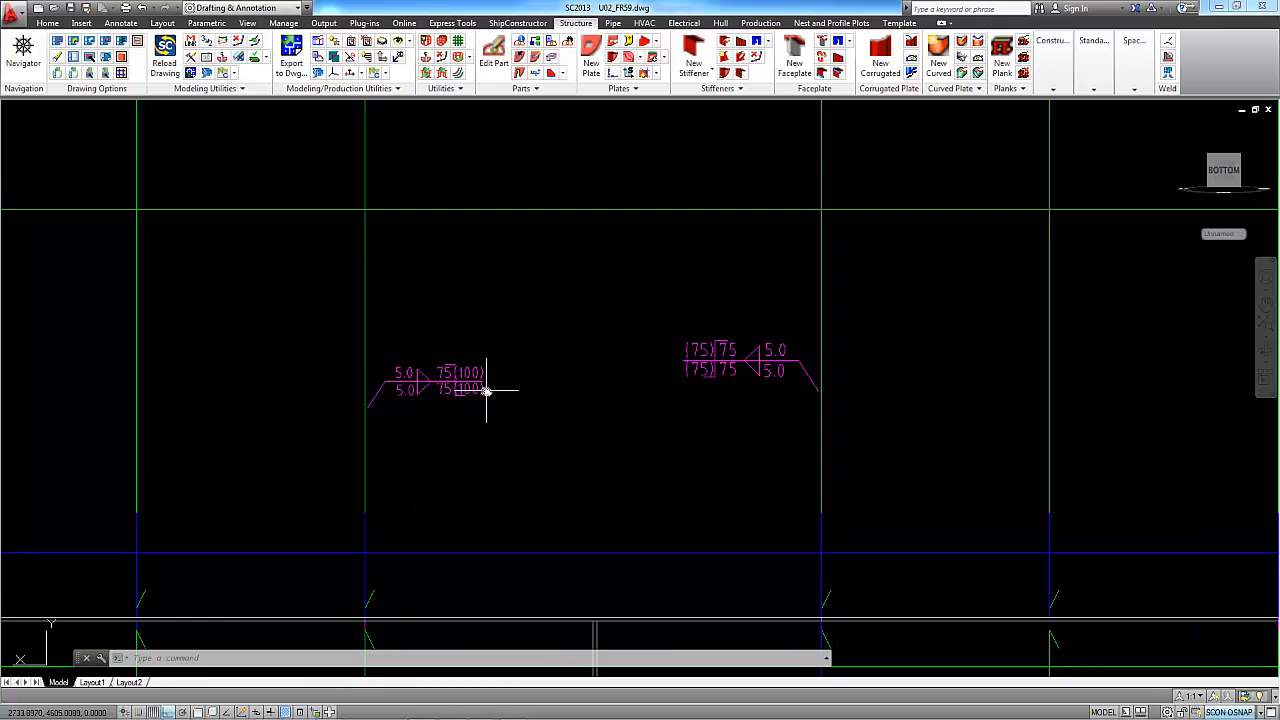
{"action": "scroll", "coordinate": [377, 378], "scroll_direction": "up", "scroll_amount": 4}
{"action": "scroll", "coordinate": [340, 444], "scroll_direction": "up", "scroll_amount": 4}
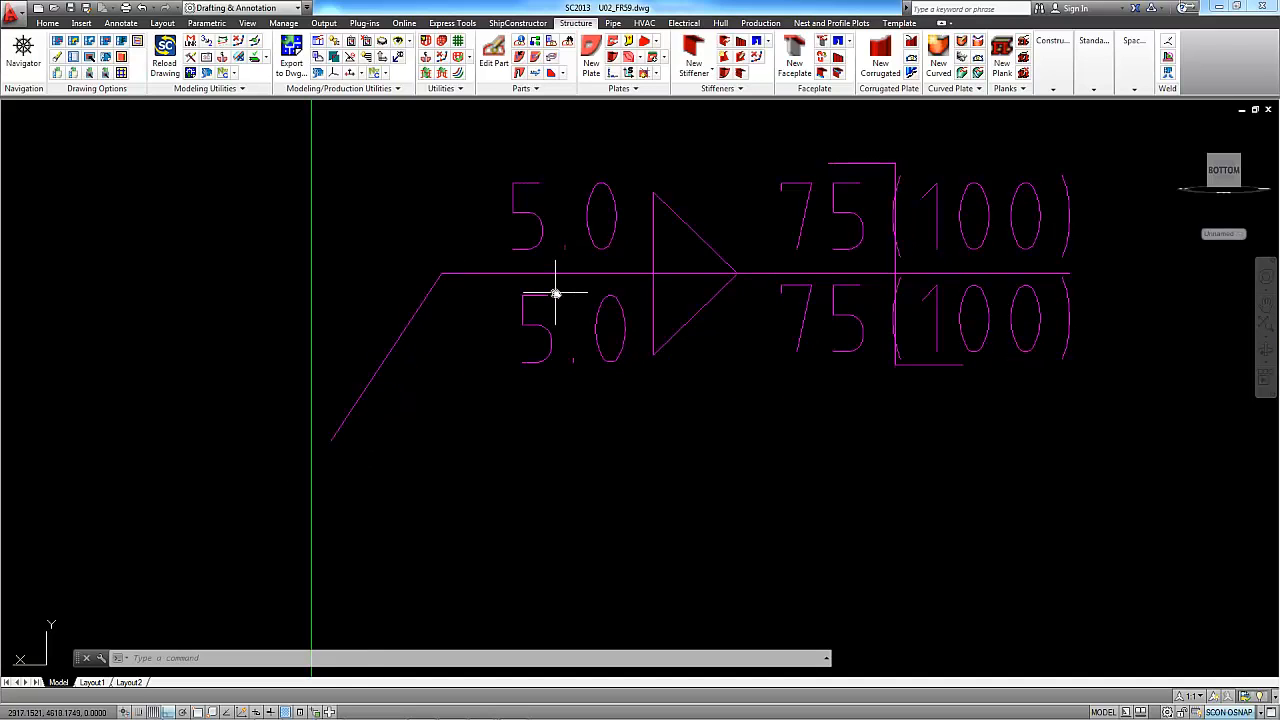
{"action": "scroll", "coordinate": [443, 329], "scroll_direction": "down", "scroll_amount": 6}
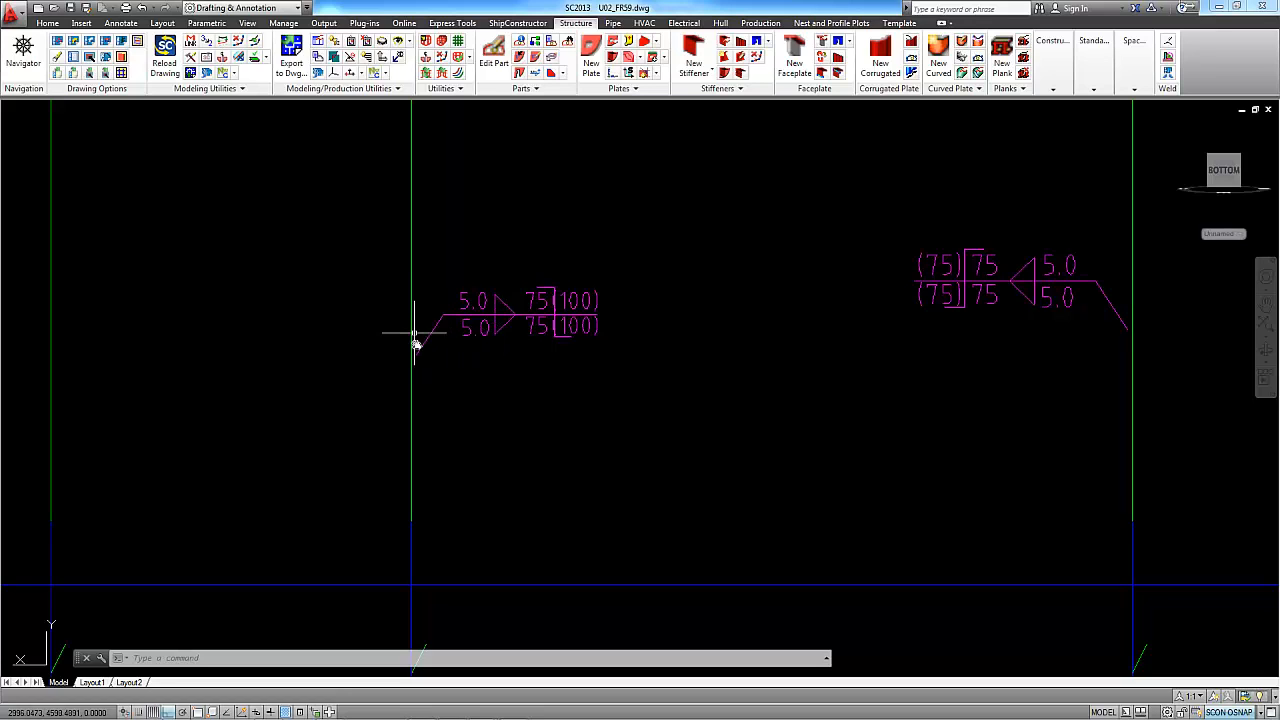
{"action": "key", "text": "ctrl+a"}
{"action": "key", "text": "Escape"}
{"action": "scroll", "coordinate": [531, 294], "scroll_direction": "down", "scroll_amount": 2}
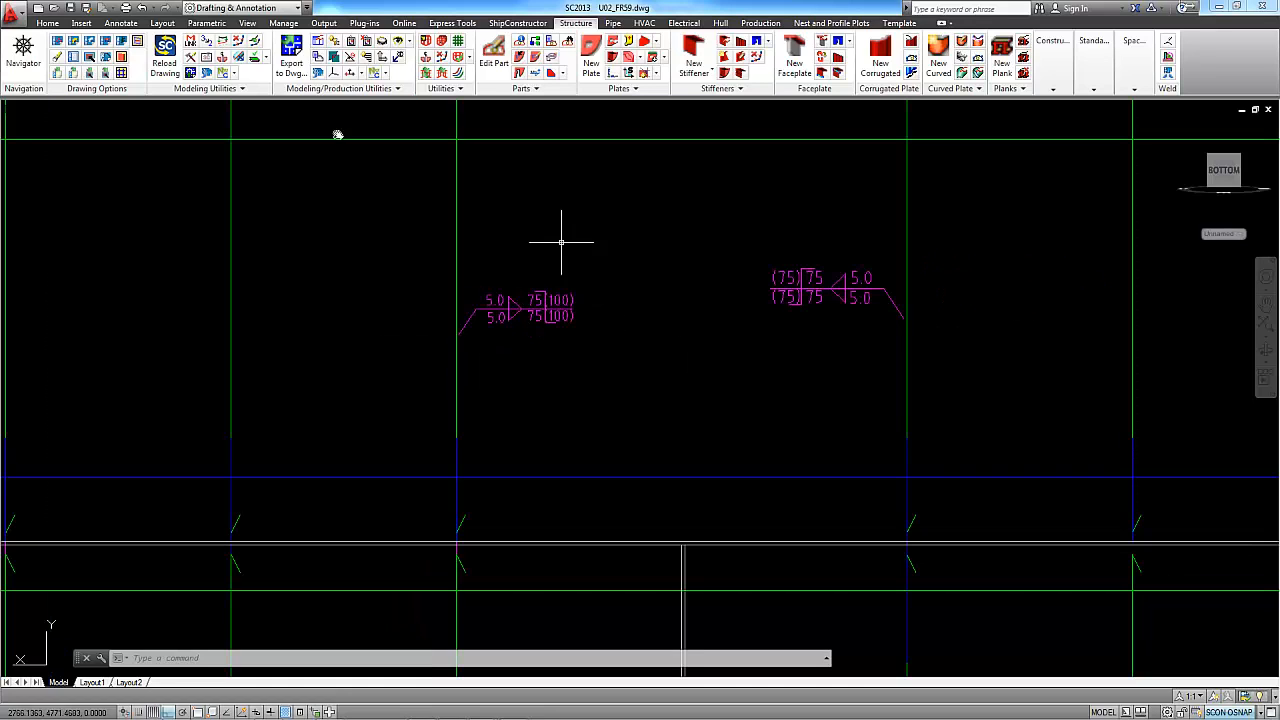
- Open the Zig-zag weld standard drawing for editing from the Dynamic Marking Block Catalog, saving the changes to U02_FR59.dwg
{"action": "left_click", "coordinate": [497, 24]}
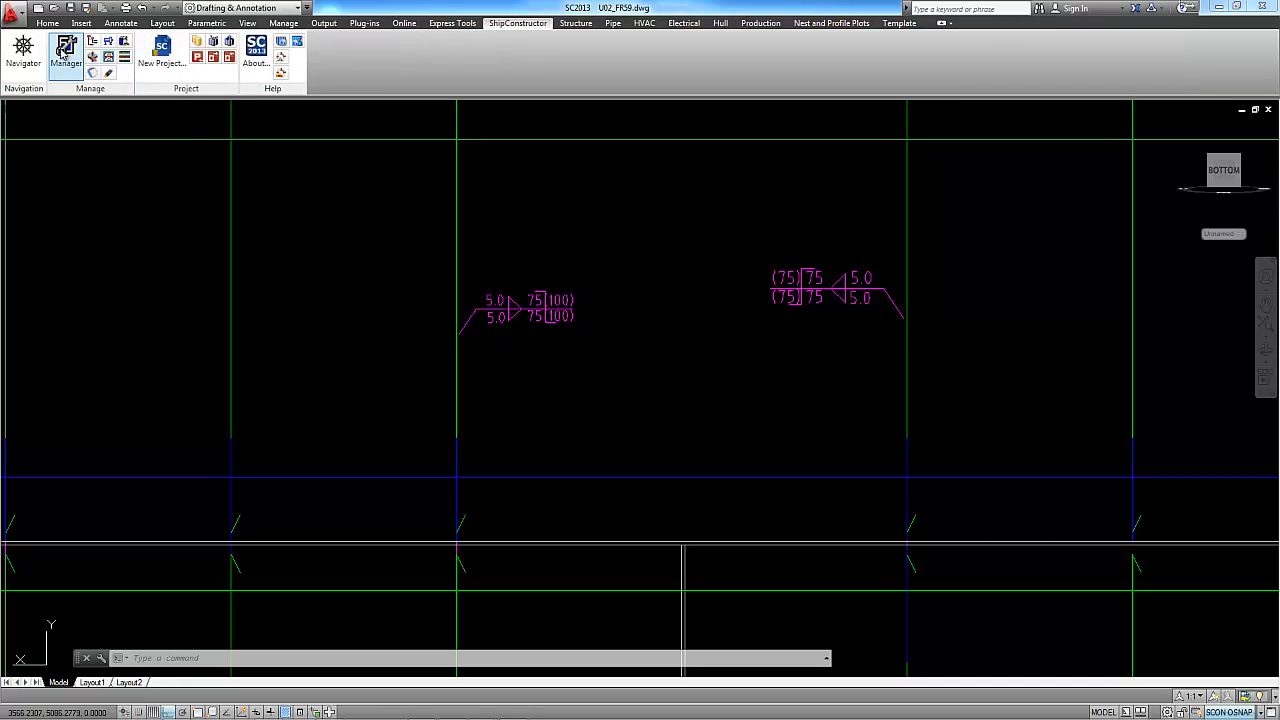
{"action": "left_click", "coordinate": [64, 52]}
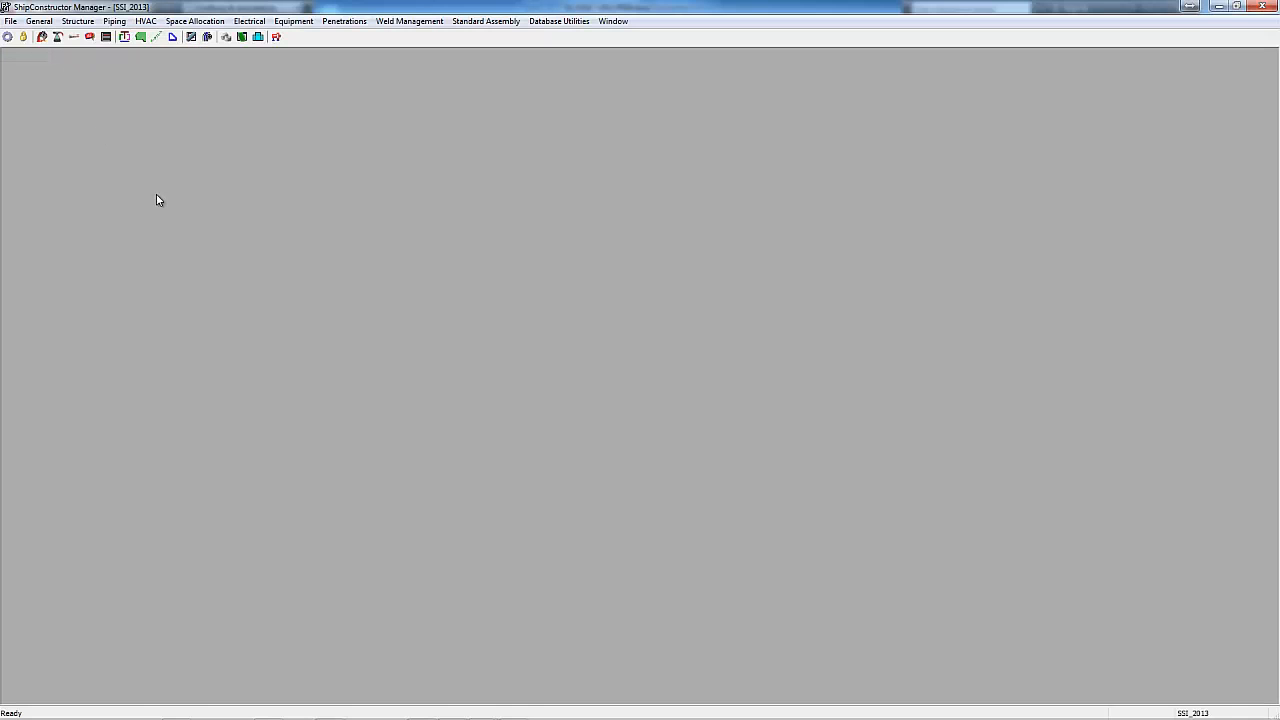
{"action": "left_click", "coordinate": [86, 21]}
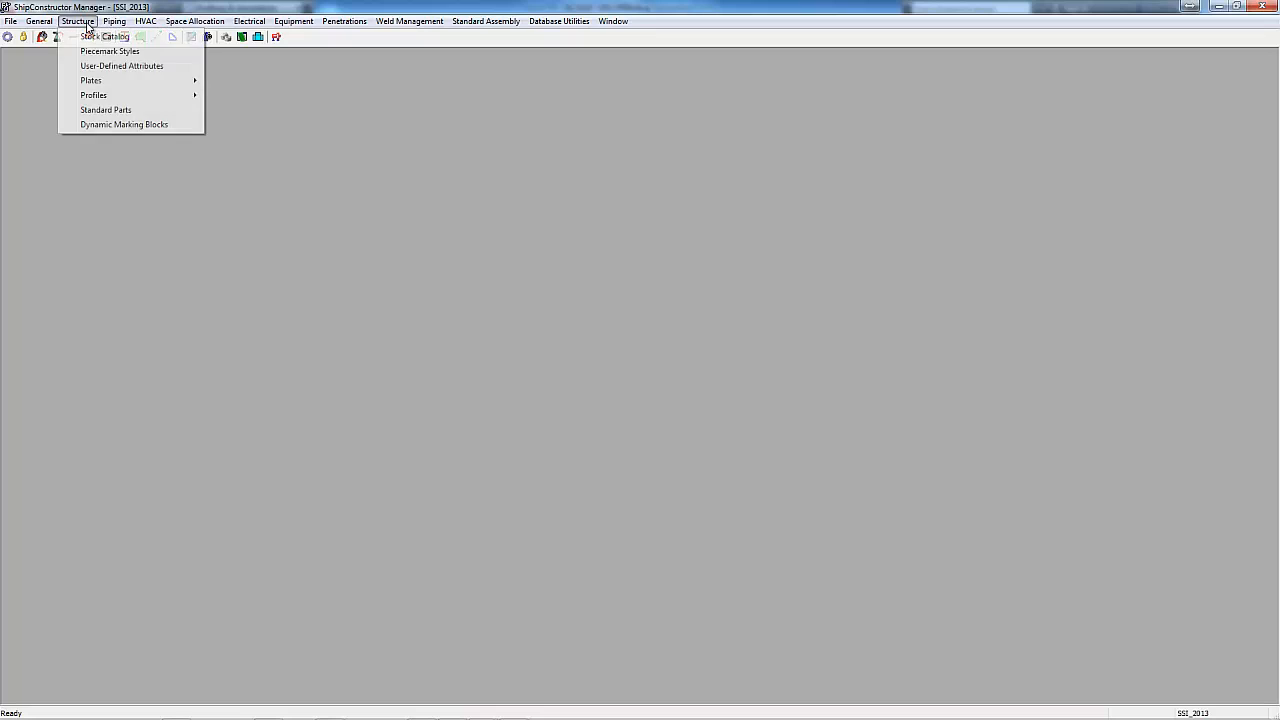
{"action": "left_click", "coordinate": [160, 125]}
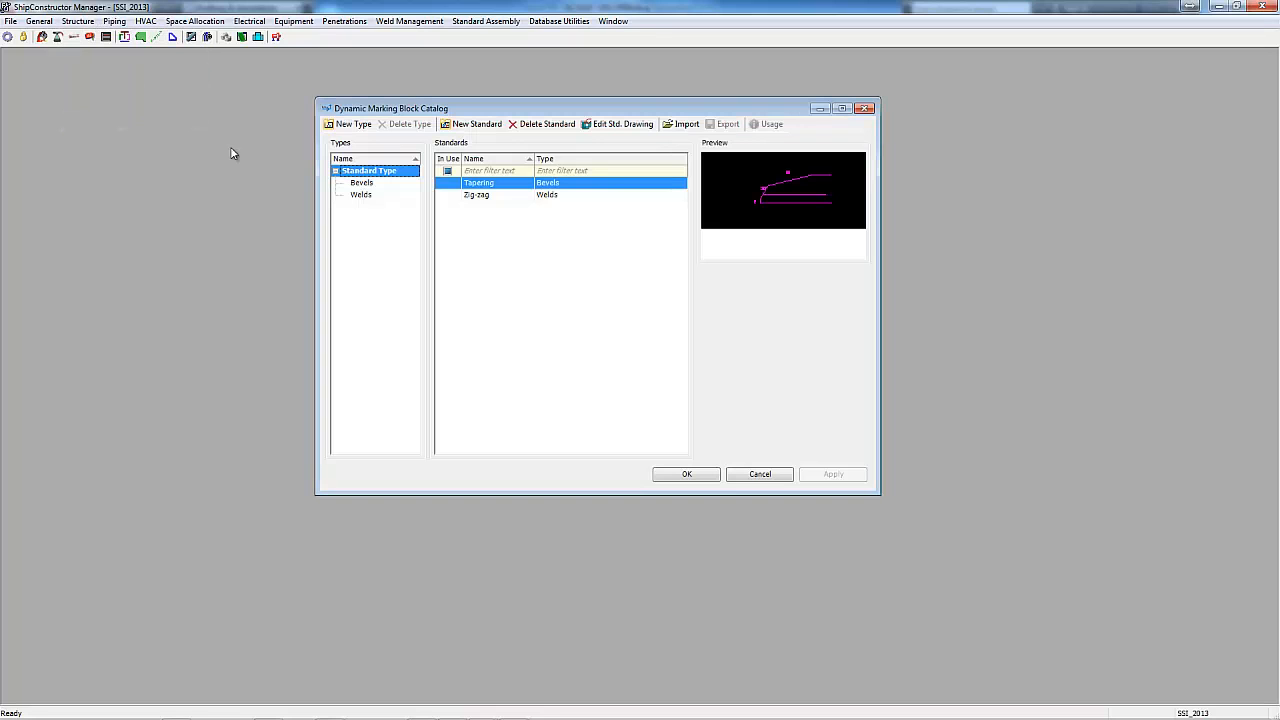
{"action": "left_click", "coordinate": [478, 196]}
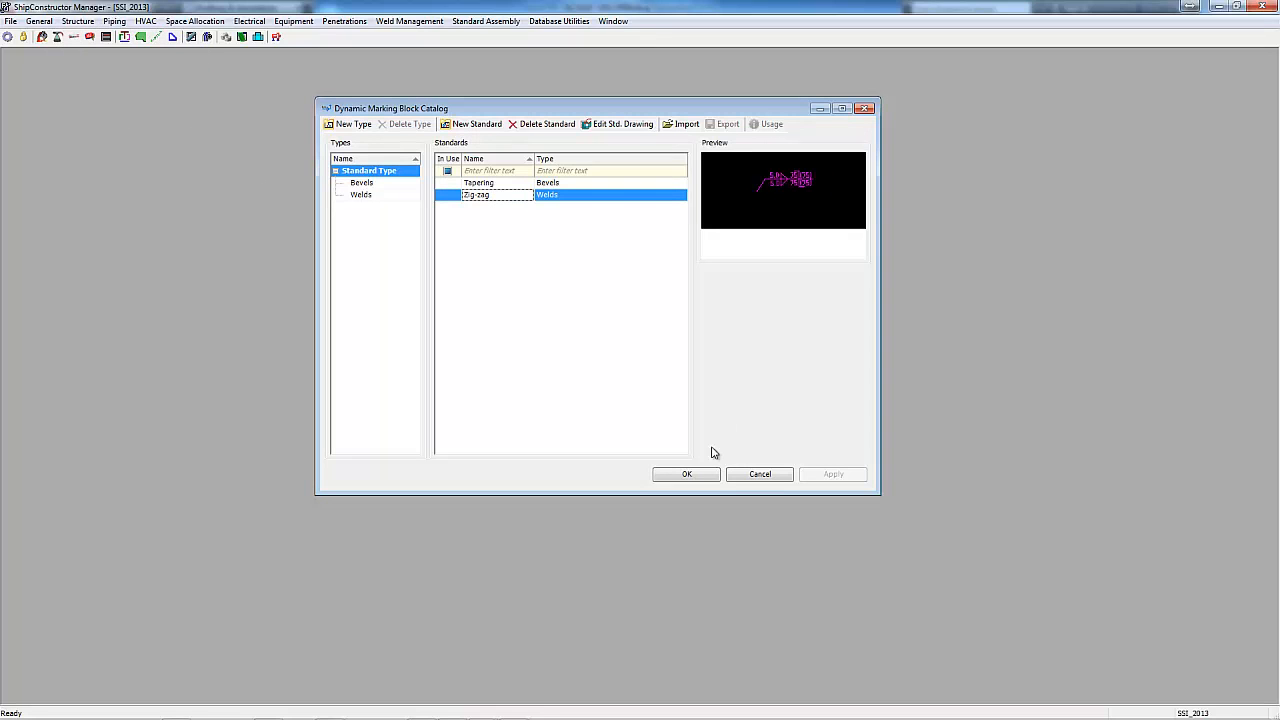
{"action": "left_click", "coordinate": [615, 125]}
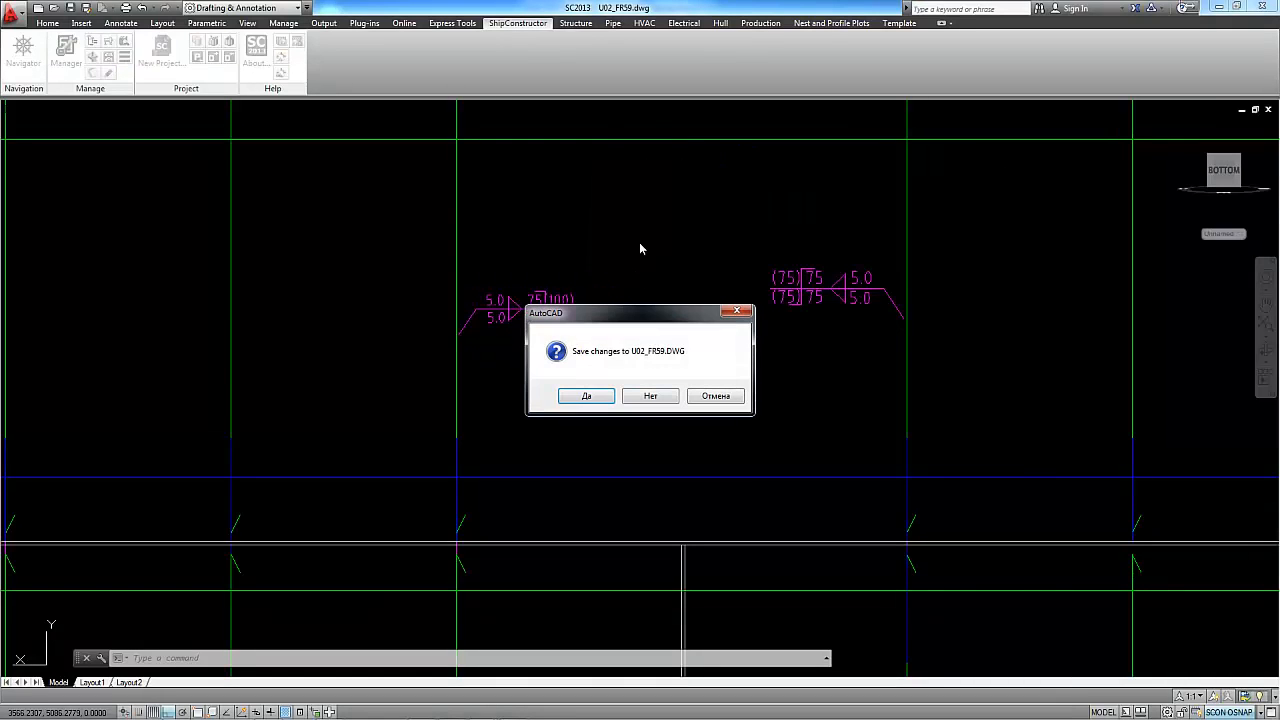
{"action": "left_click", "coordinate": [588, 396]}
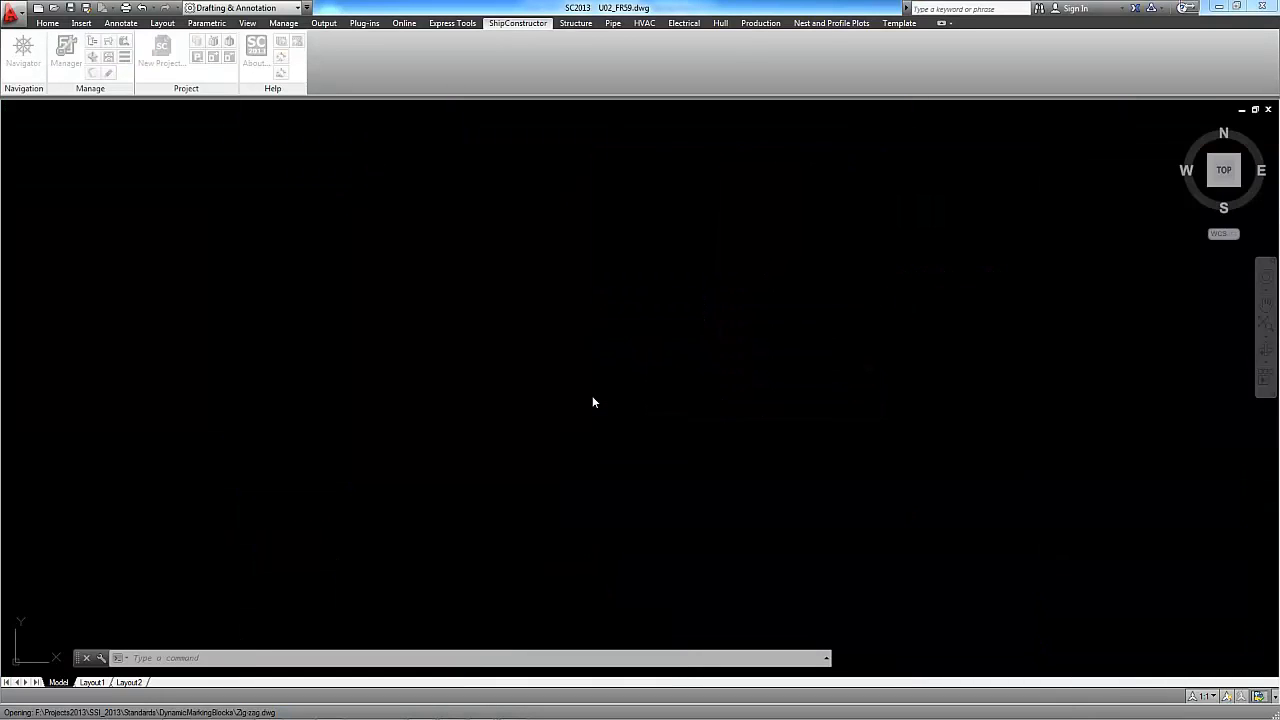
- Start an arrowhead polyline at the leader's lower endpoint, through a corner on its upper side to the centre of the insertion point marker
{"action": "scroll", "coordinate": [386, 423], "scroll_direction": "up", "scroll_amount": 6}
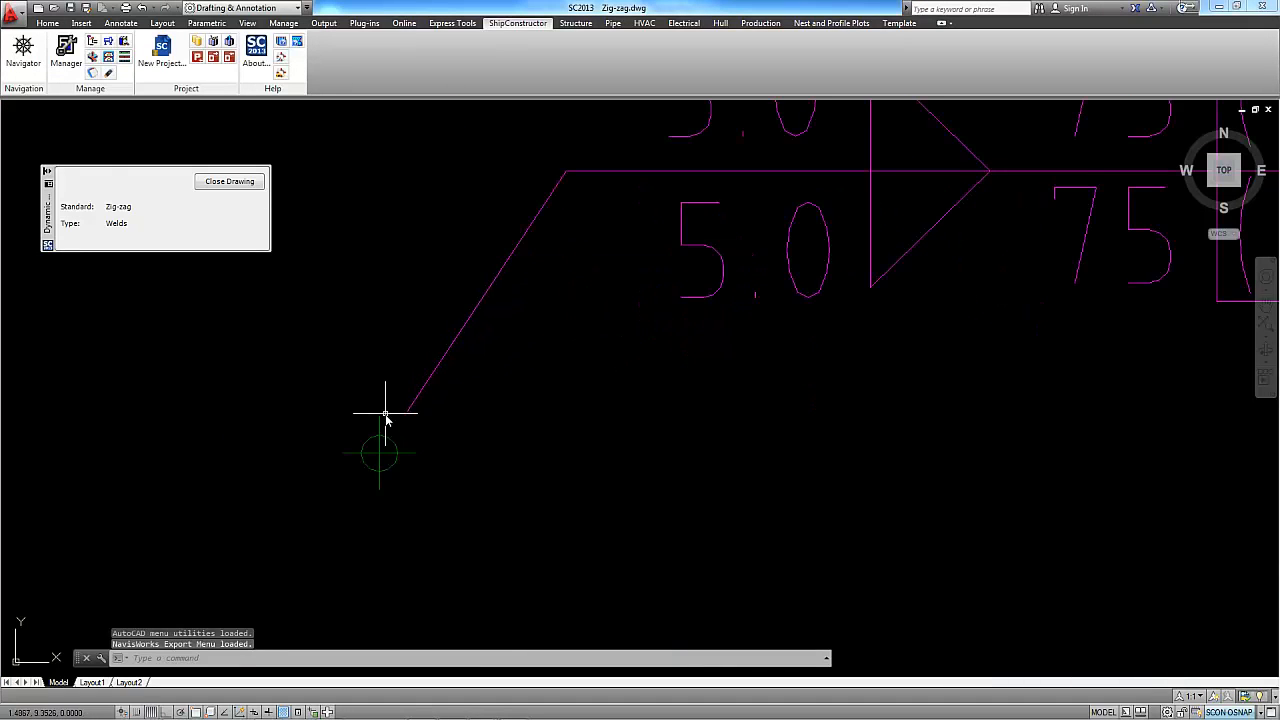
{"action": "left_click", "coordinate": [427, 395]}
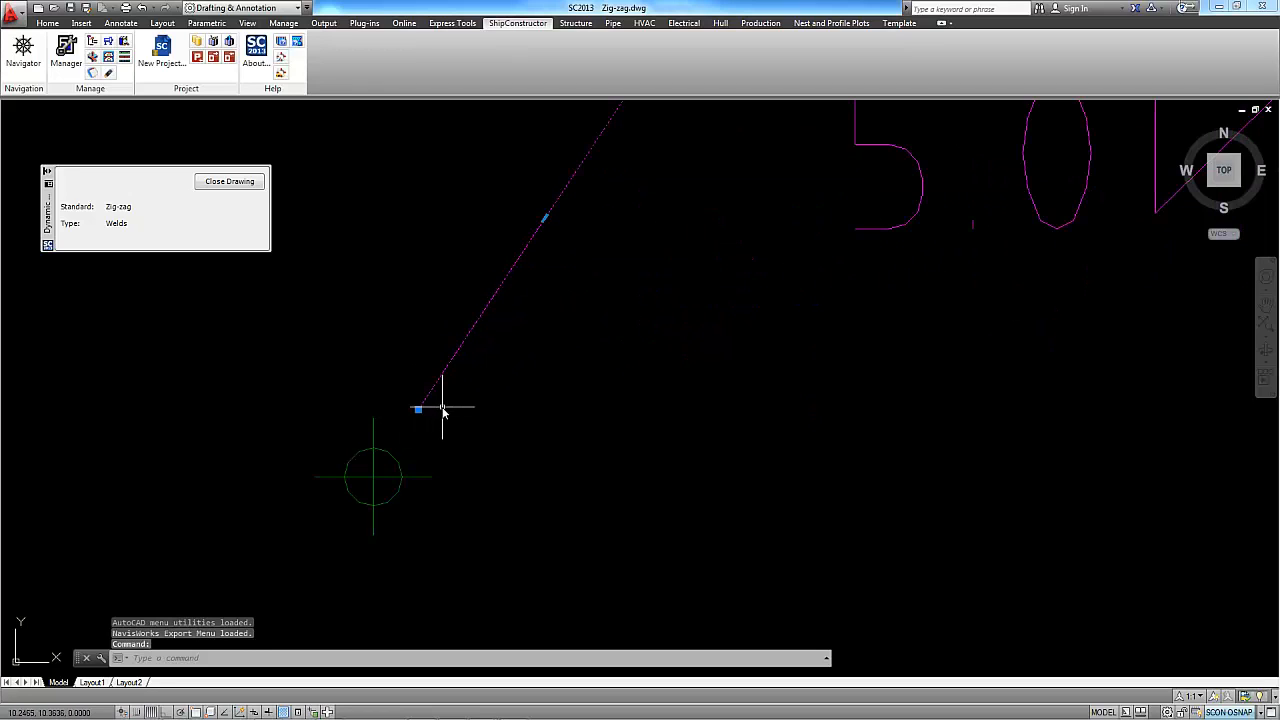
{"action": "key", "text": "Escape"}
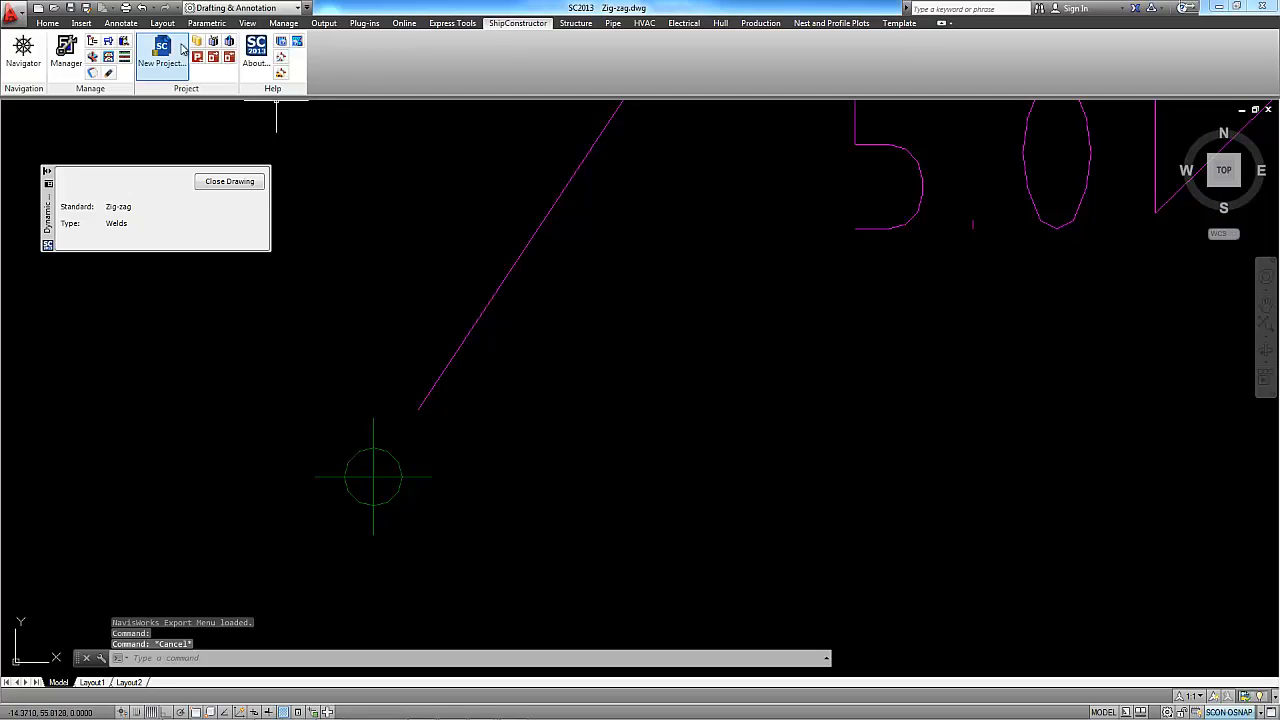
{"action": "left_click", "coordinate": [55, 25]}
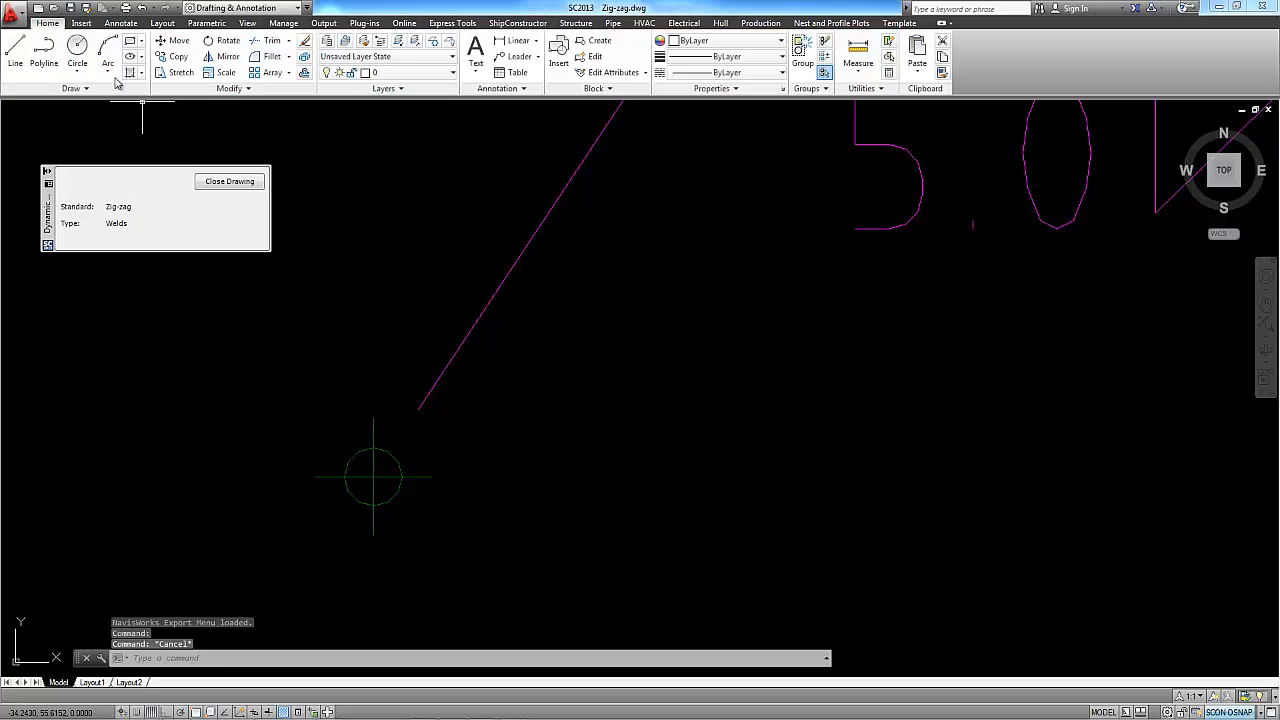
{"action": "left_click", "coordinate": [44, 55]}
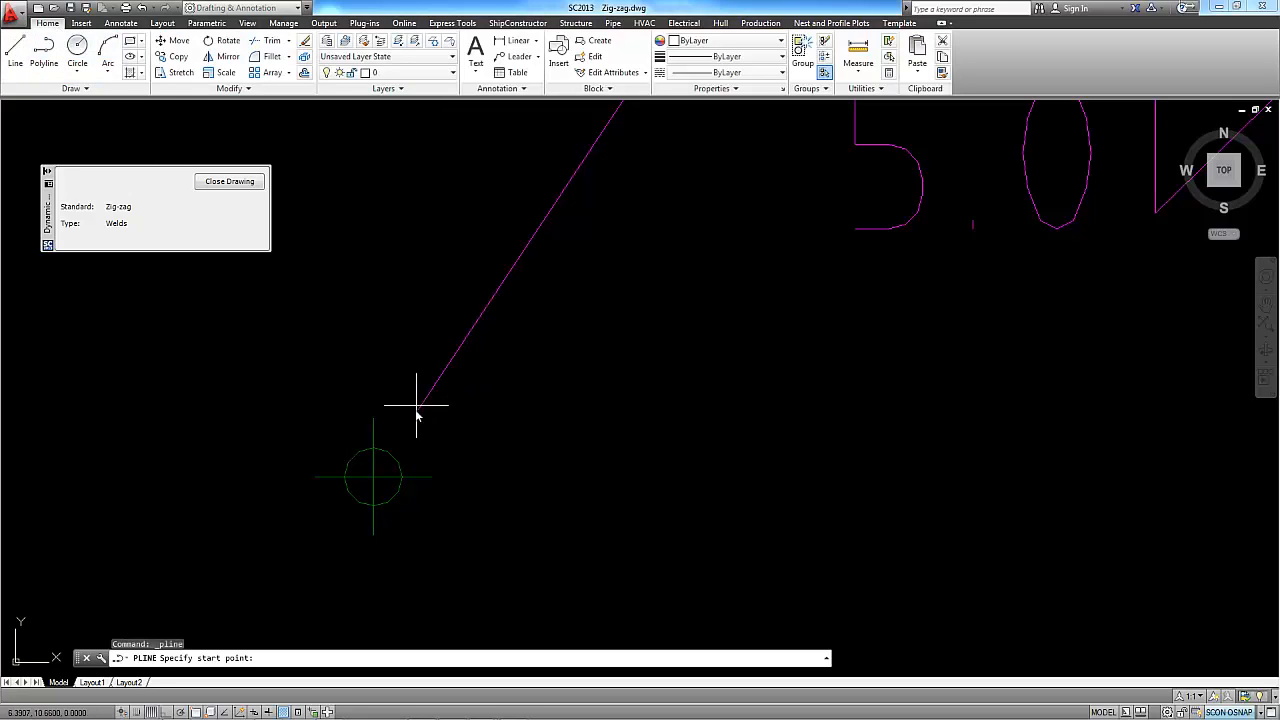
{"action": "right_click", "coordinate": [390, 330], "text": "shift"}
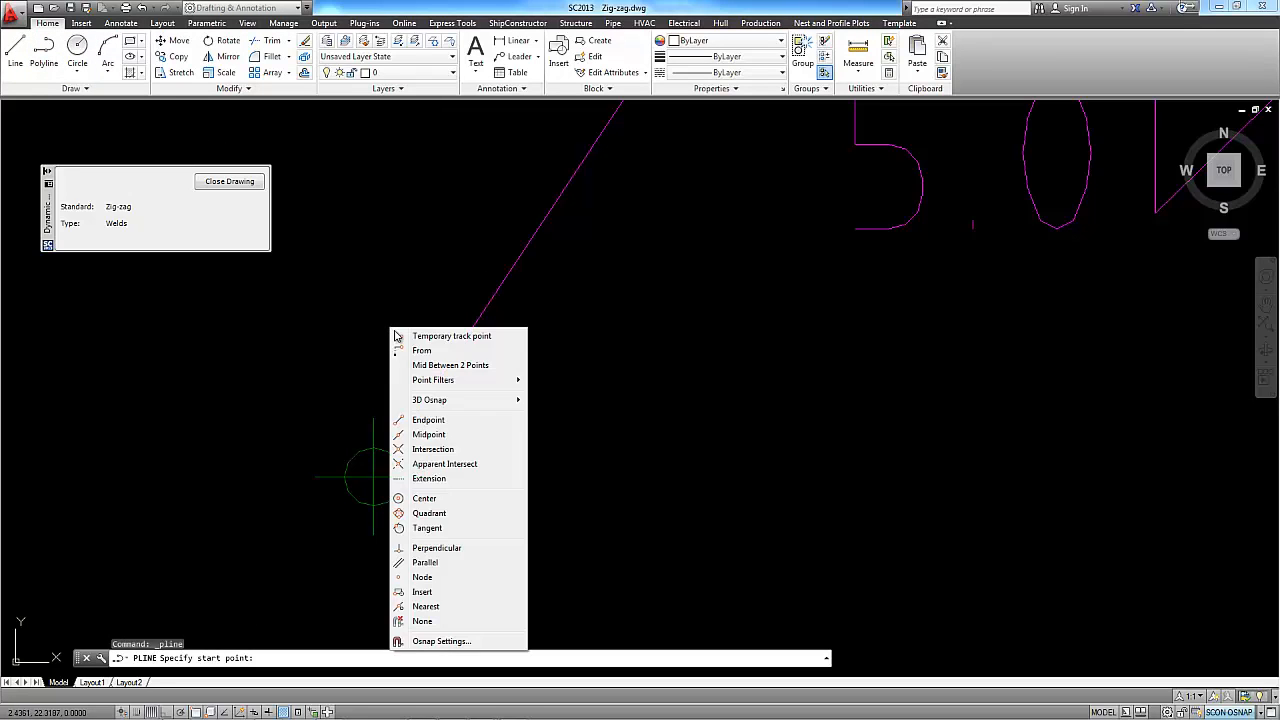
{"action": "left_click", "coordinate": [434, 425]}
{"action": "left_click", "coordinate": [420, 412]}
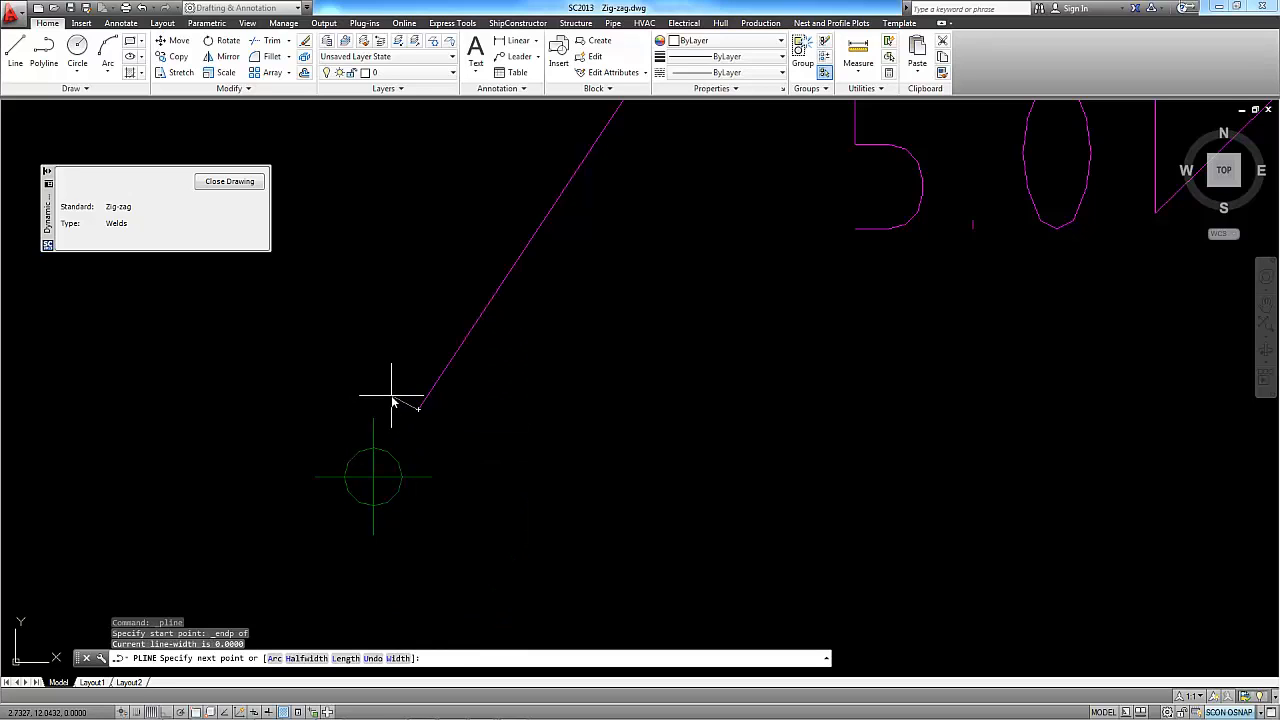
{"action": "right_click", "coordinate": [398, 376], "text": "shift"}
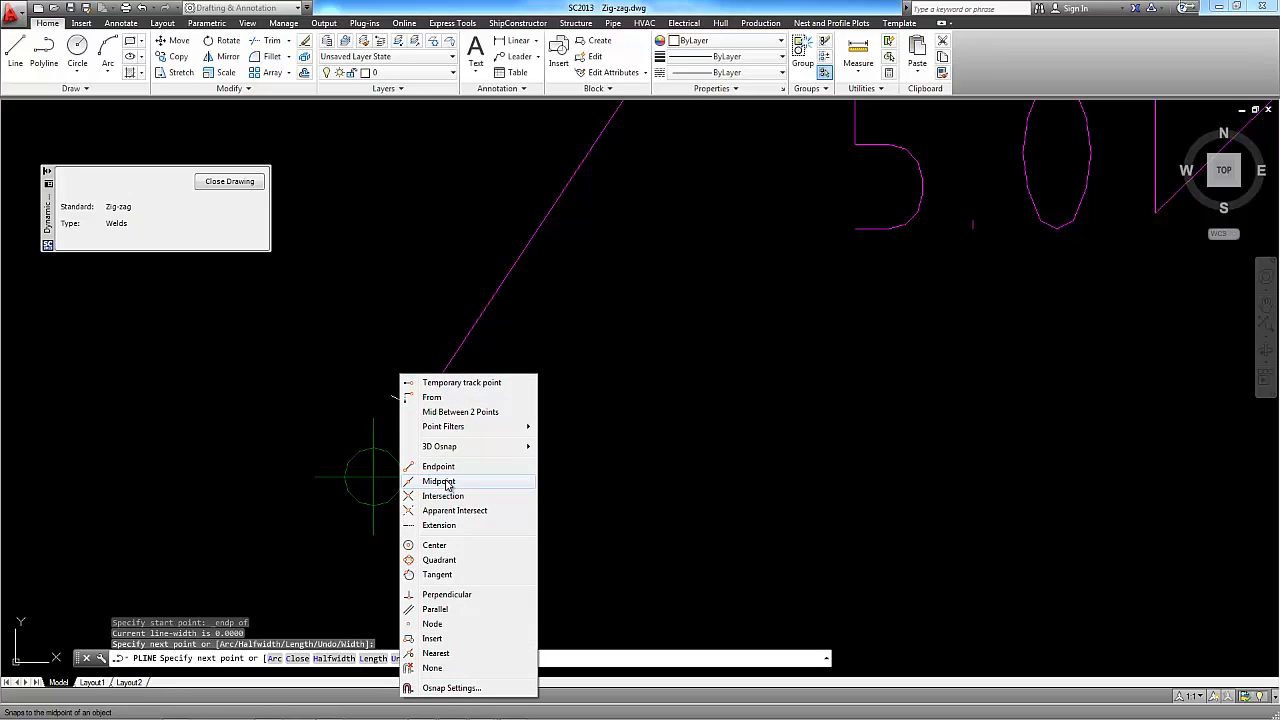
{"action": "left_click", "coordinate": [432, 668]}
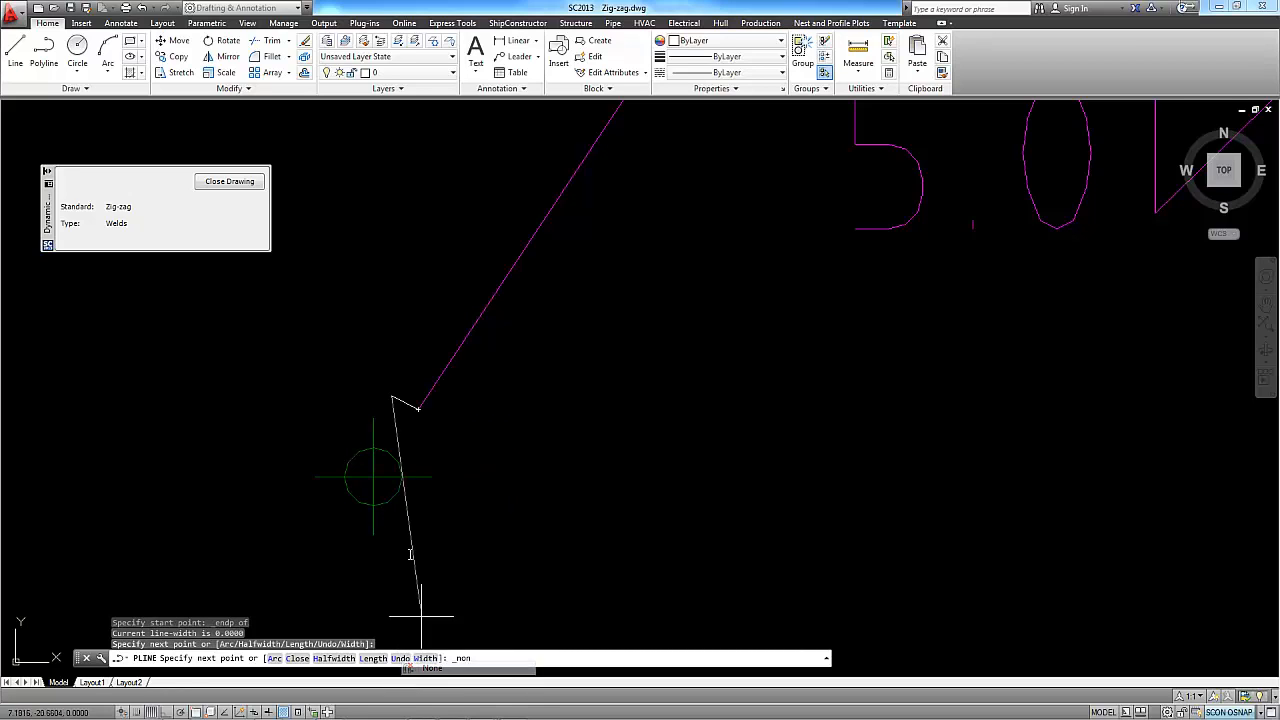
{"action": "left_click", "coordinate": [374, 476]}
- Complete the triangular arrowhead with a corner on the leader's other side and return to the leader's endpoint
{"action": "right_click", "coordinate": [430, 448], "text": "shift"}
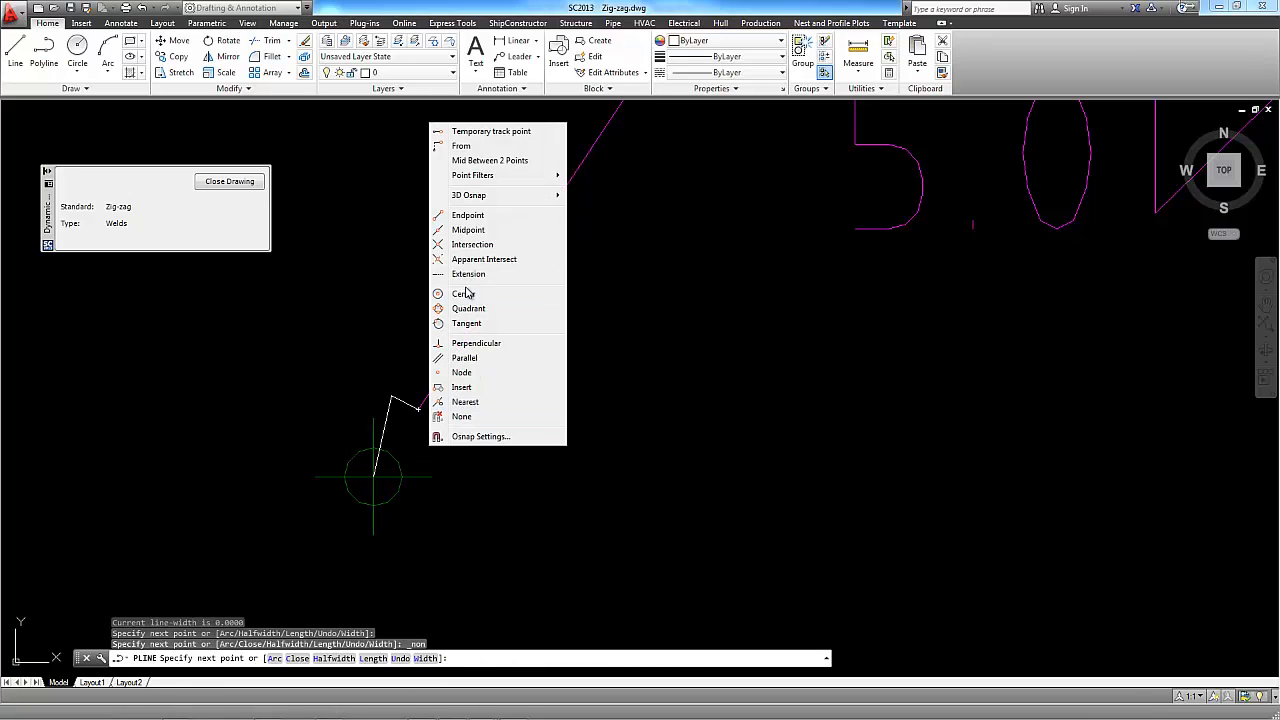
{"action": "key", "text": "Escape"}
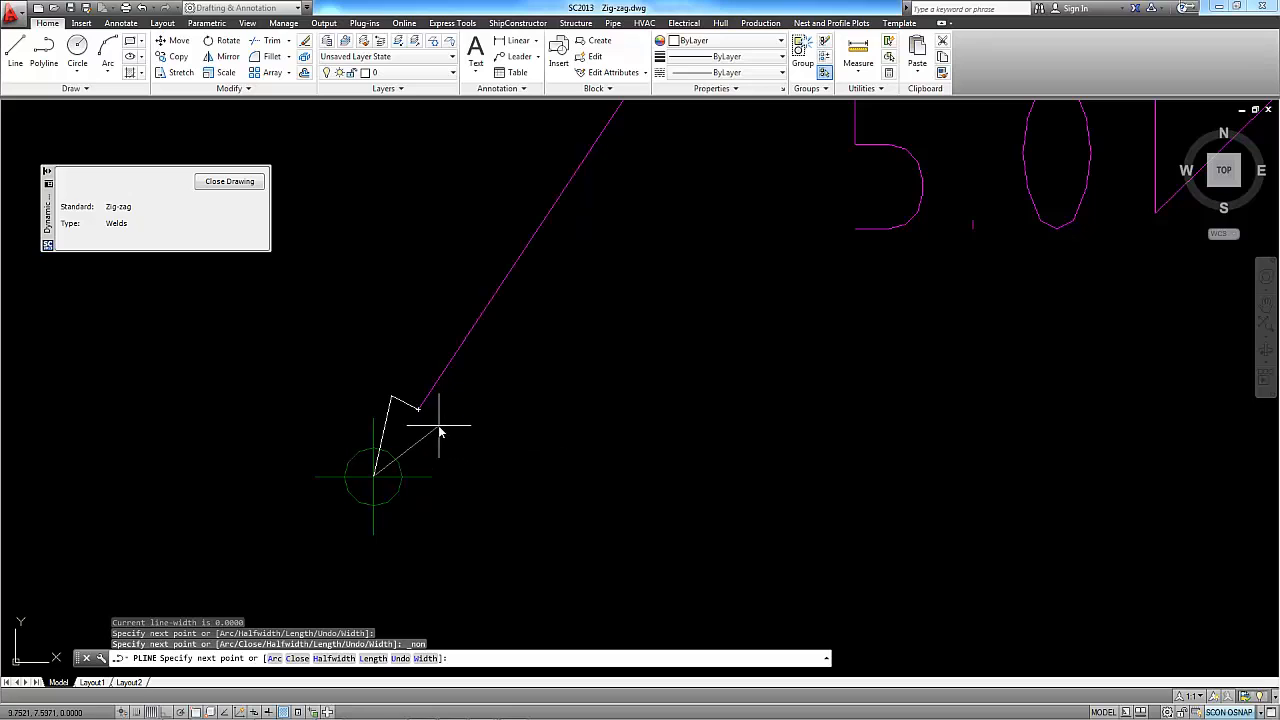
{"action": "right_click", "coordinate": [452, 398], "text": "shift"}
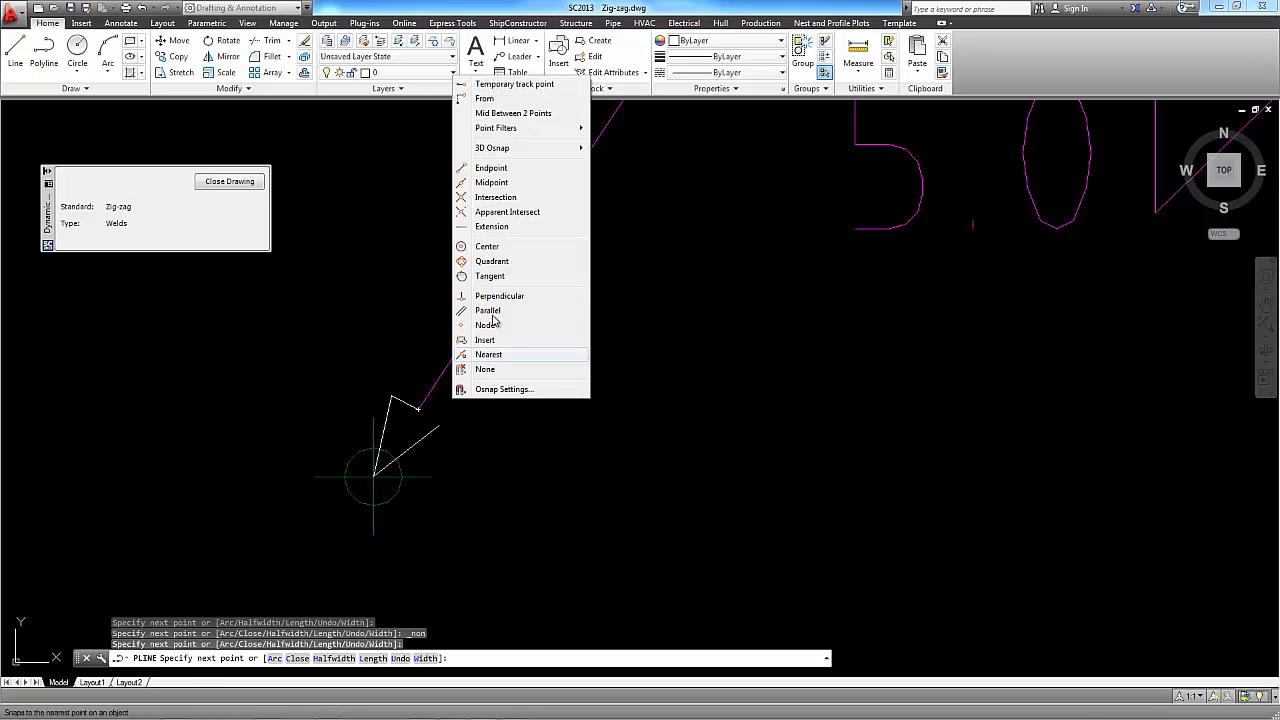
{"action": "left_click", "coordinate": [491, 169]}
{"action": "left_click", "coordinate": [435, 420]}
{"action": "key", "text": "Escape"}
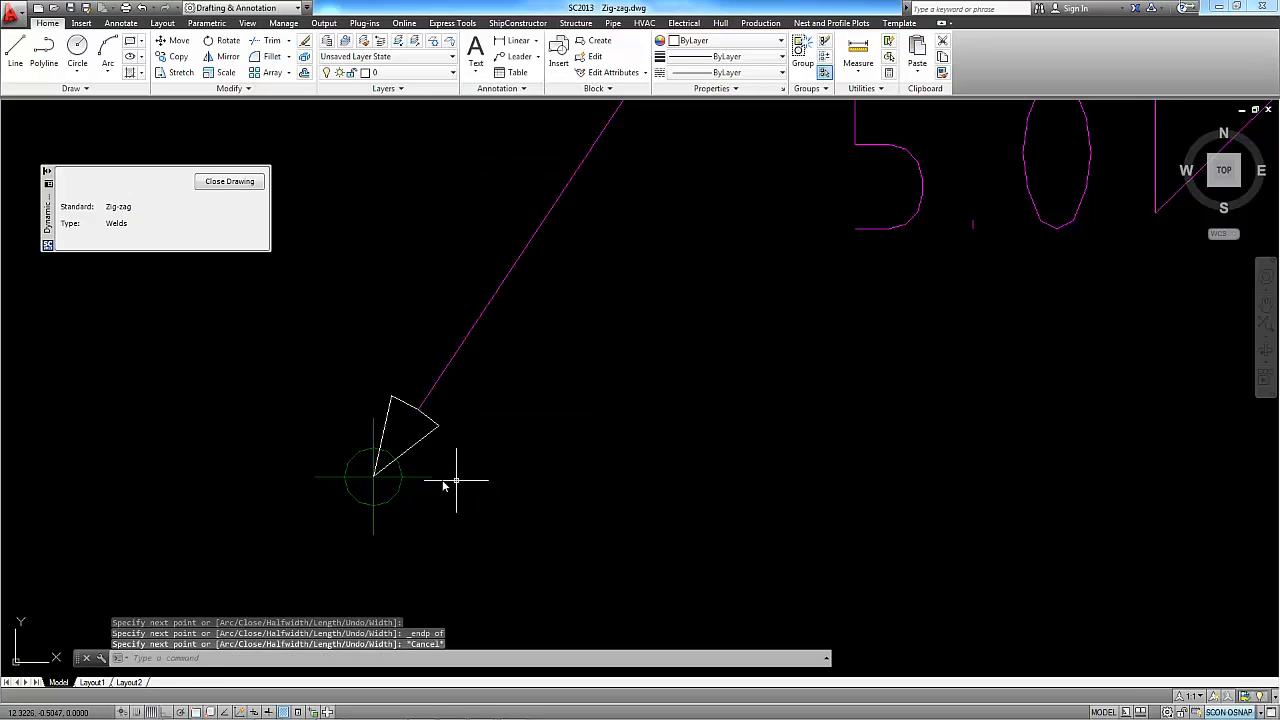
- Assign the arrowhead polyline to the _Draft_NoProcess layer
{"action": "left_click", "coordinate": [357, 343]}
{"action": "left_click", "coordinate": [471, 490]}
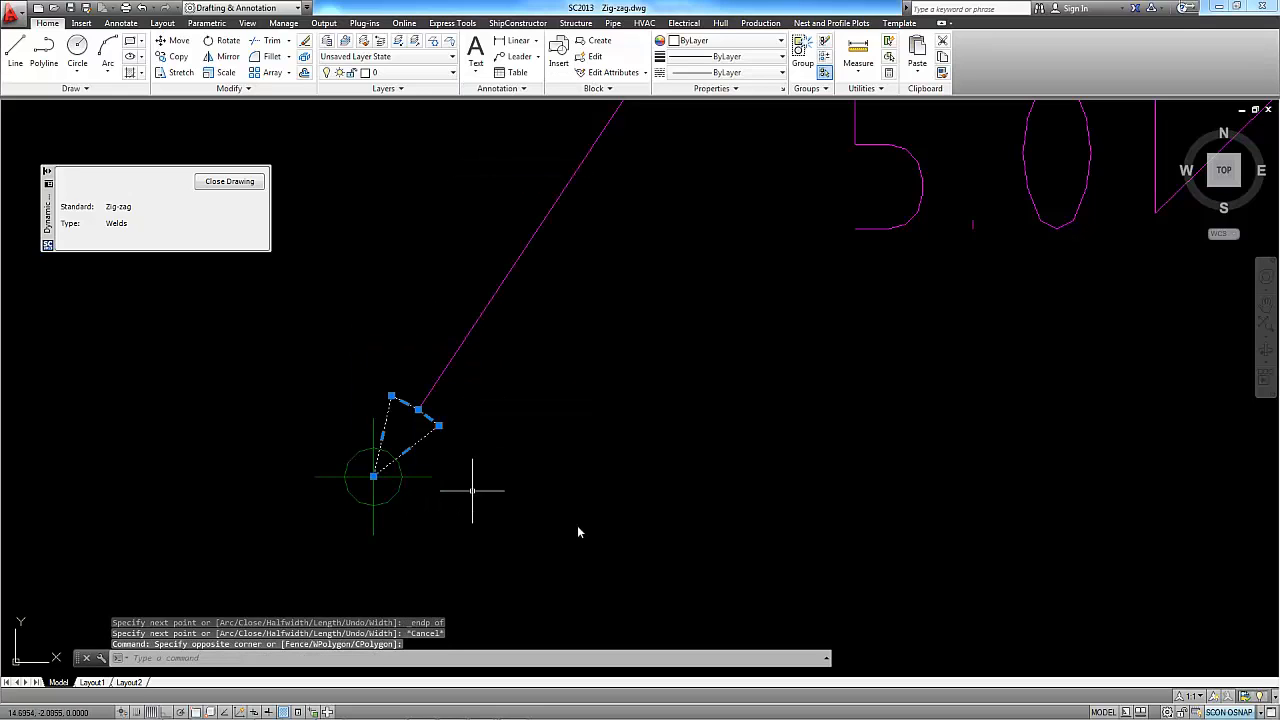
{"action": "left_click", "coordinate": [410, 73]}
{"action": "left_click", "coordinate": [416, 104]}
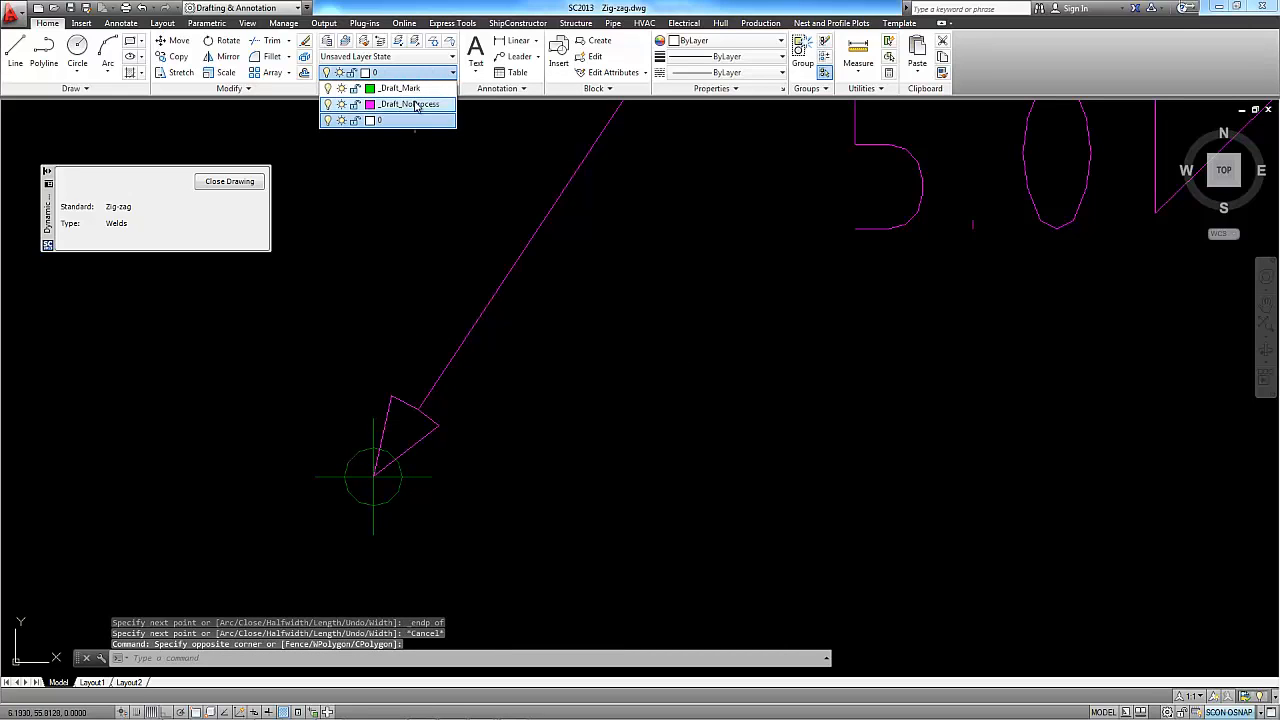
{"action": "key", "text": "Escape"}
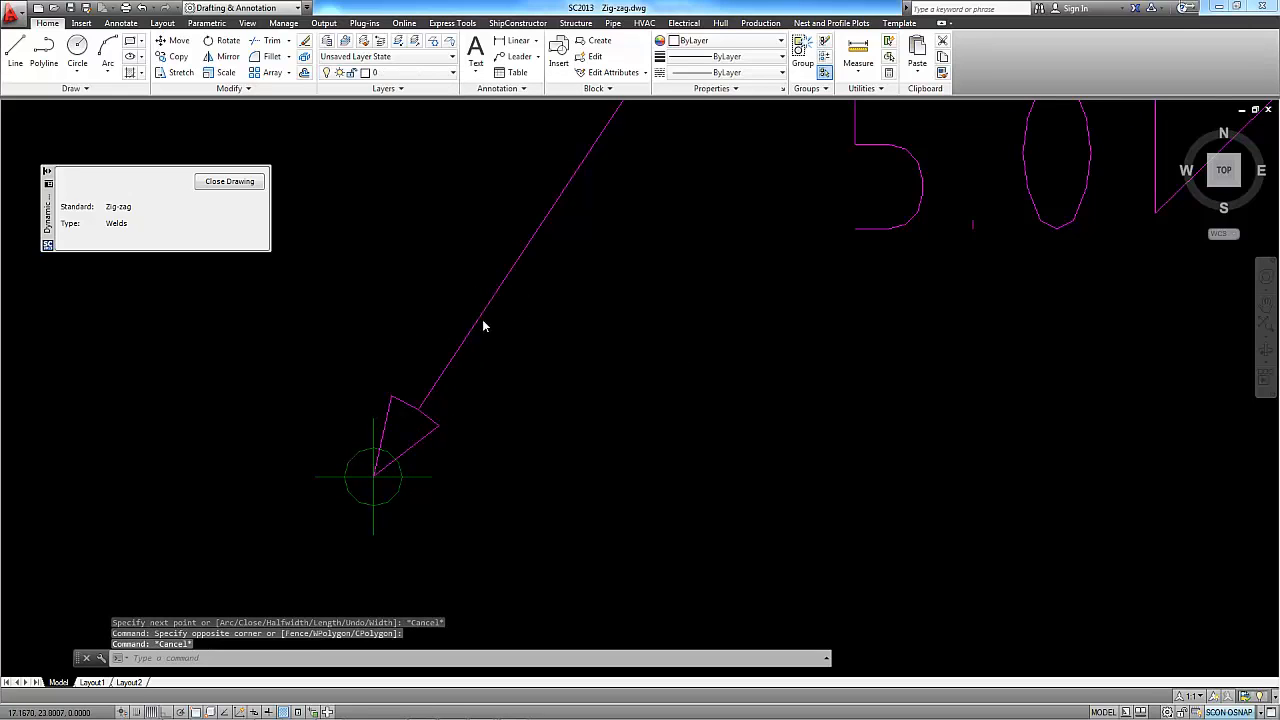
- Turn off the Static setting of the 5.0 text above the reference line
{"action": "scroll", "coordinate": [483, 326], "scroll_direction": "down", "scroll_amount": 5}
{"action": "middle_click_drag", "start_coordinate": [763, 294], "coordinate": [623, 309]}
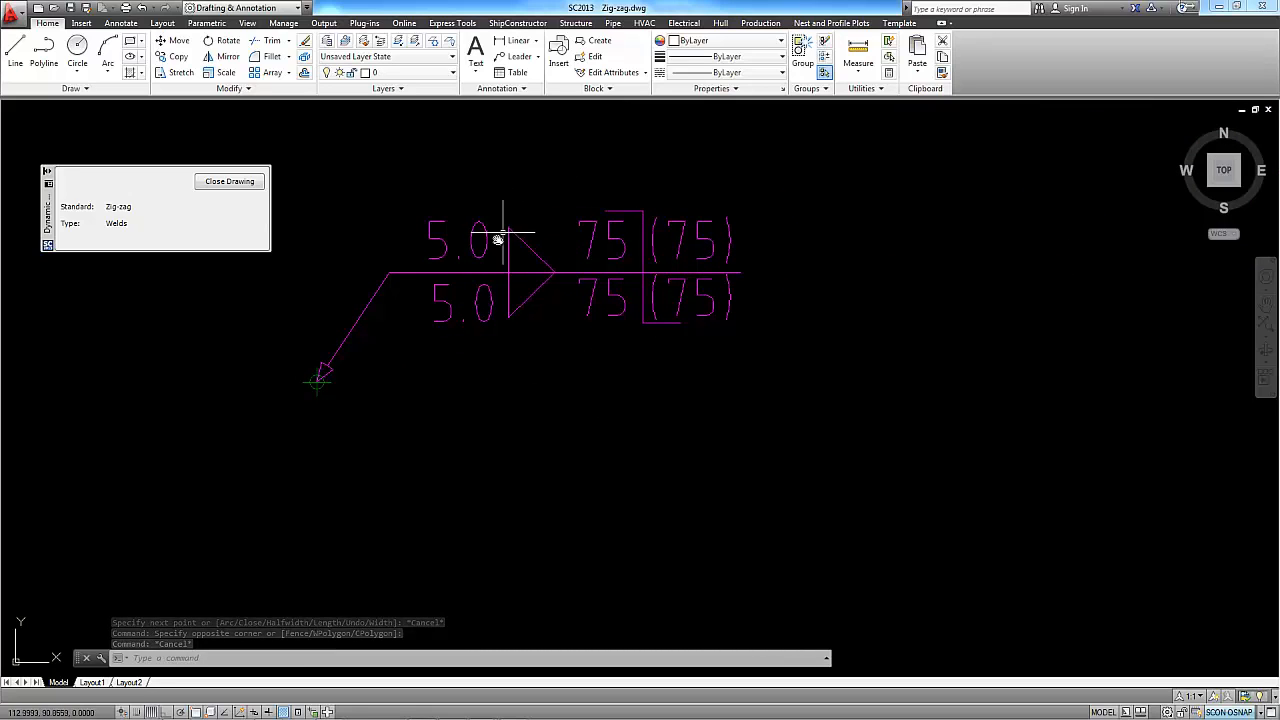
{"action": "mouse_move", "coordinate": [487, 247]}
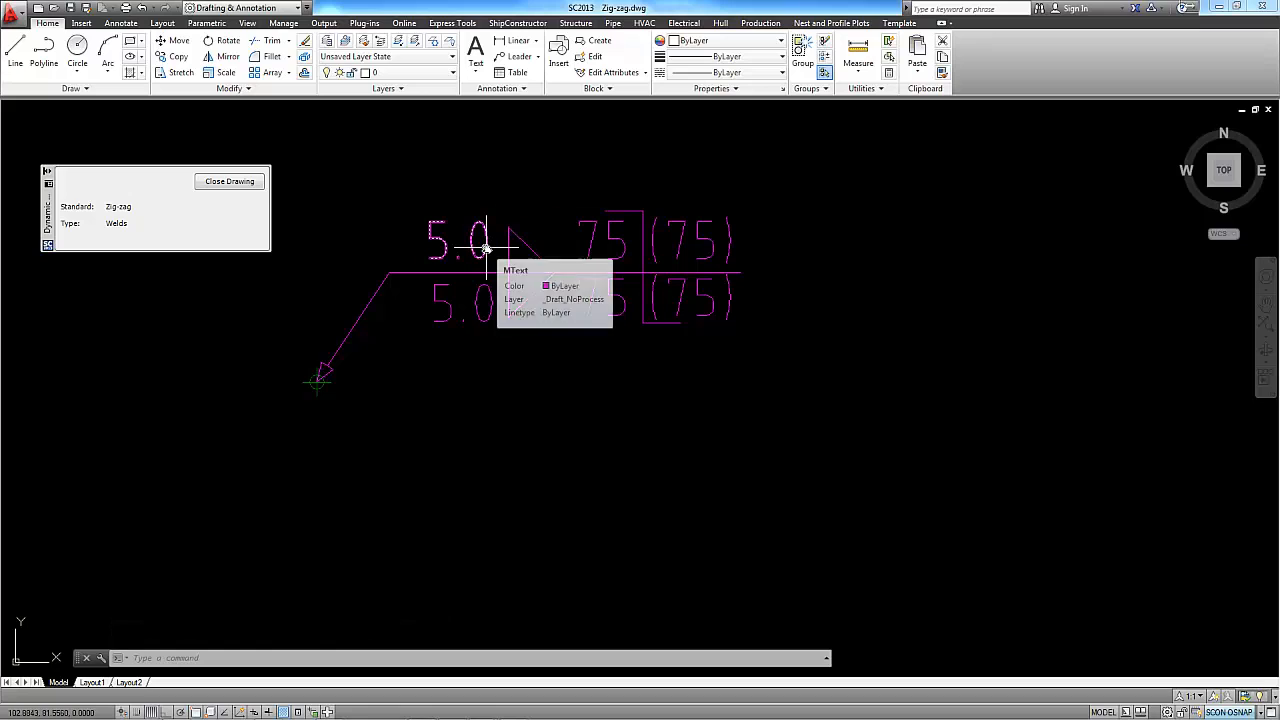
{"action": "left_click", "coordinate": [486, 250]}
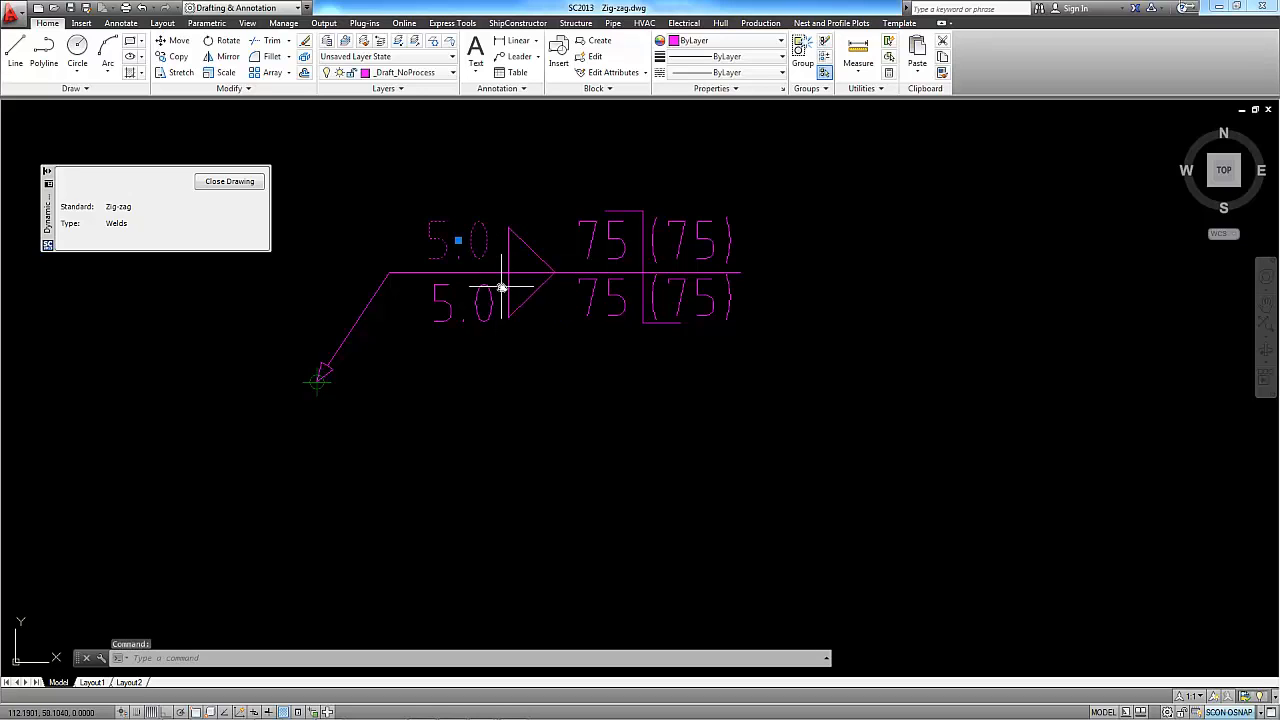
{"action": "right_click", "coordinate": [486, 252]}
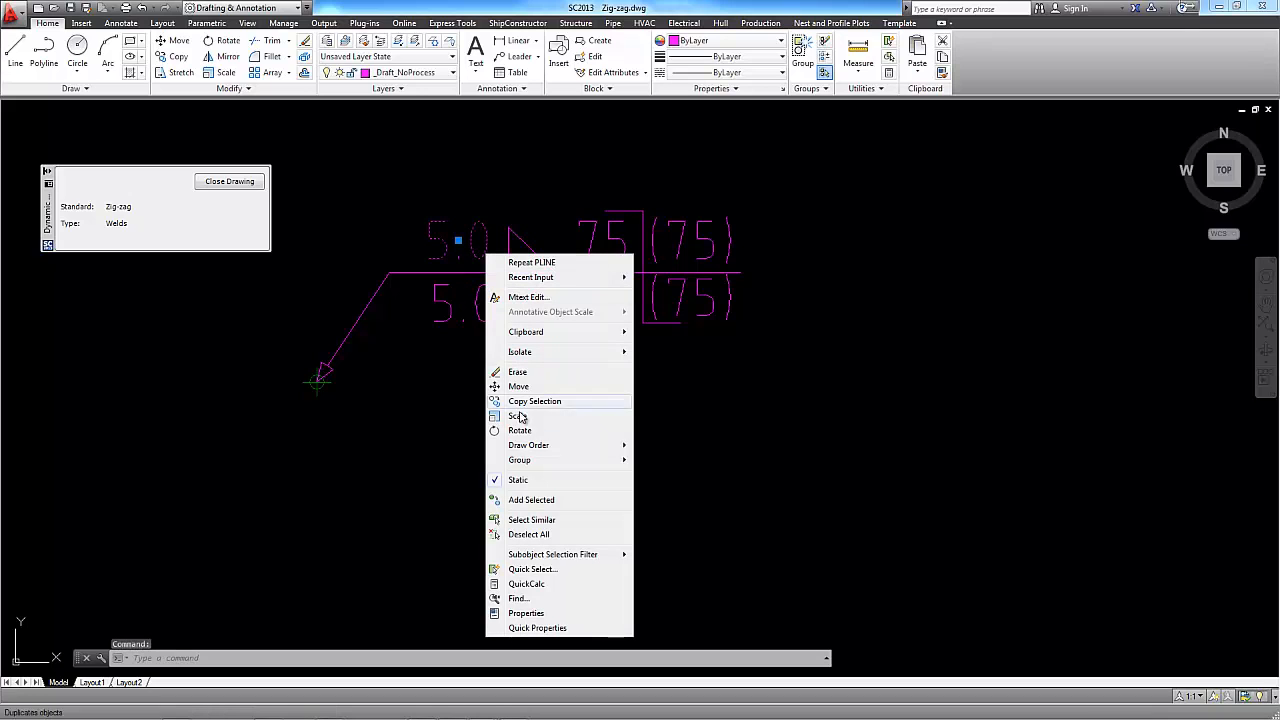
{"action": "left_click", "coordinate": [524, 481]}
{"action": "left_click", "coordinate": [523, 480]}
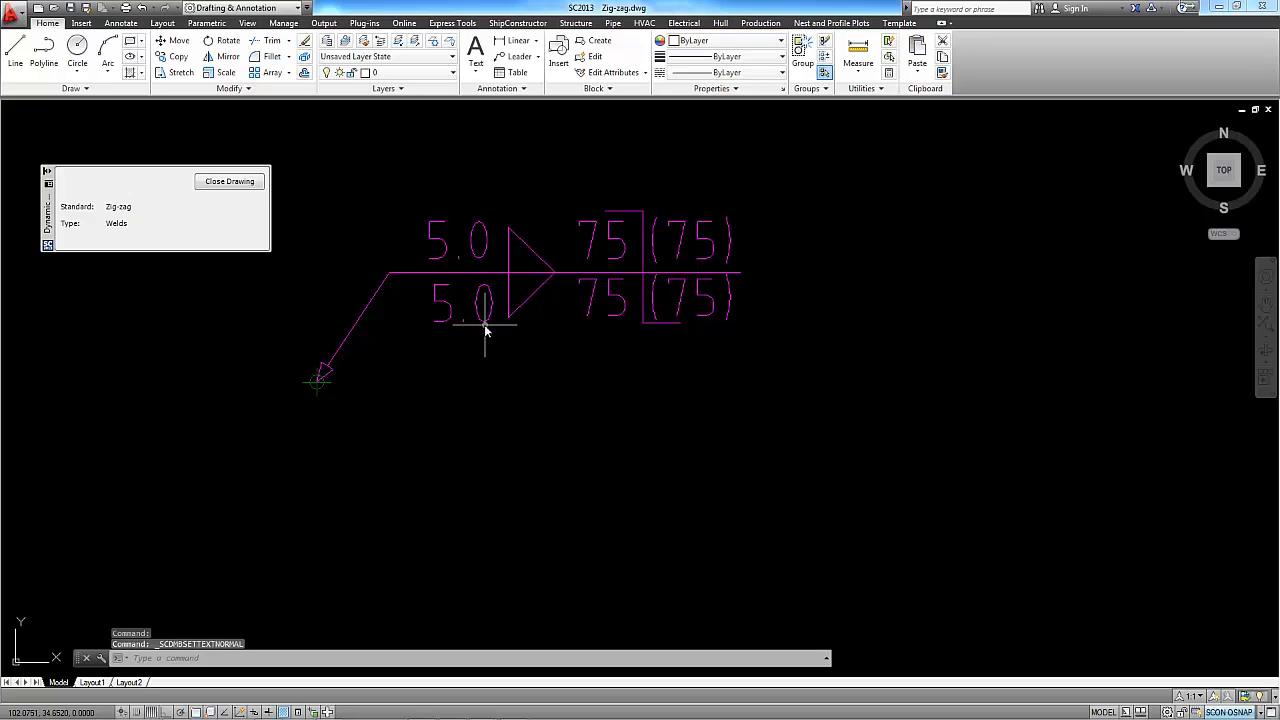
- Turn off the Static setting of the 5.0 text below the reference line
{"action": "left_click", "coordinate": [484, 324]}
{"action": "right_click", "coordinate": [512, 387]}
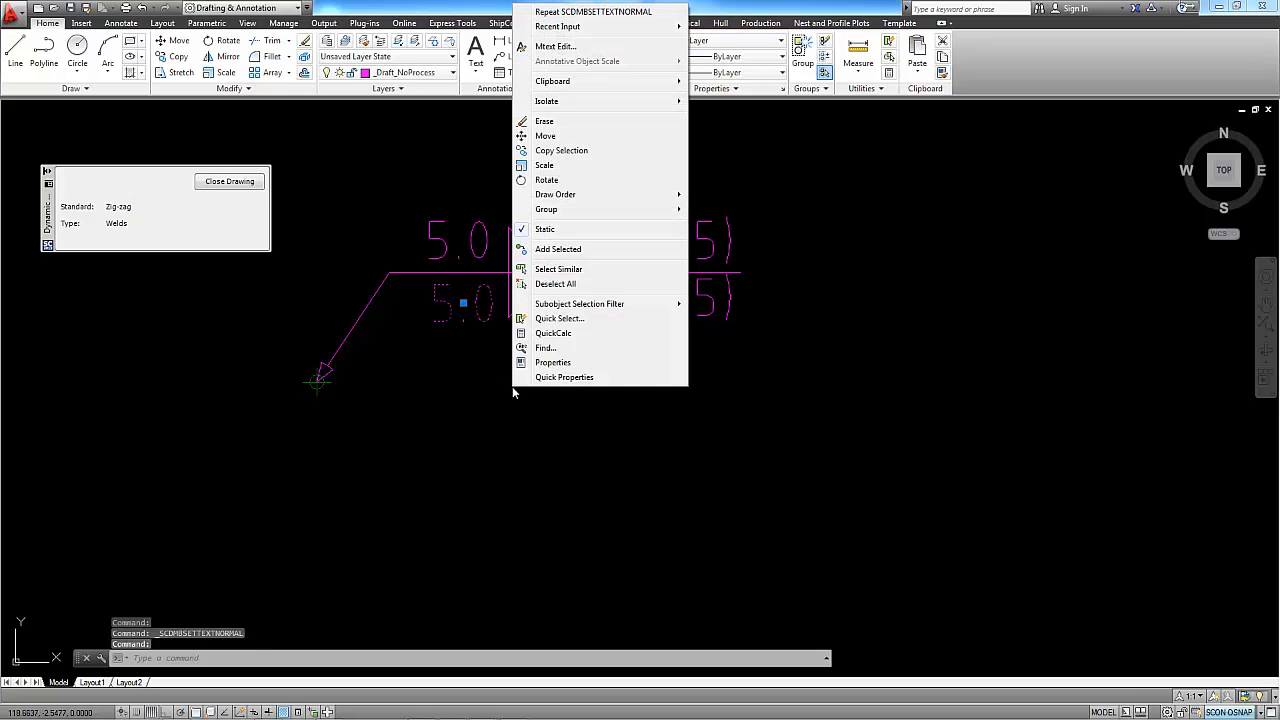
{"action": "left_click", "coordinate": [563, 230]}
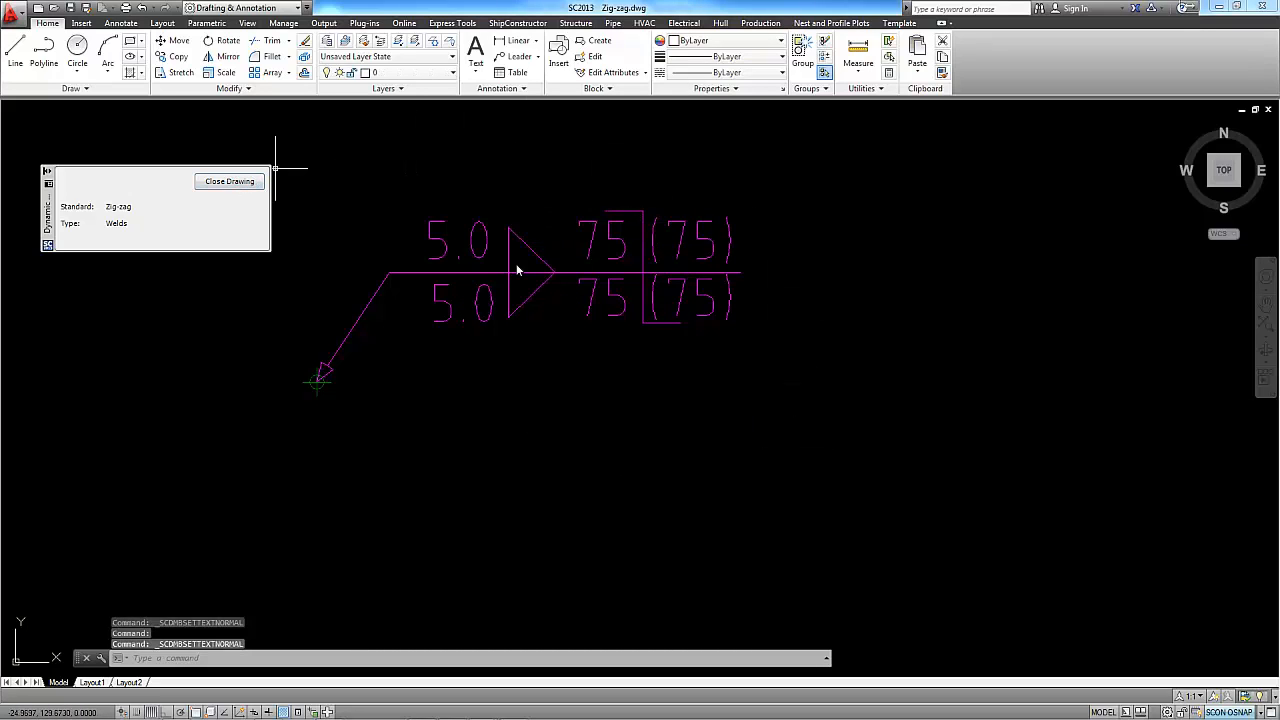
- Close the Zig-zag standard drawing, accept the Dynamic Marking Block Catalog and return to the U02_FR59 drawing
{"action": "left_click", "coordinate": [600, 343]}
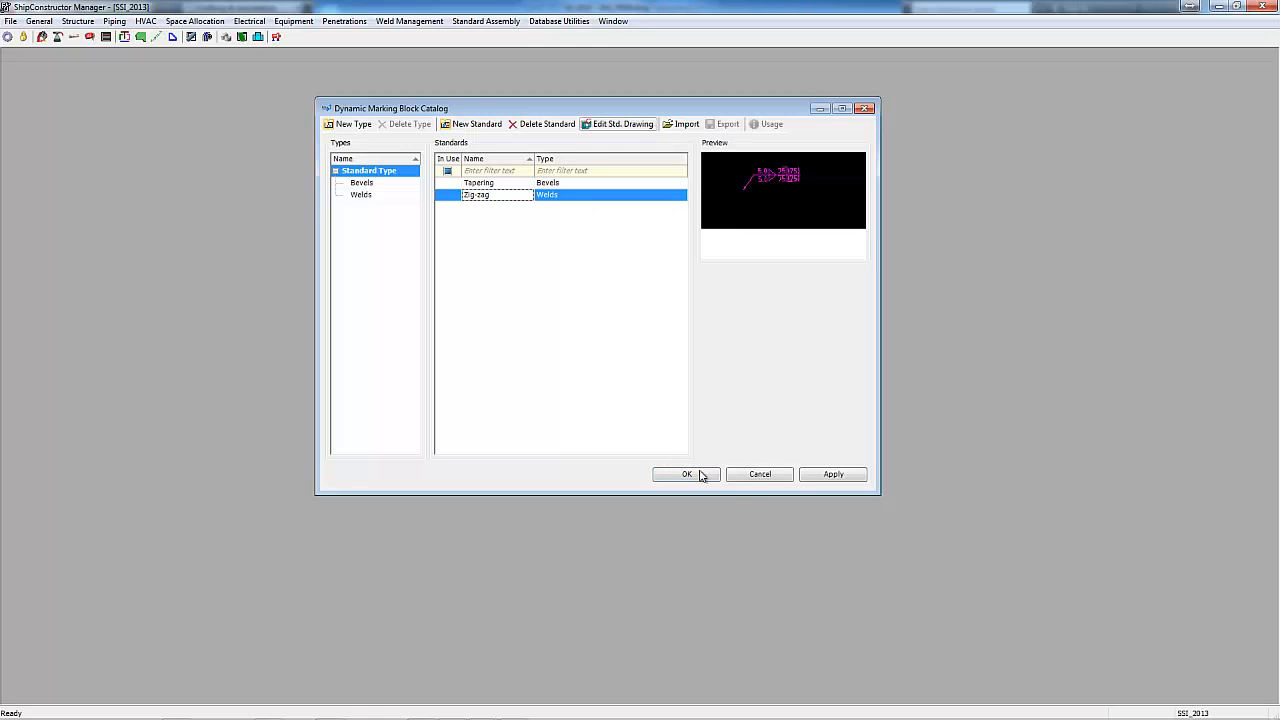
{"action": "left_click", "coordinate": [687, 474]}
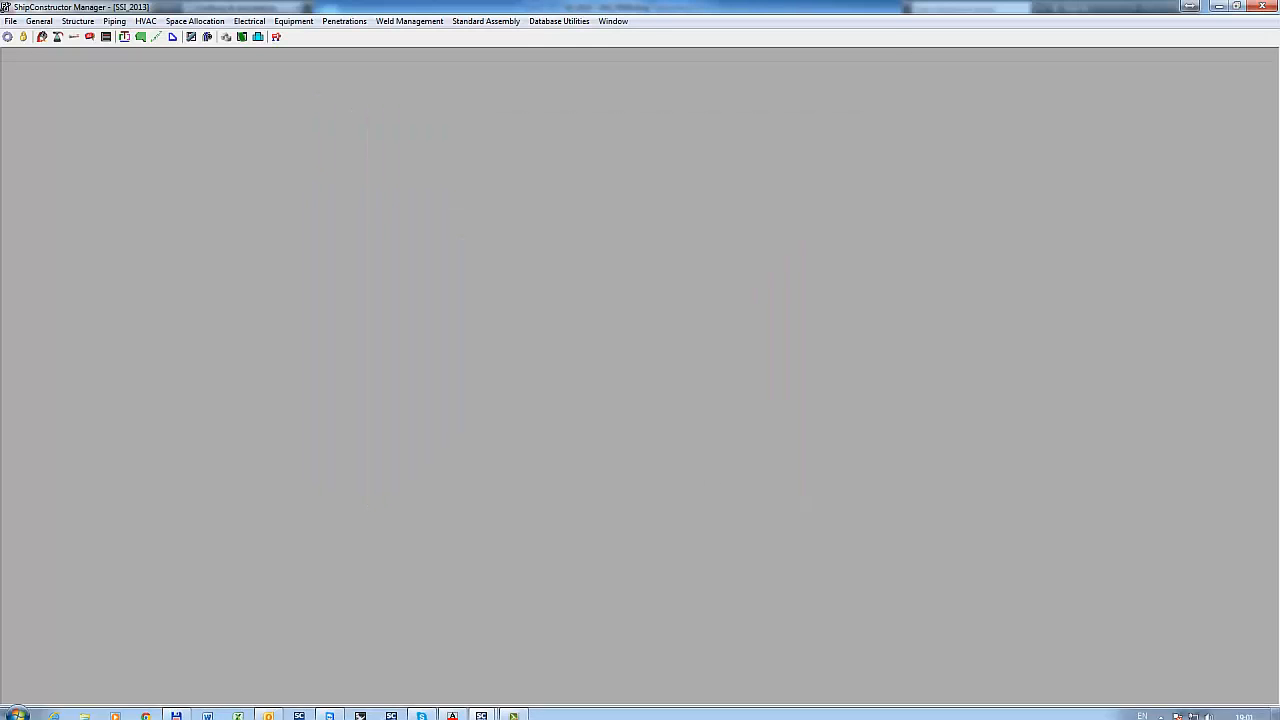
{"action": "mouse_move", "coordinate": [481, 709]}
{"action": "left_click", "coordinate": [450, 657]}
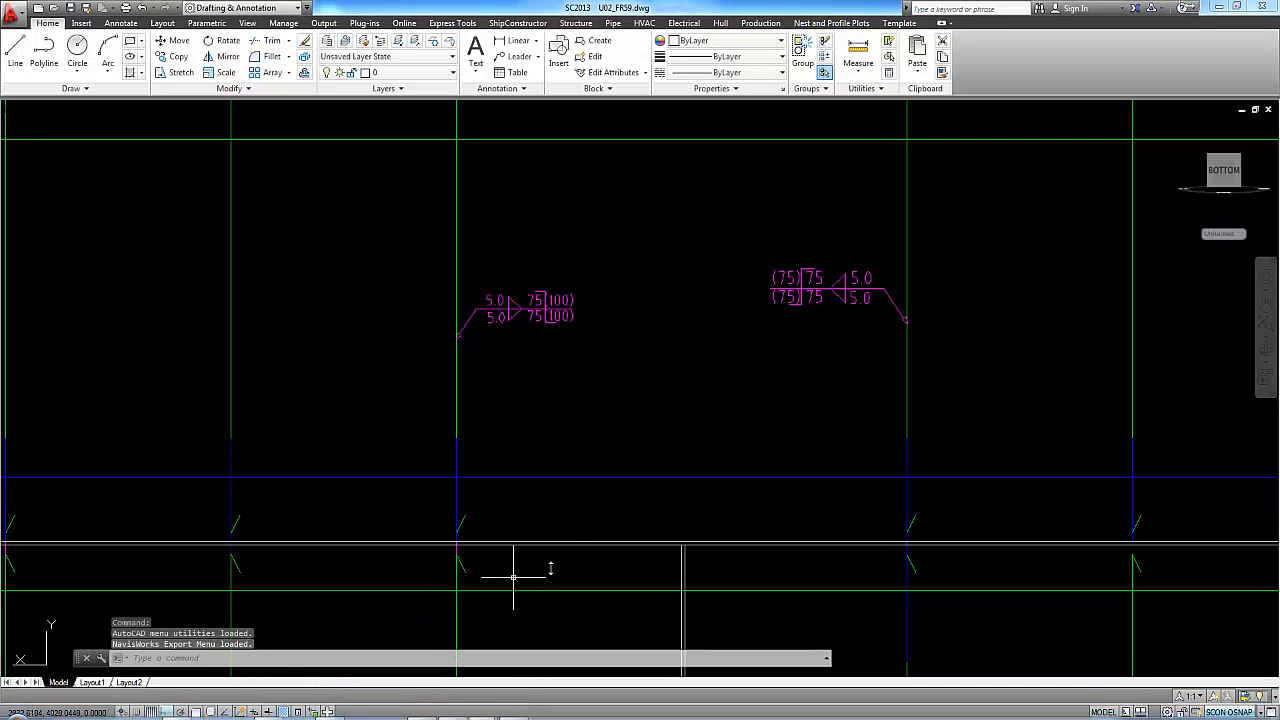
- Edit the marking block with the (100) texts, setting the current value of both dynamic 5.0 texts to 4.0
{"action": "scroll", "coordinate": [457, 323], "scroll_direction": "up", "scroll_amount": 5}
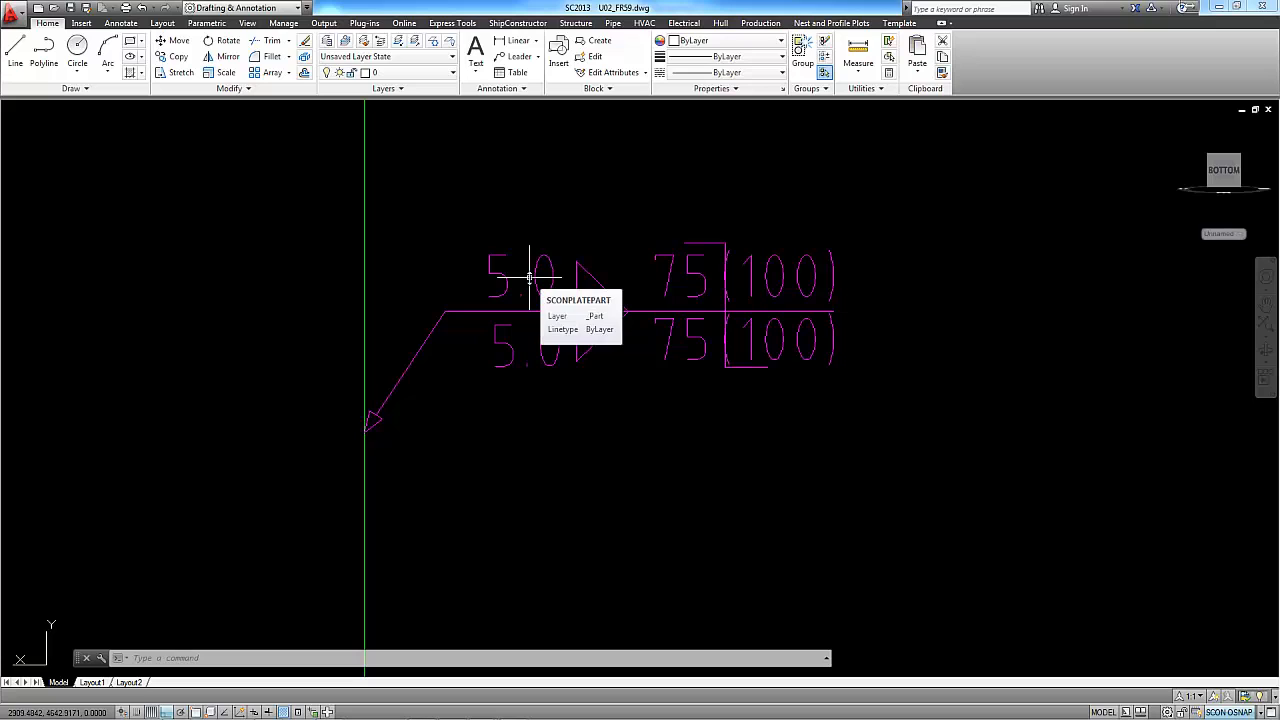
{"action": "left_click", "coordinate": [577, 23]}
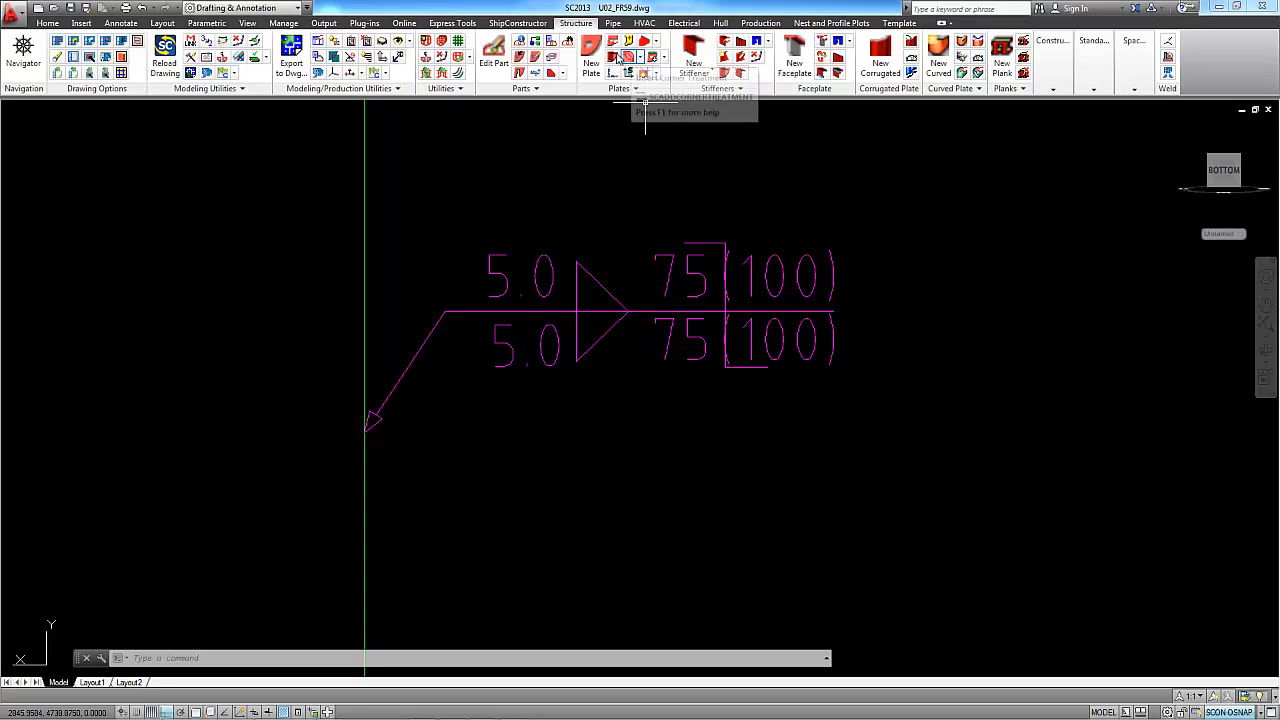
{"action": "left_click", "coordinate": [551, 58]}
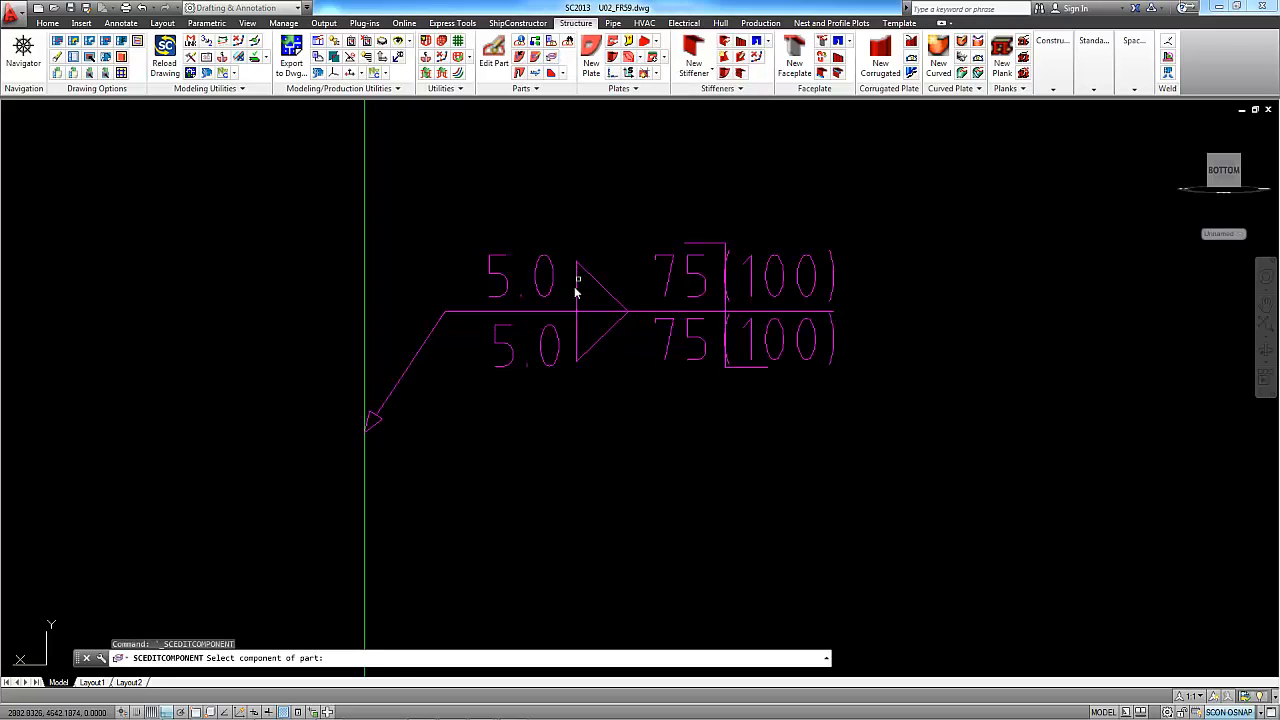
{"action": "left_click", "coordinate": [562, 314]}
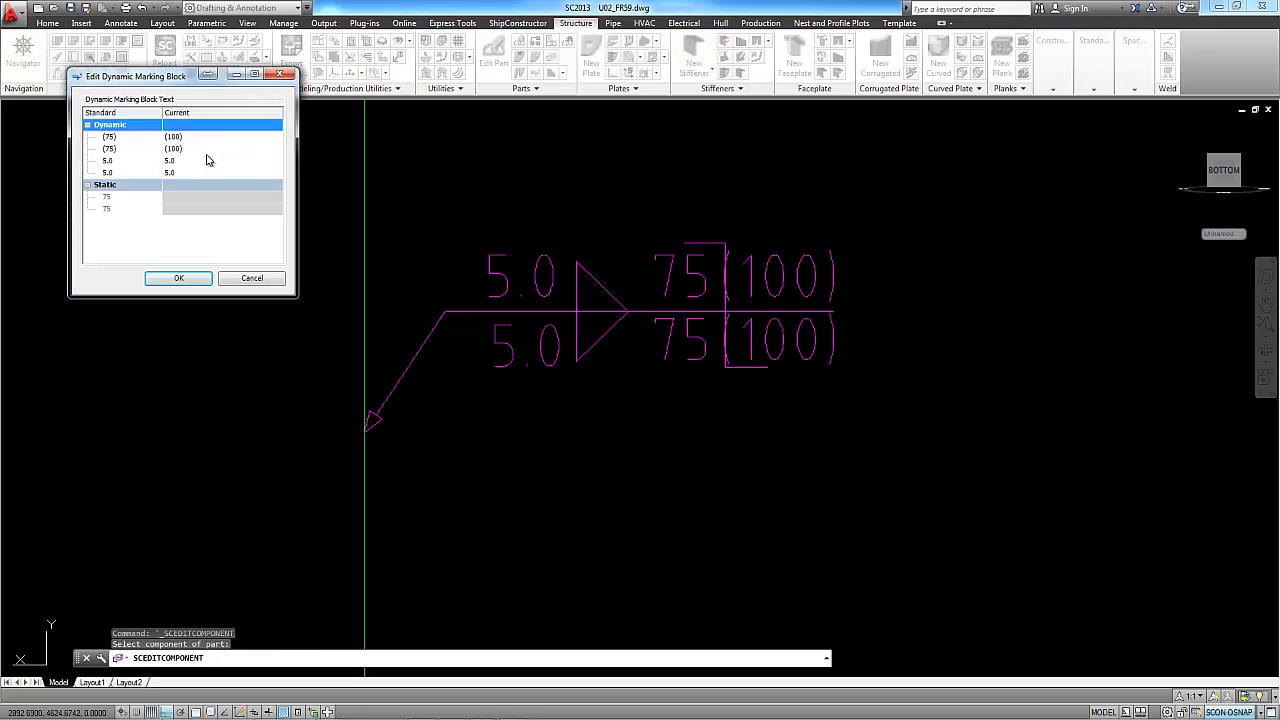
{"action": "left_click", "coordinate": [187, 161]}
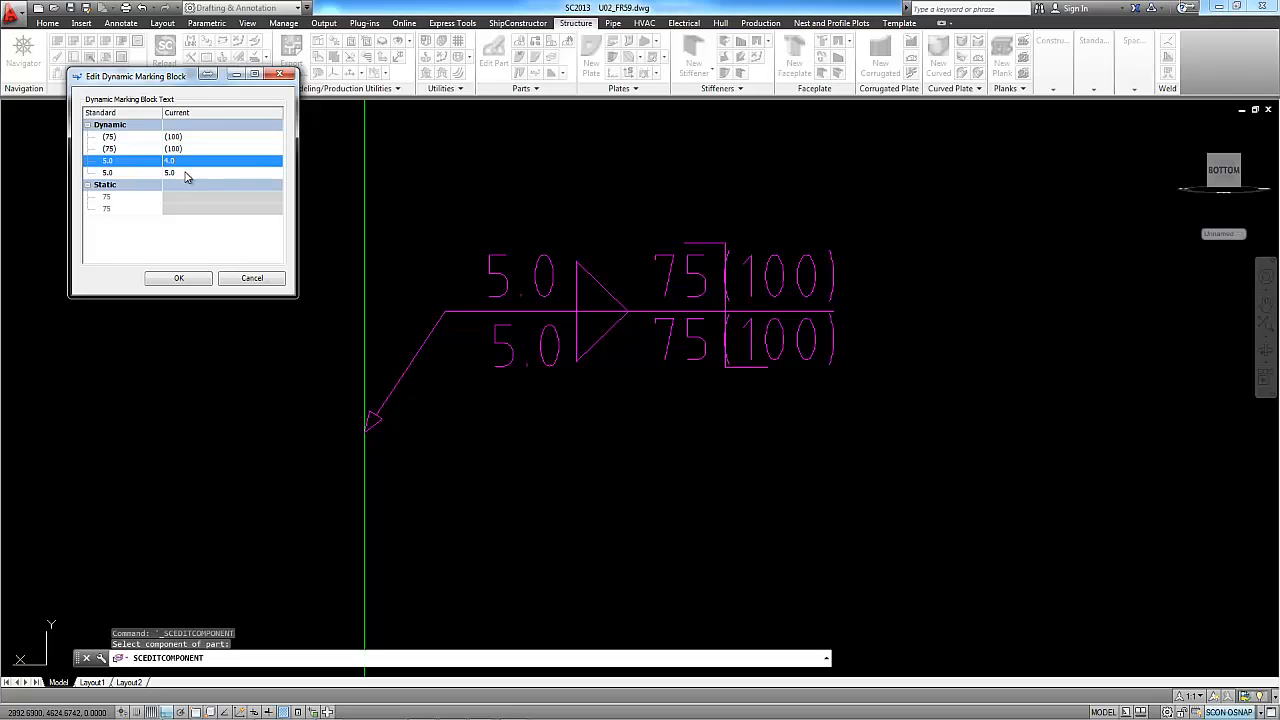
{"action": "left_click", "coordinate": [186, 173]}
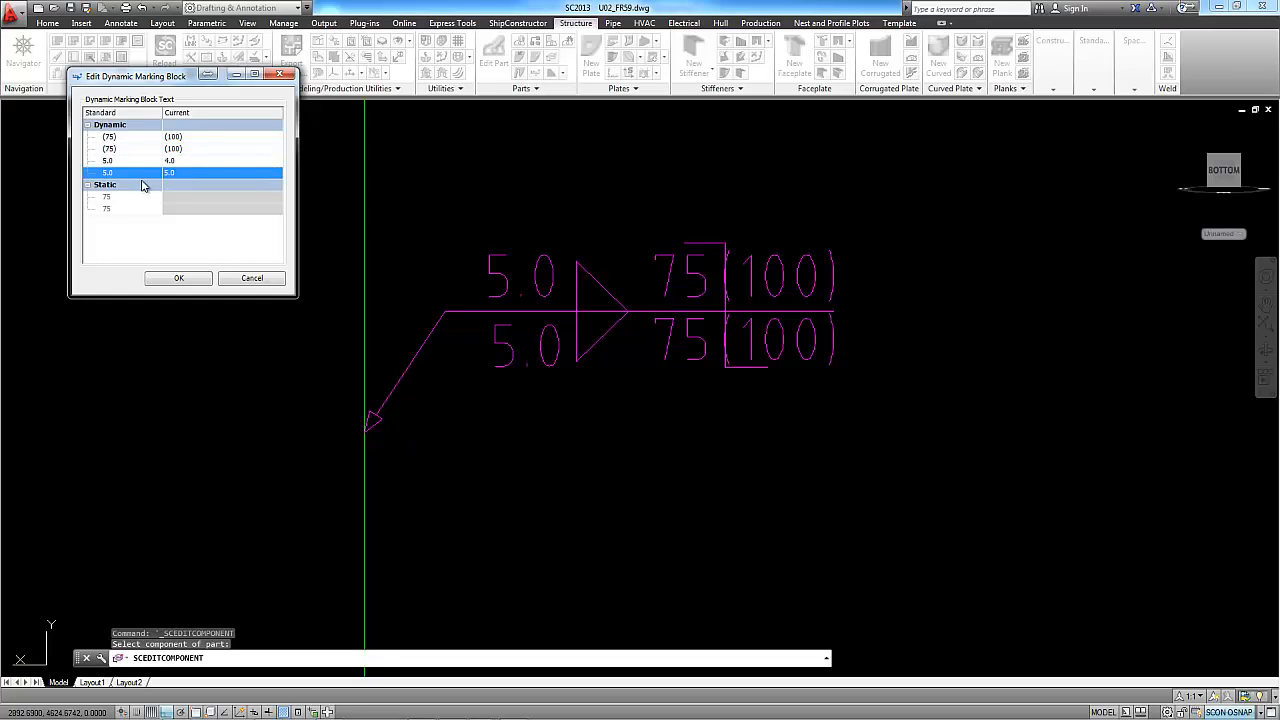
{"action": "left_click", "coordinate": [143, 186]}
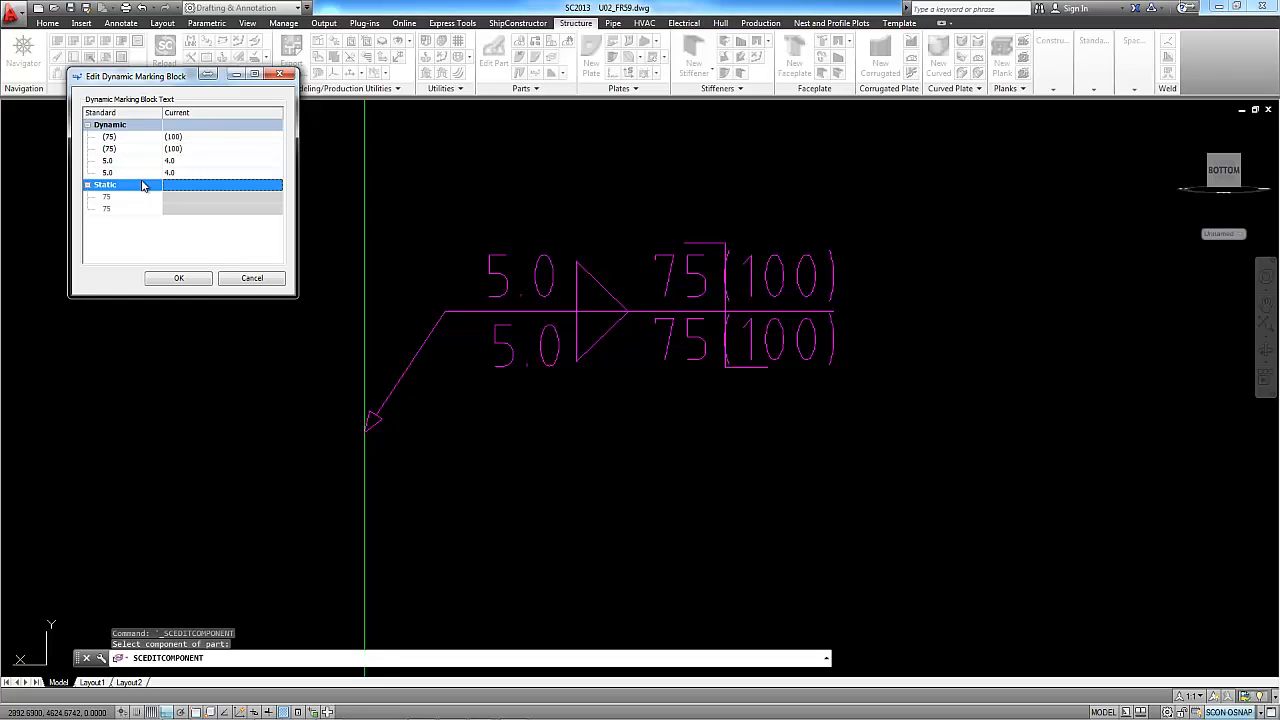
{"action": "left_click", "coordinate": [178, 278]}
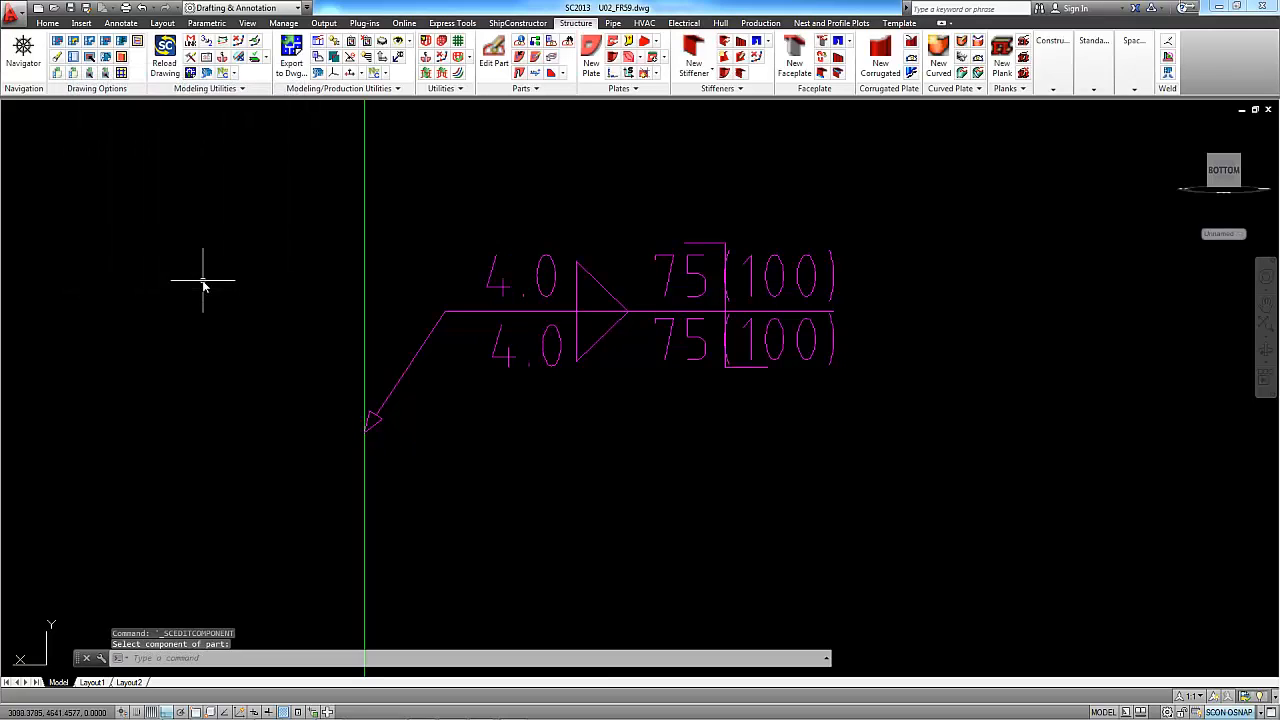
- Enlarge the 4.0 marking block by stretching its upper outer grip up and away from the leader
{"action": "scroll", "coordinate": [253, 358], "scroll_direction": "down", "scroll_amount": 4}
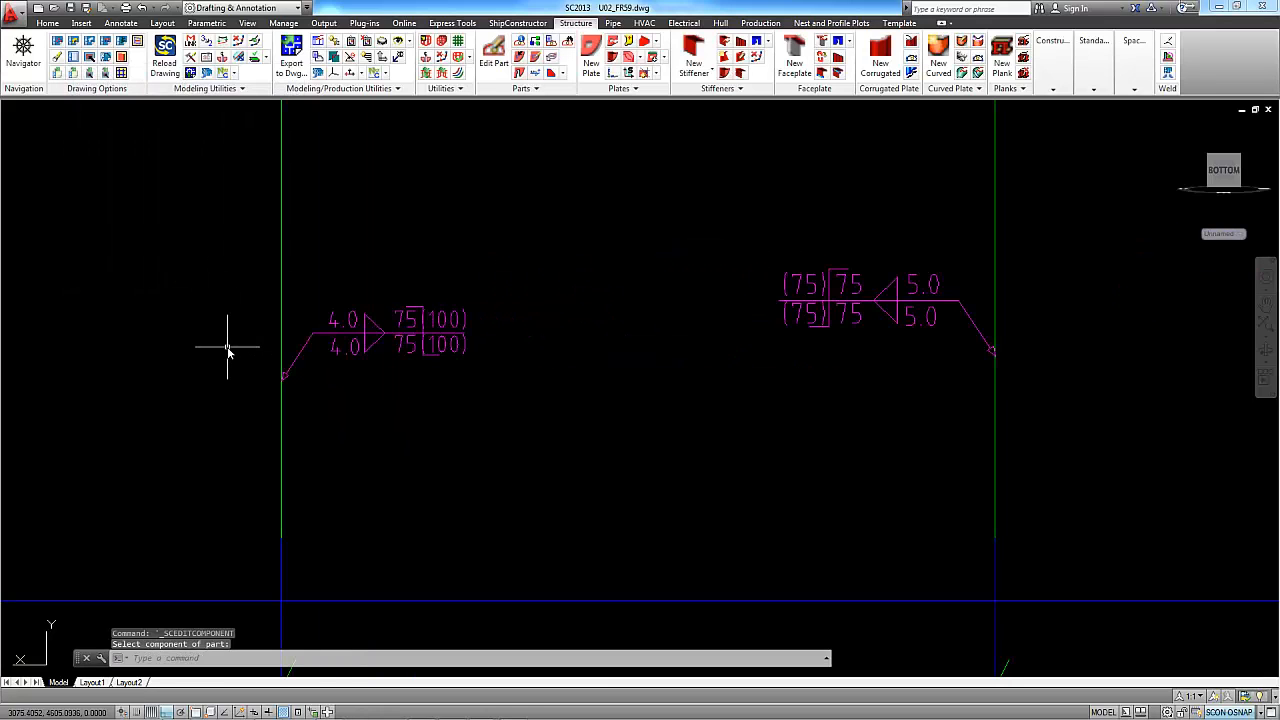
{"action": "scroll", "coordinate": [891, 263], "scroll_direction": "up", "scroll_amount": 3}
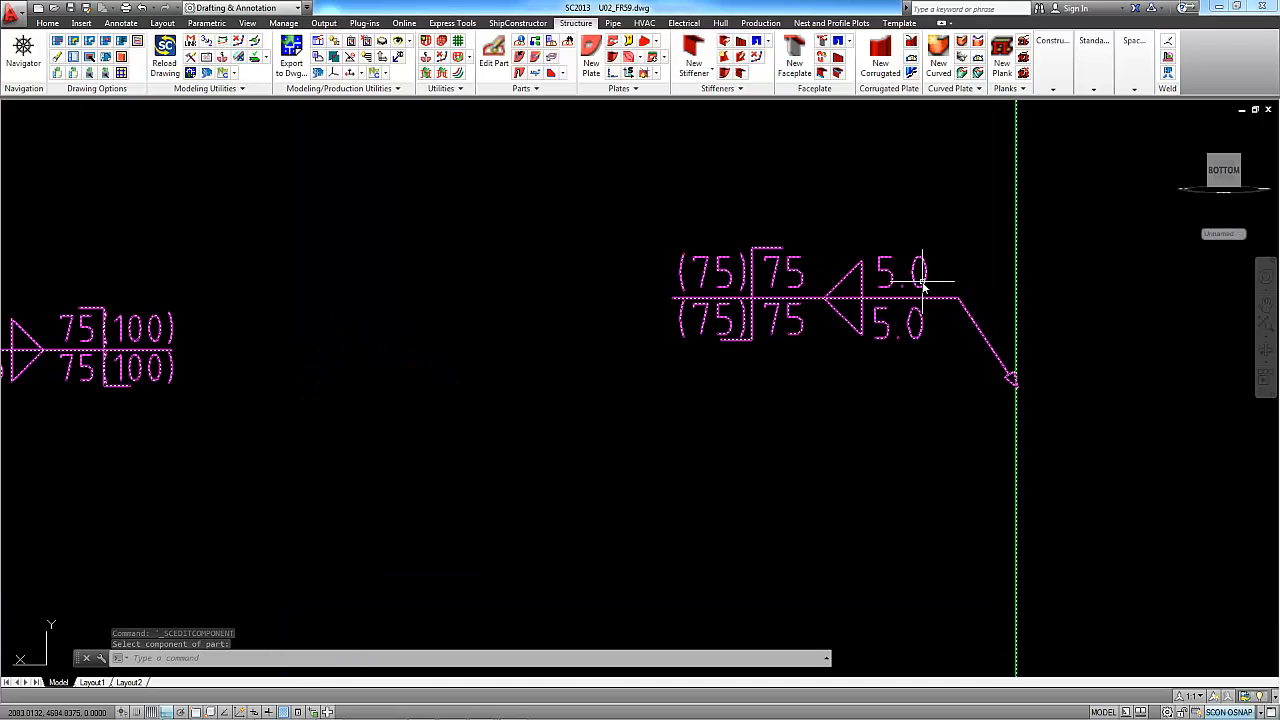
{"action": "scroll", "coordinate": [929, 285], "scroll_direction": "down", "scroll_amount": 2}
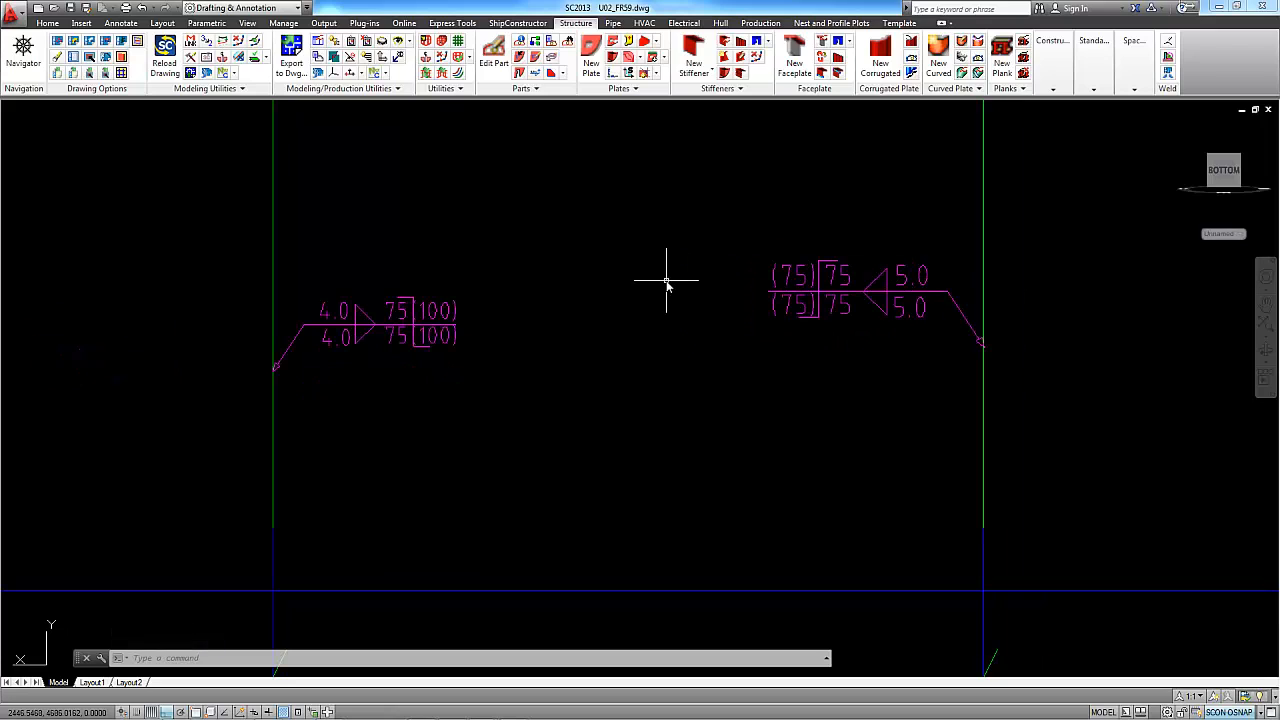
{"action": "scroll", "coordinate": [372, 325], "scroll_direction": "up", "scroll_amount": 2}
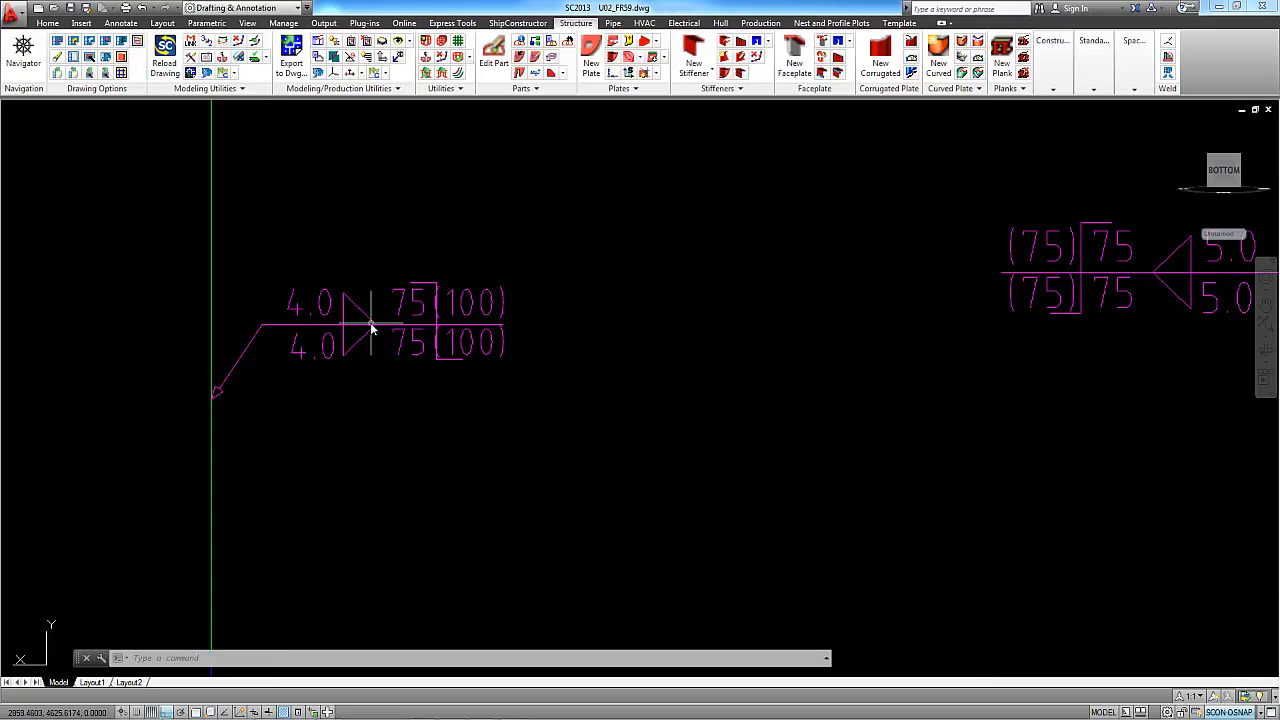
{"action": "key", "text": "ctrl+a"}
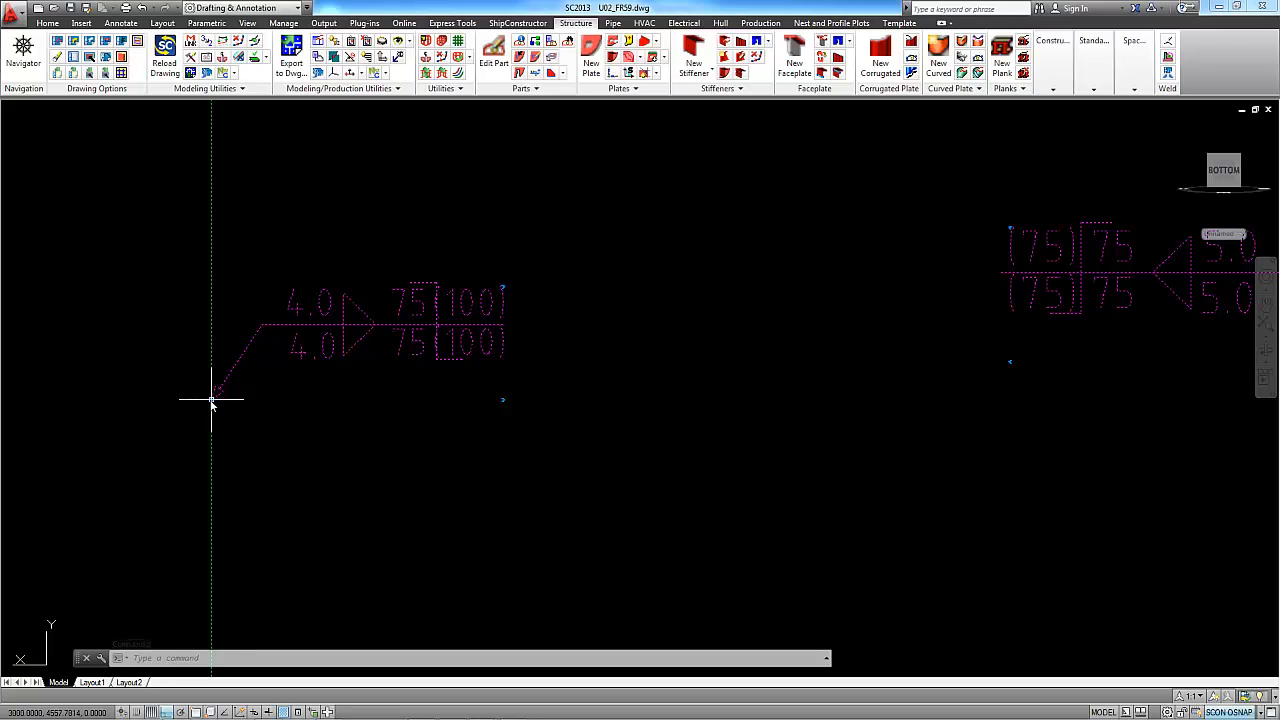
{"action": "left_click", "coordinate": [509, 290]}
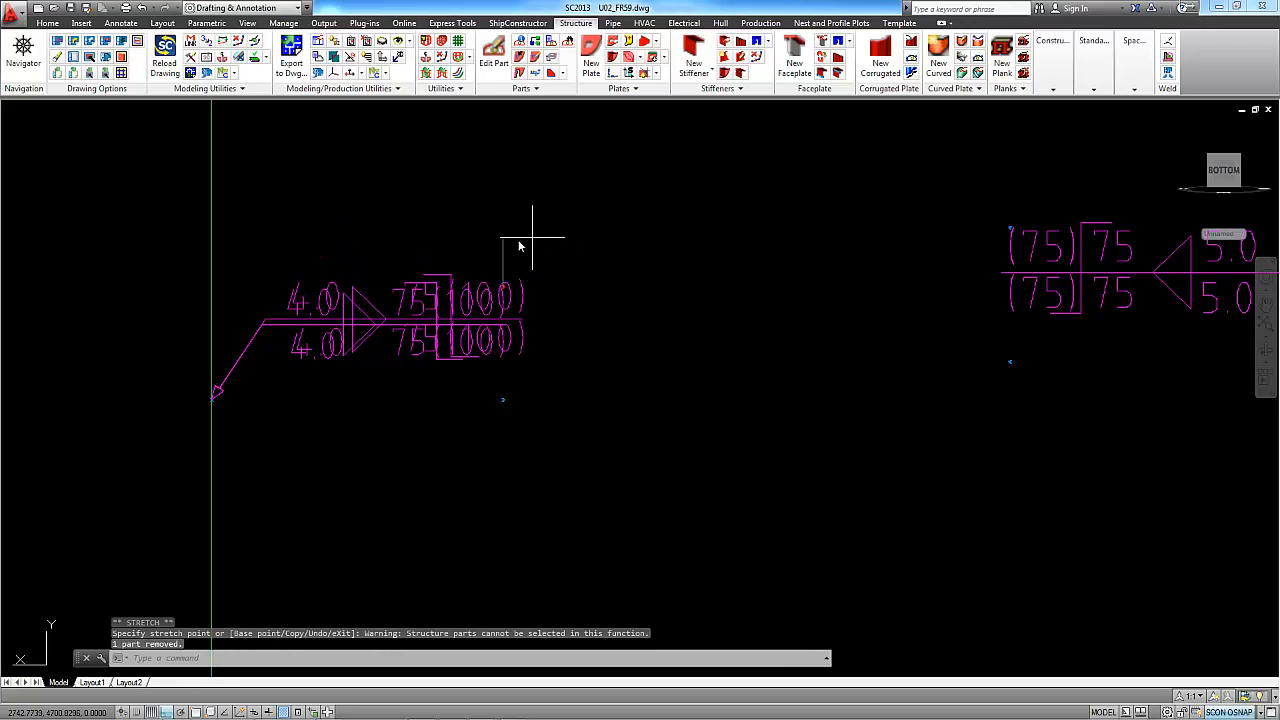
{"action": "left_click", "coordinate": [660, 220]}
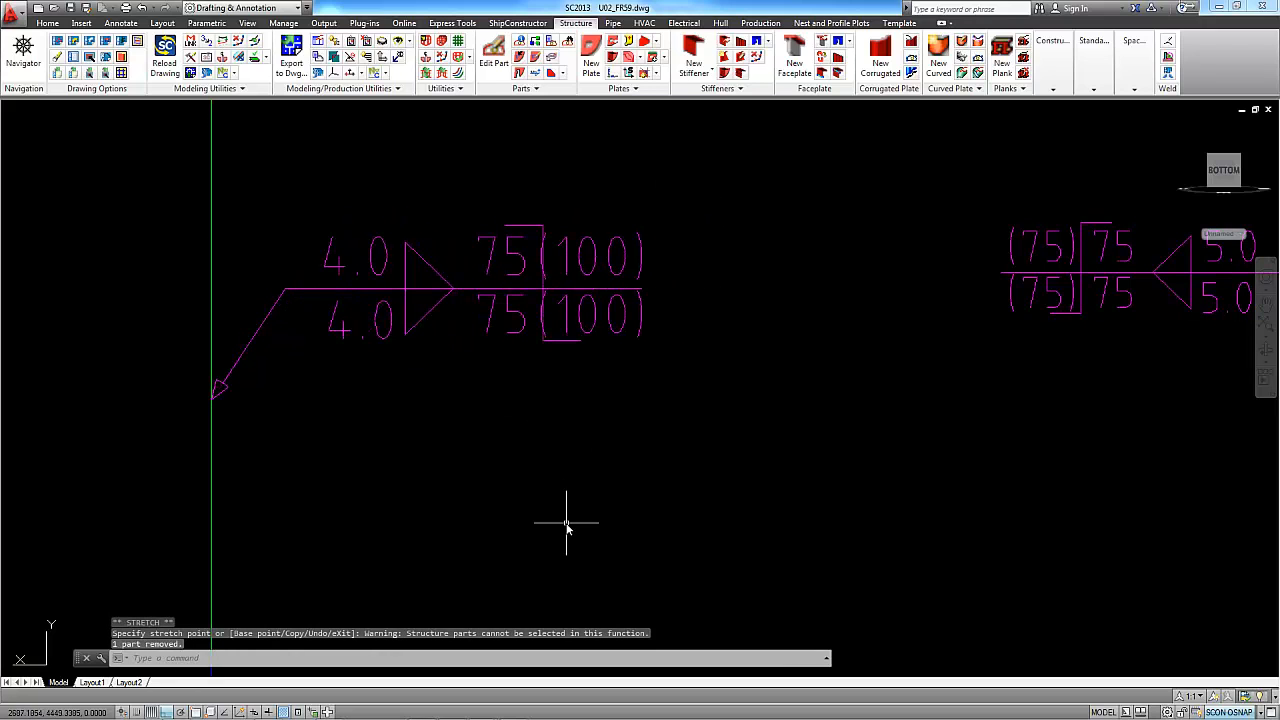
- Rotate the 4.0 marking block clockwise about its arrow tip so the reference line slopes down away from the leader
{"action": "left_click", "coordinate": [446, 296]}
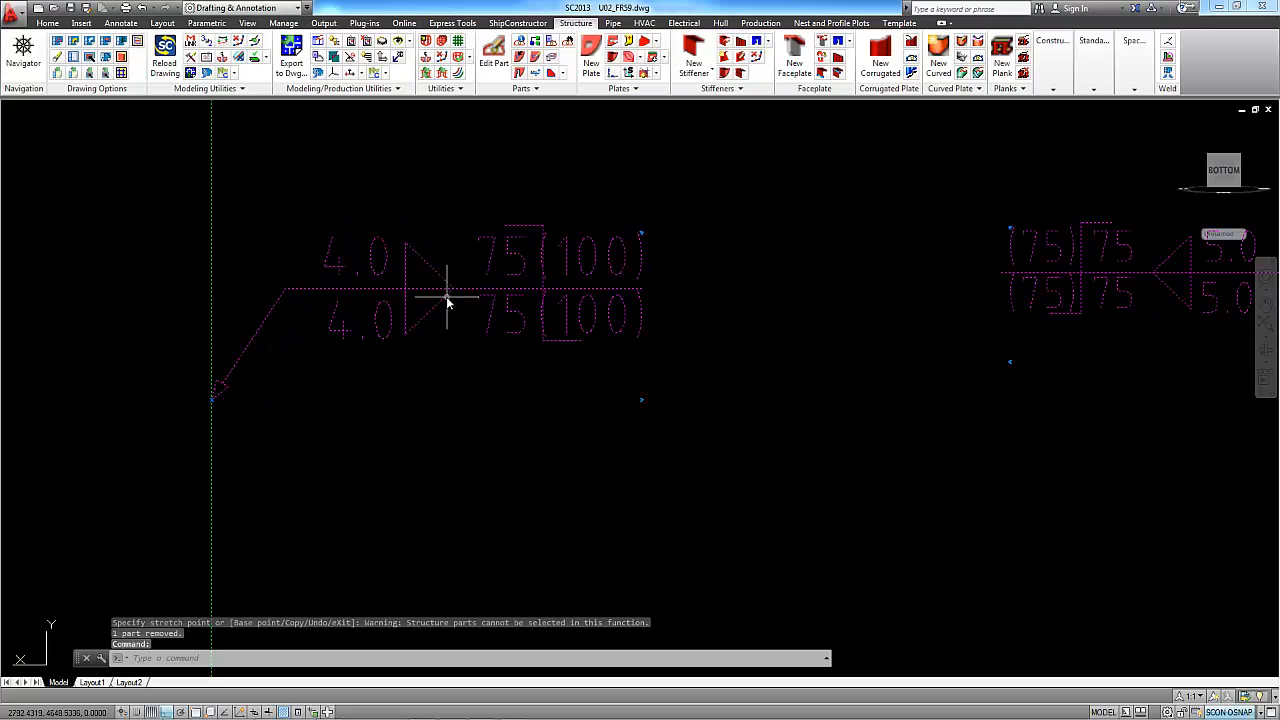
{"action": "left_click", "coordinate": [641, 400]}
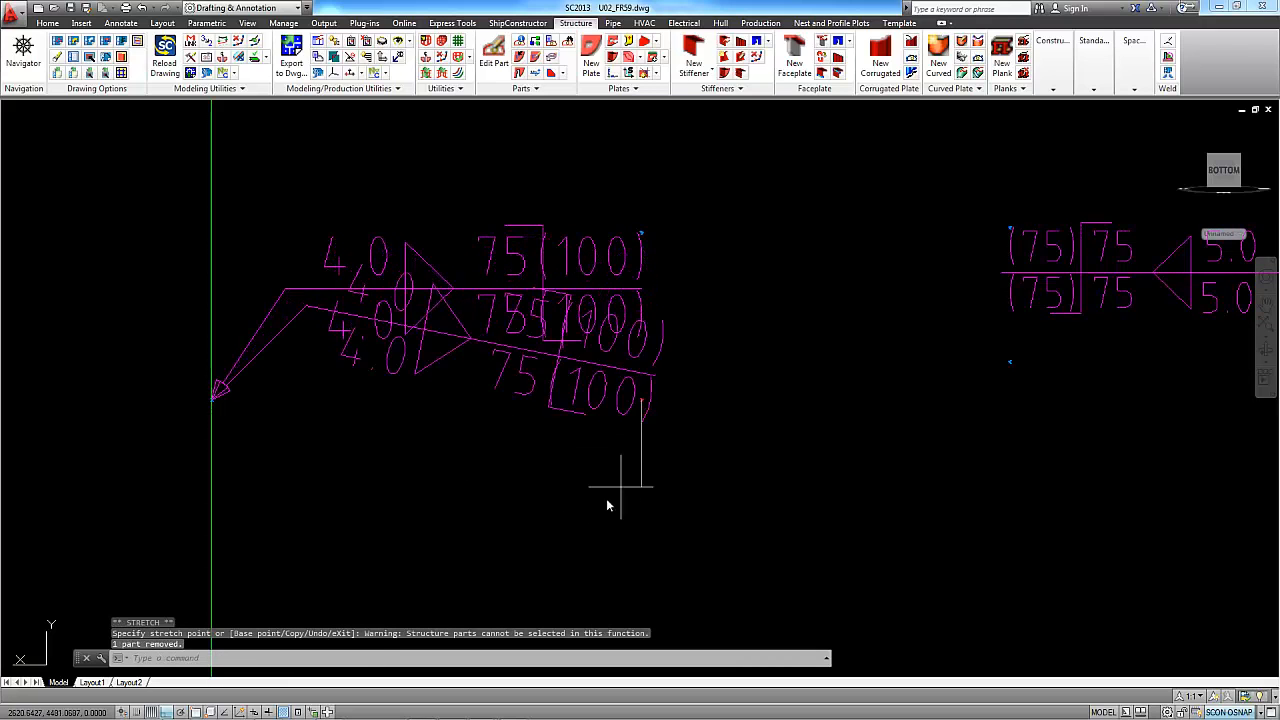
{"action": "left_click", "coordinate": [736, 515]}
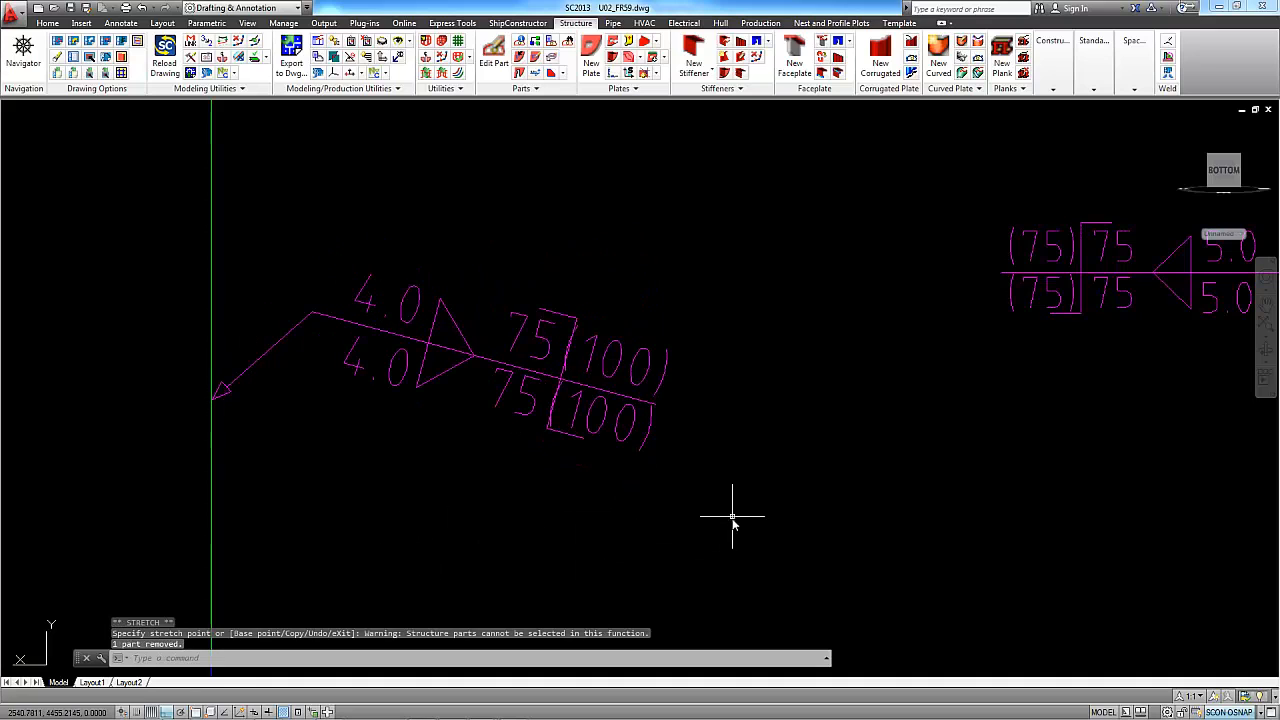
- Move the rotated 4.0 marking block upward along the green vertical line by its insertion point
{"action": "left_click", "coordinate": [535, 405]}
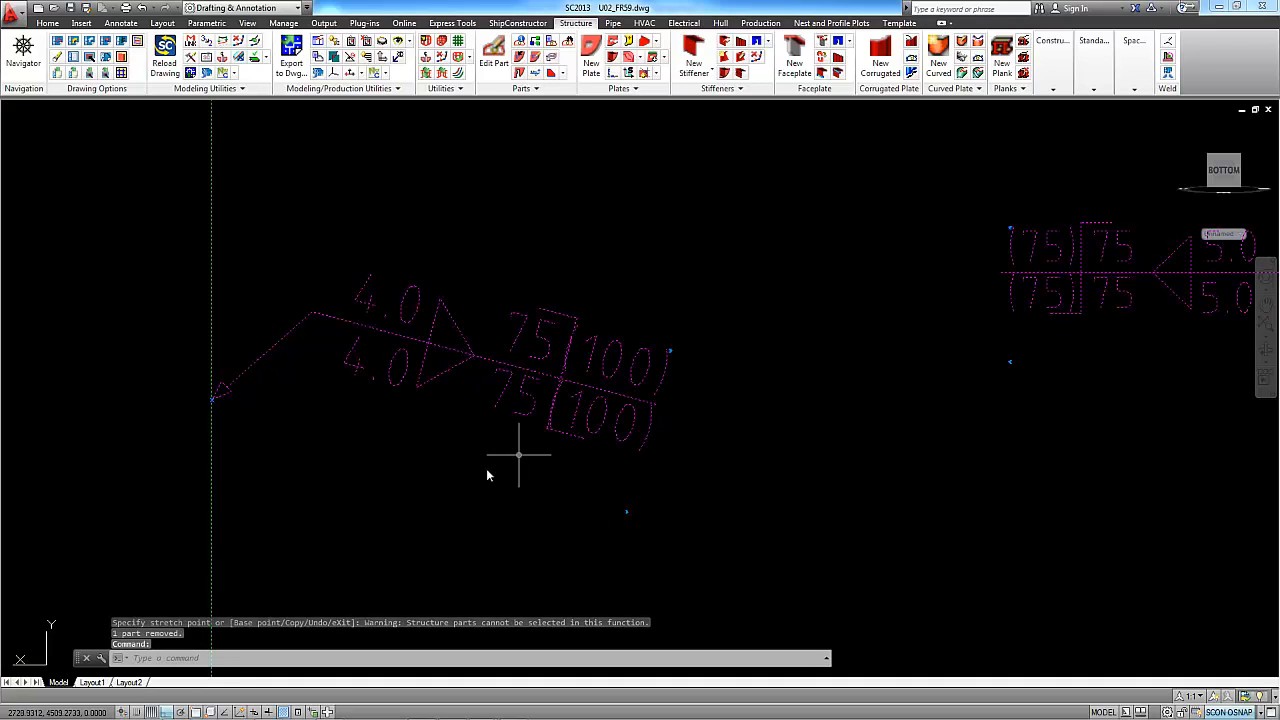
{"action": "left_click", "coordinate": [211, 400]}
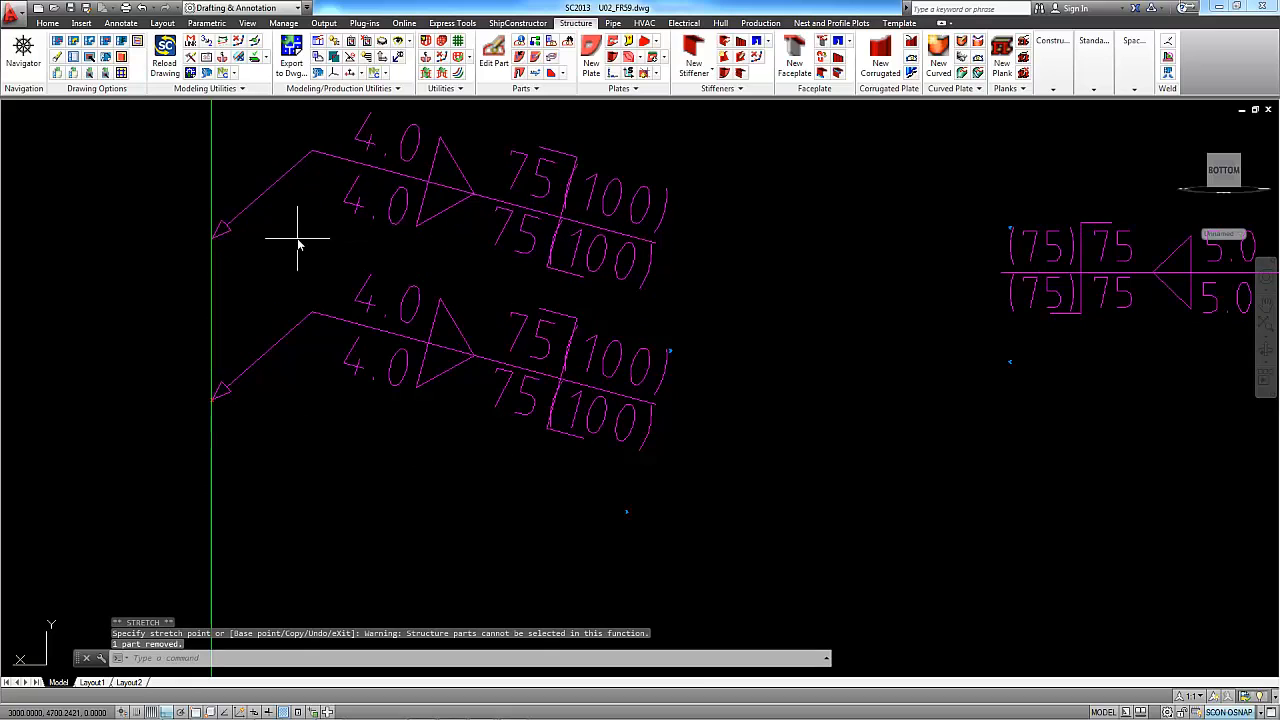
{"action": "scroll", "coordinate": [420, 436], "scroll_direction": "down", "scroll_amount": 5}
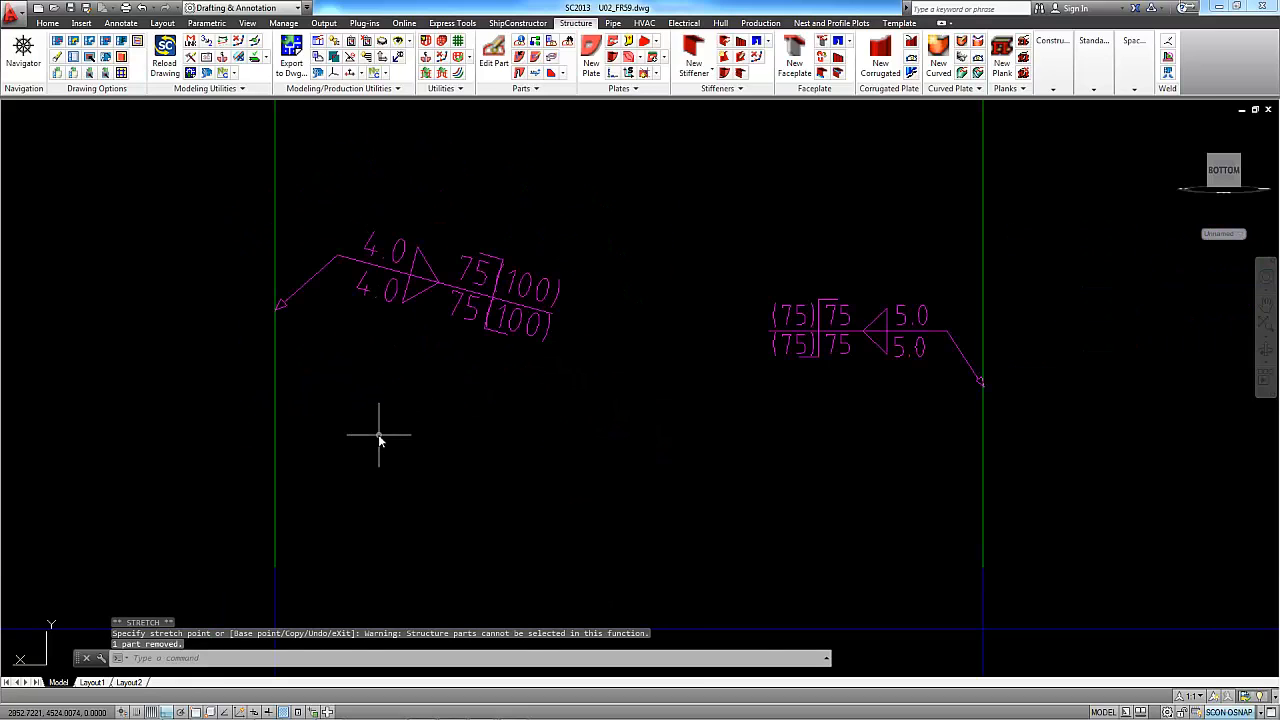